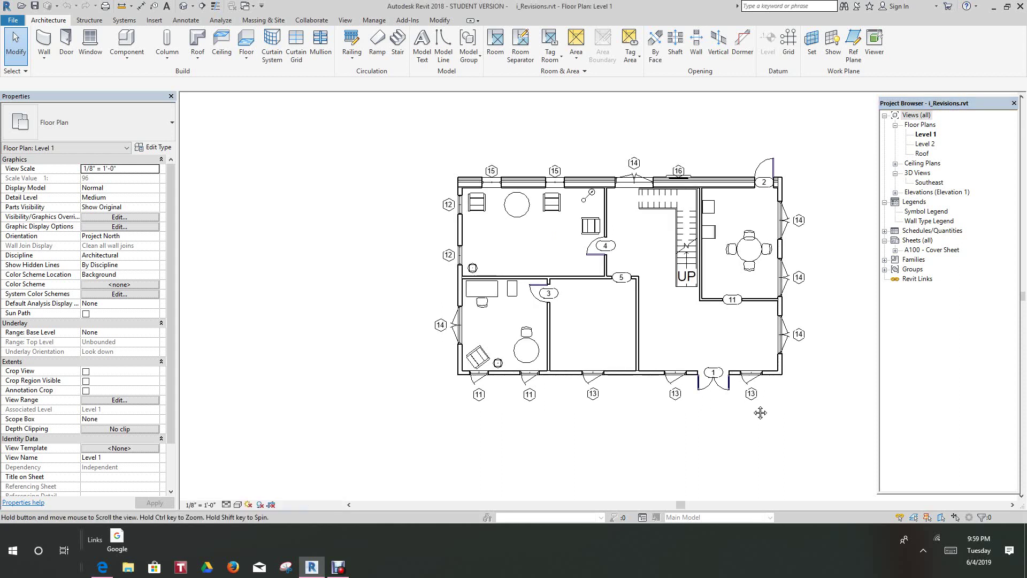
# Step: Load D 22 x 34 Horizontal.rfa from Titleblocks and create sheet A101 with it
pyautogui.moveTo(797, 400)
pyautogui.mouseDown(button='middle')
pyautogui.moveTo(770, 413)
pyautogui.moveTo(787, 392)
pyautogui.mouseUp(button='middle')
pyautogui.scroll(2, 770, 413)
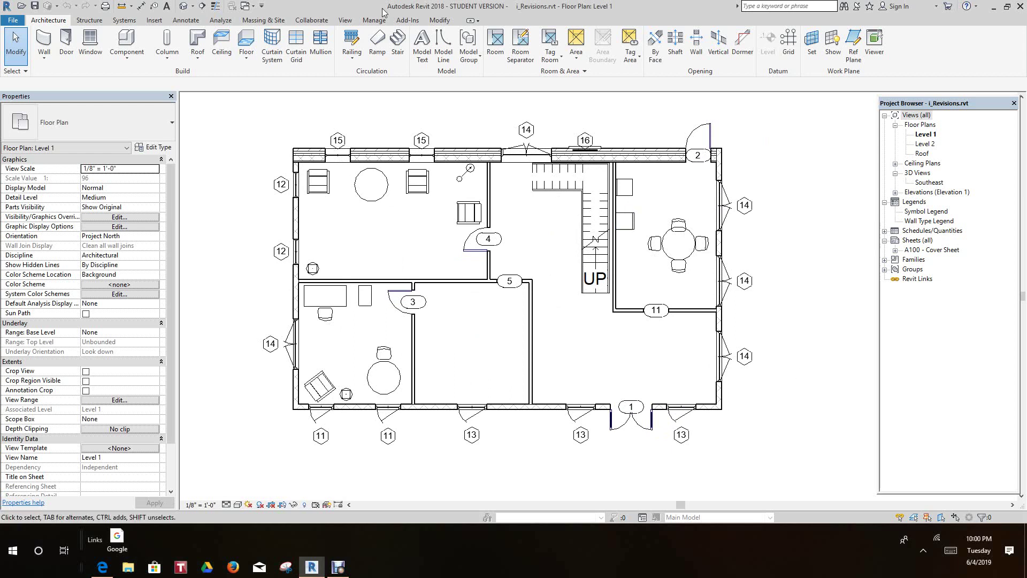
pyautogui.click(343, 22)
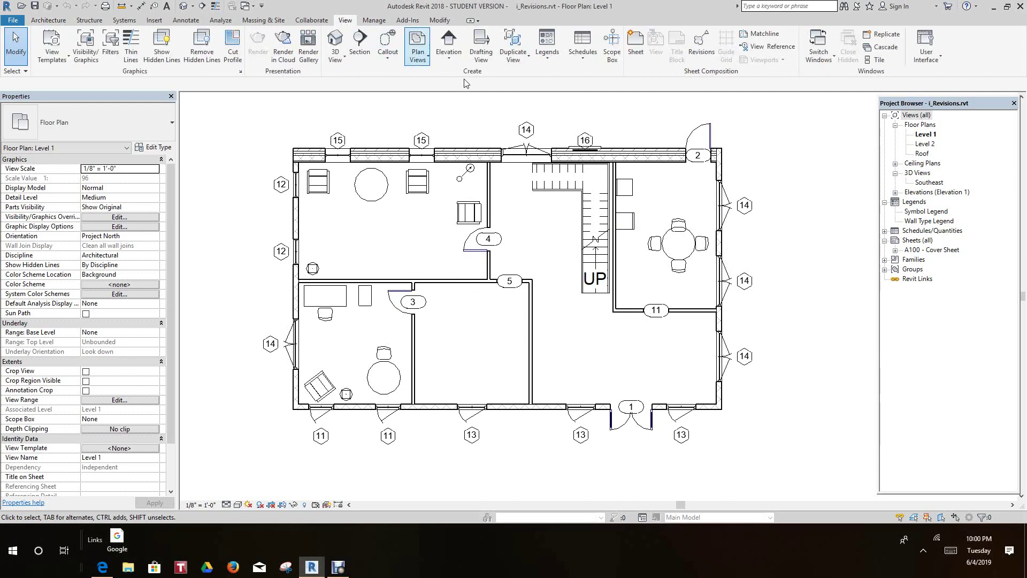
pyautogui.click(634, 44)
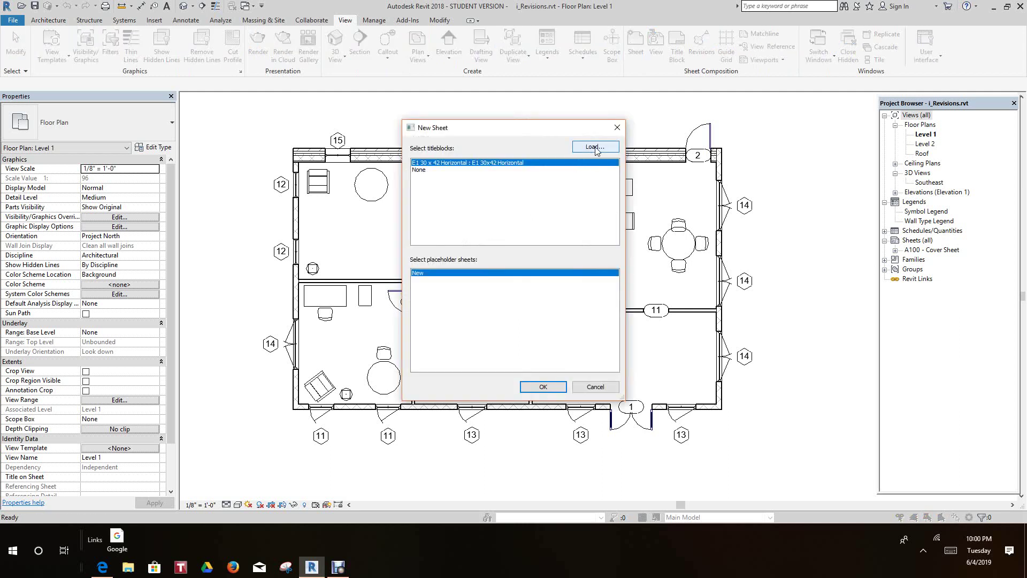
pyautogui.click(595, 147)
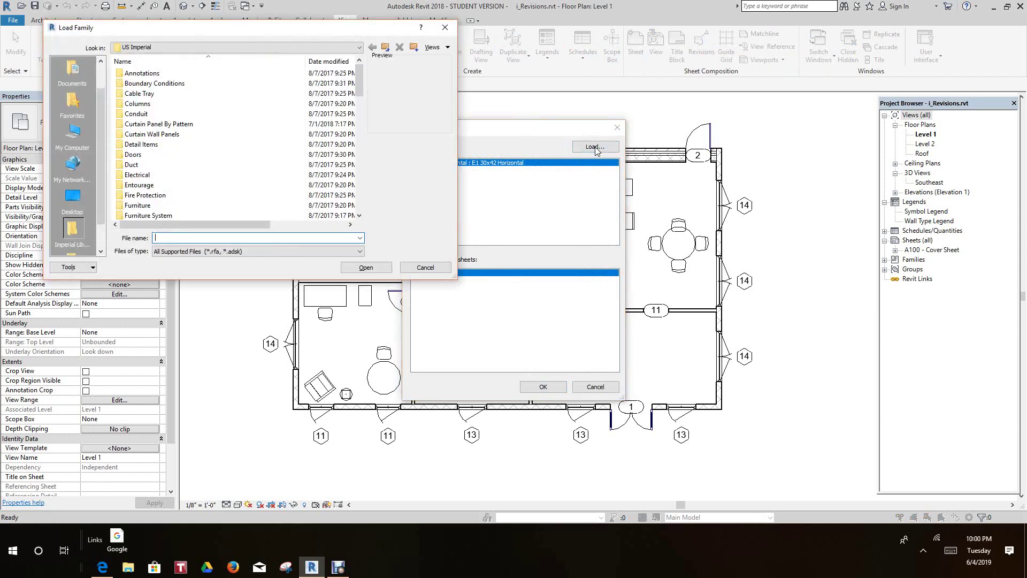
pyautogui.scroll(-6, 262, 189)
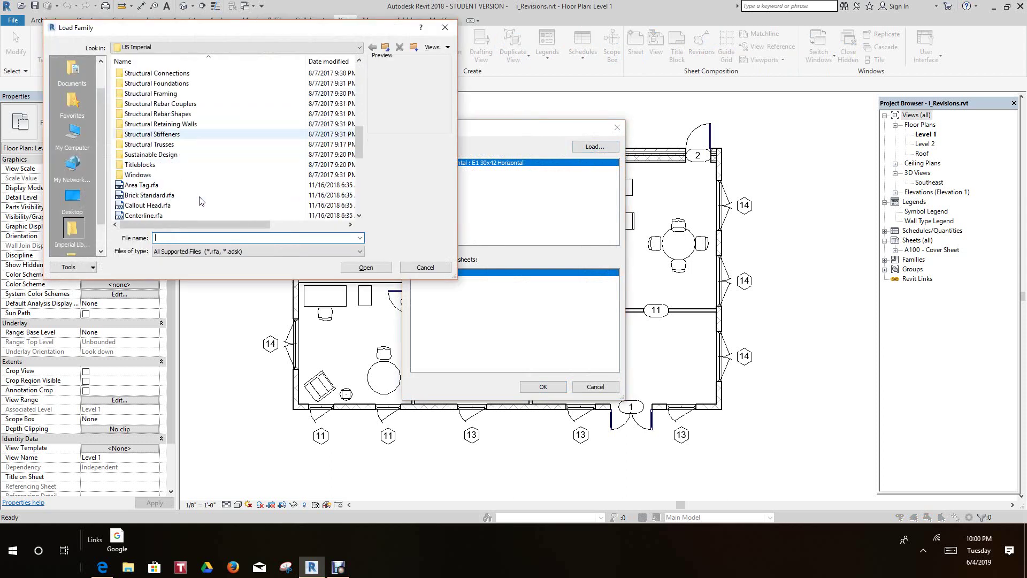
pyautogui.doubleClick(143, 134)
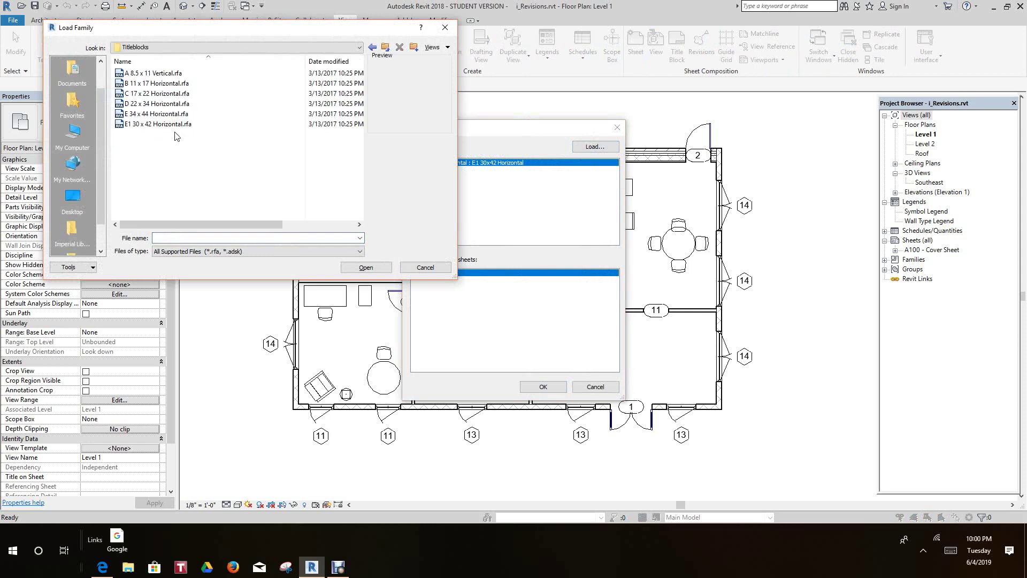
pyautogui.click(172, 105)
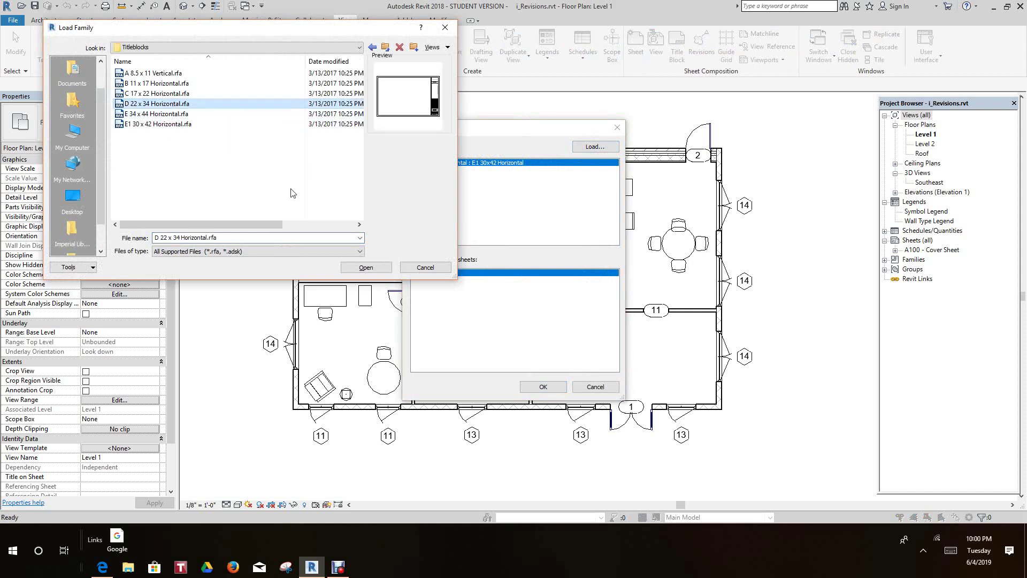
pyautogui.click(368, 269)
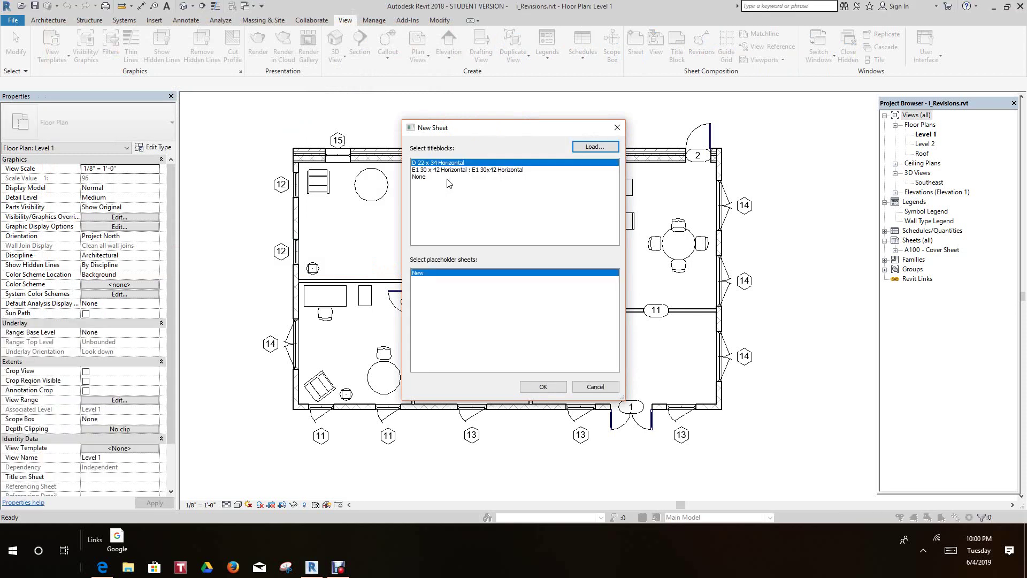
pyautogui.click(536, 387)
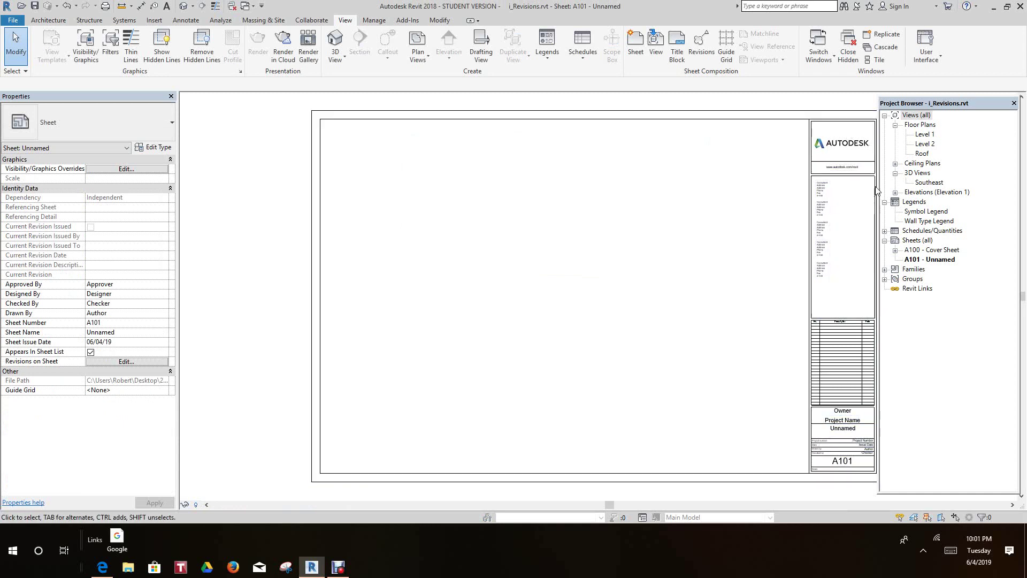
# Step: Drop the Level 1 floor plan onto sheet A101 as a 1/8" = 1'-0" viewport
pyautogui.click(924, 137)
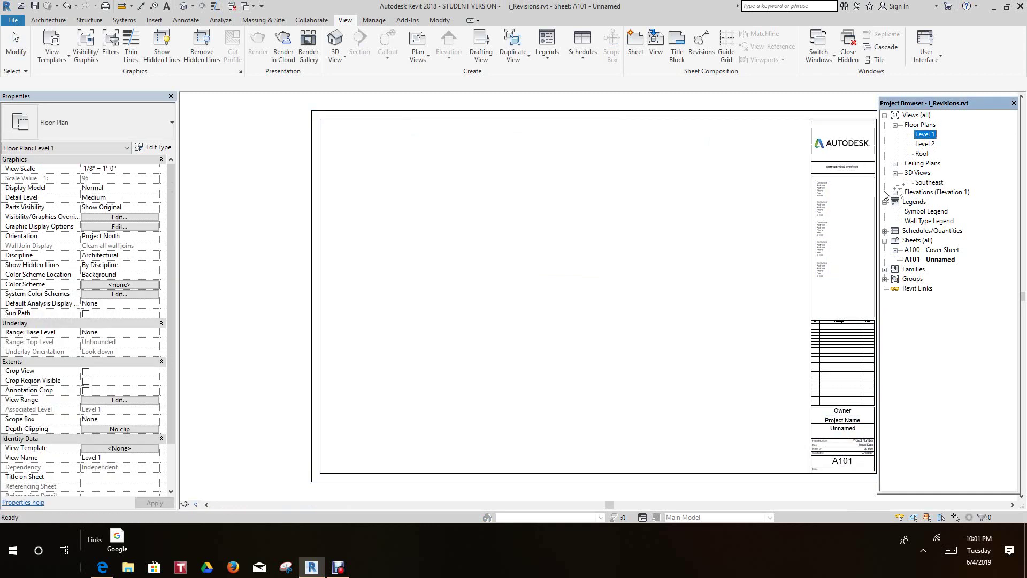
pyautogui.moveTo(561, 285); pyautogui.dragTo(584, 287)
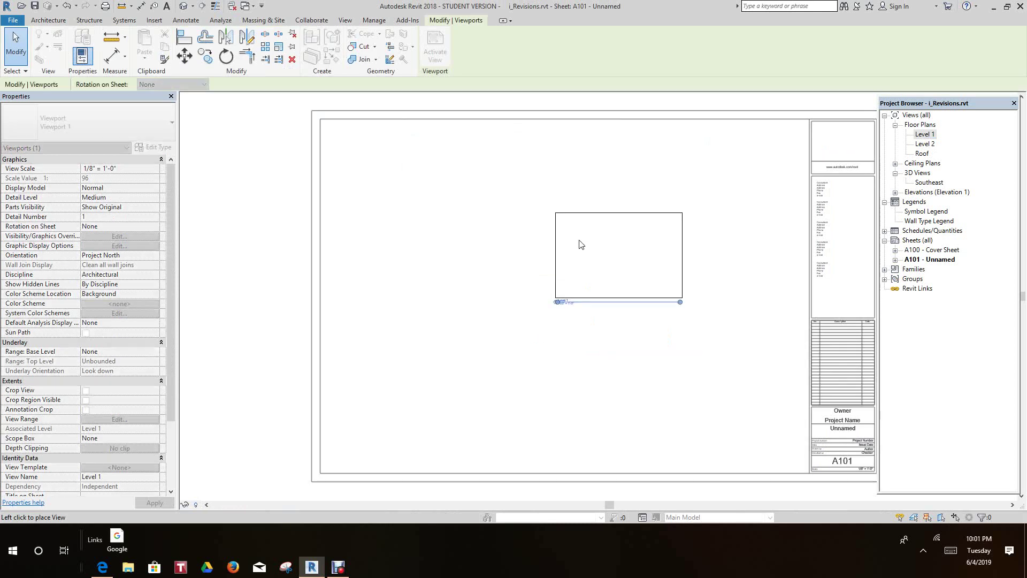
pyautogui.click(579, 243)
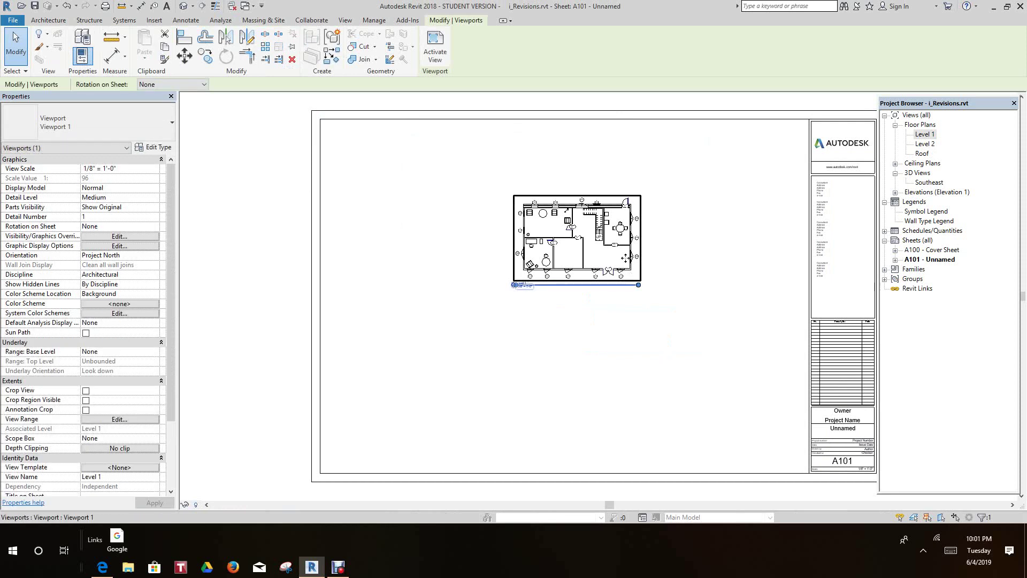
pyautogui.click(689, 291)
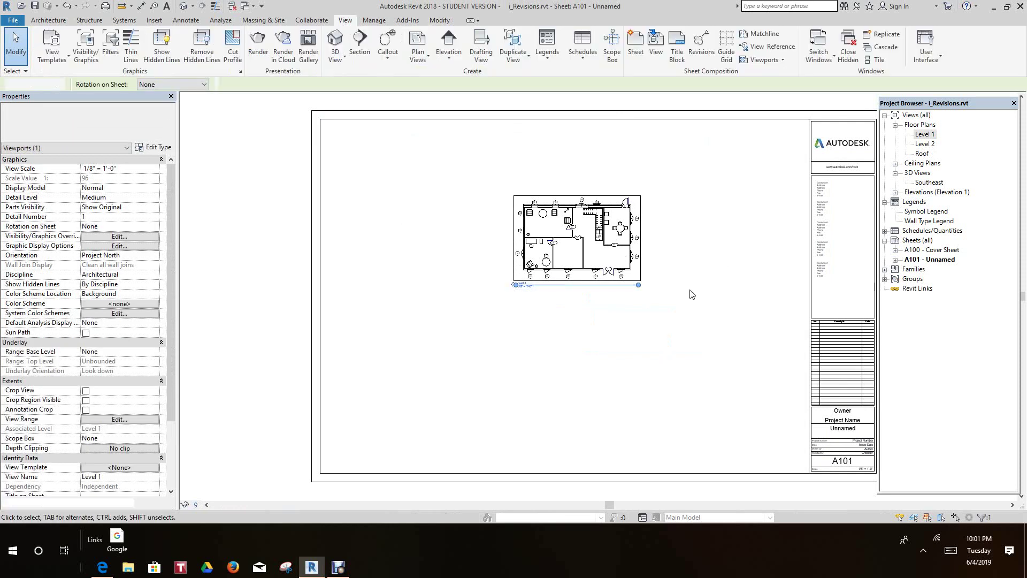
pyautogui.click(642, 272)
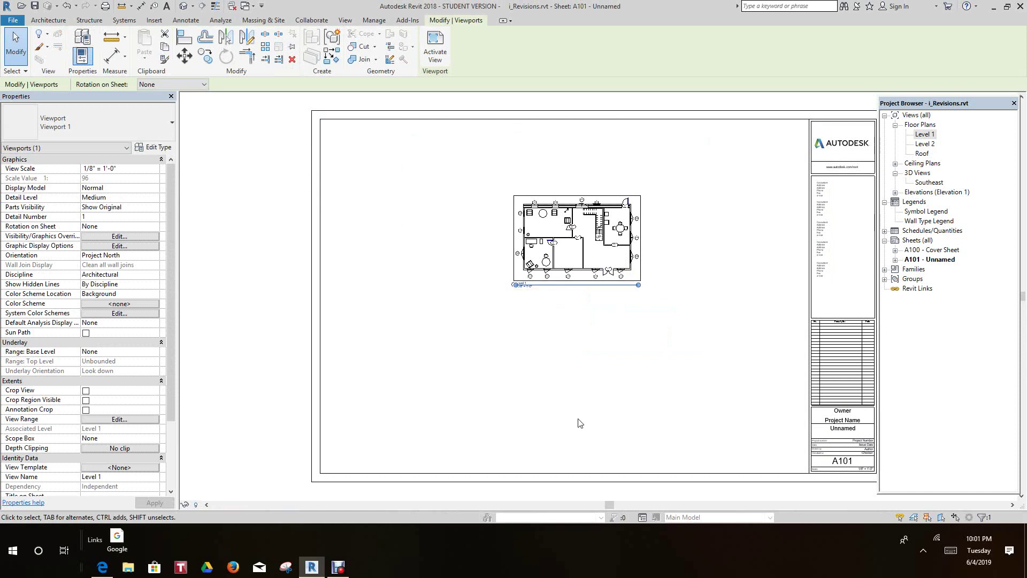
# Step: Change the Level 1 viewport's view scale to 1/4" = 1'-0"
pyautogui.click(155, 169)
pyautogui.click(155, 169)
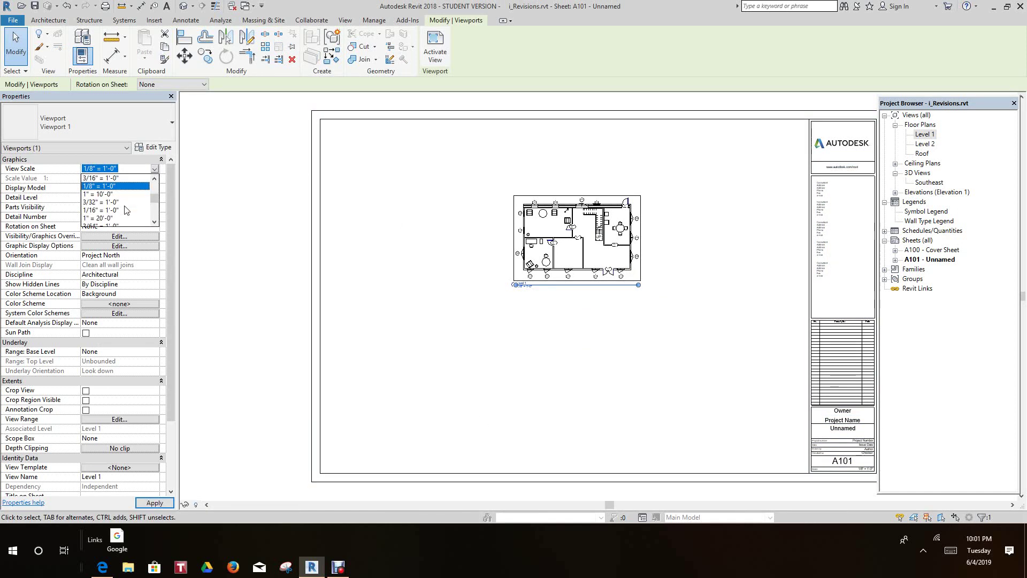
pyautogui.click(154, 178)
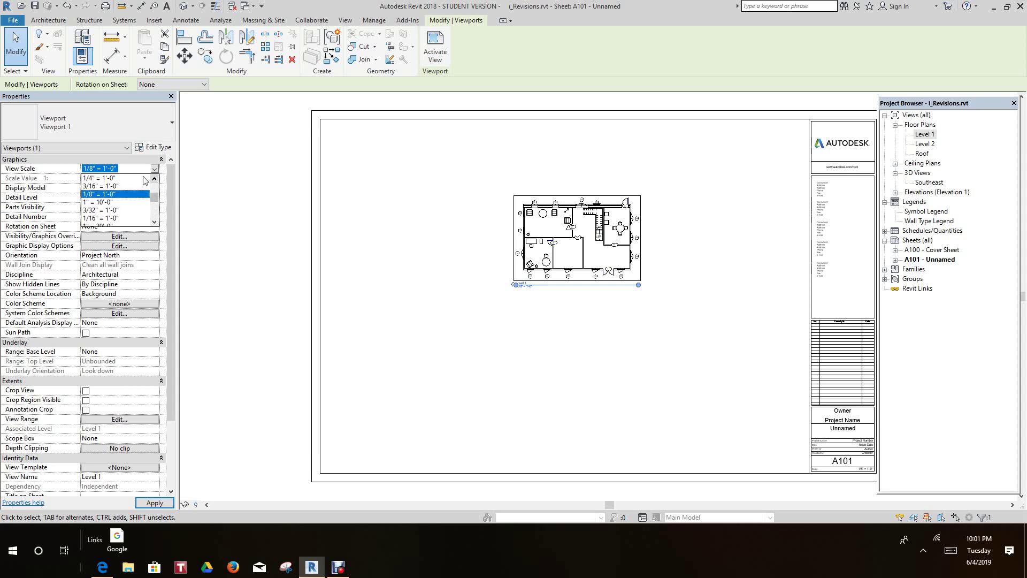
pyautogui.click(118, 178)
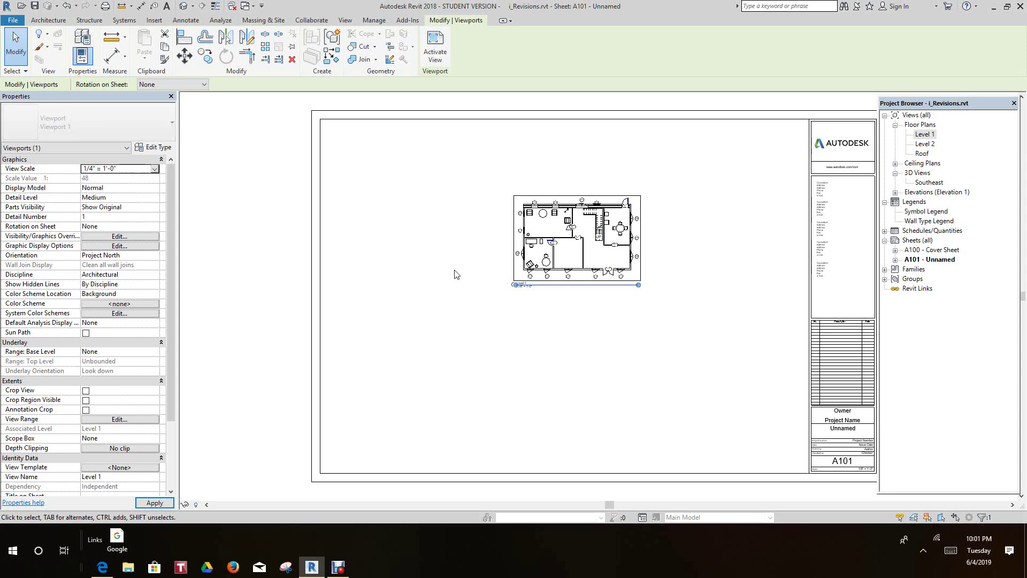
pyautogui.click(611, 340)
# Step: Move the enlarged viewport down and left on the sheet and lengthen its title line
pyautogui.scroll(-1, 727, 334)
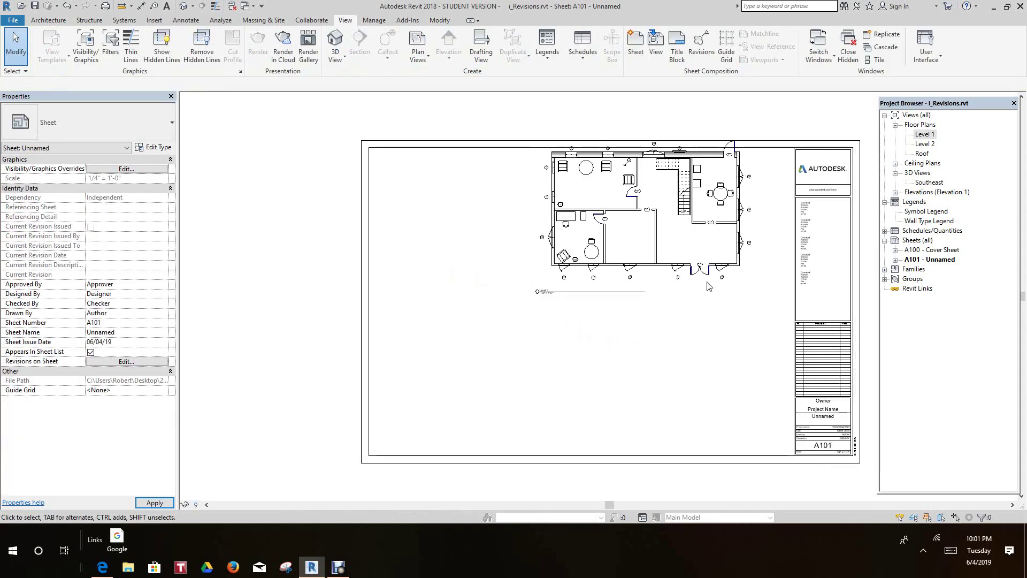
pyautogui.click(711, 275)
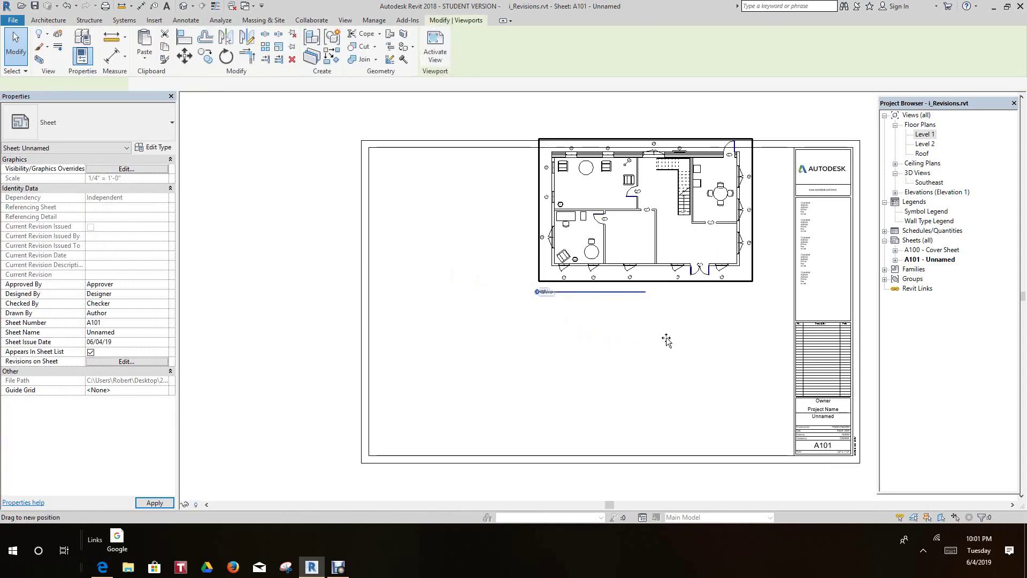
pyautogui.moveTo(645, 357); pyautogui.dragTo(646, 364)
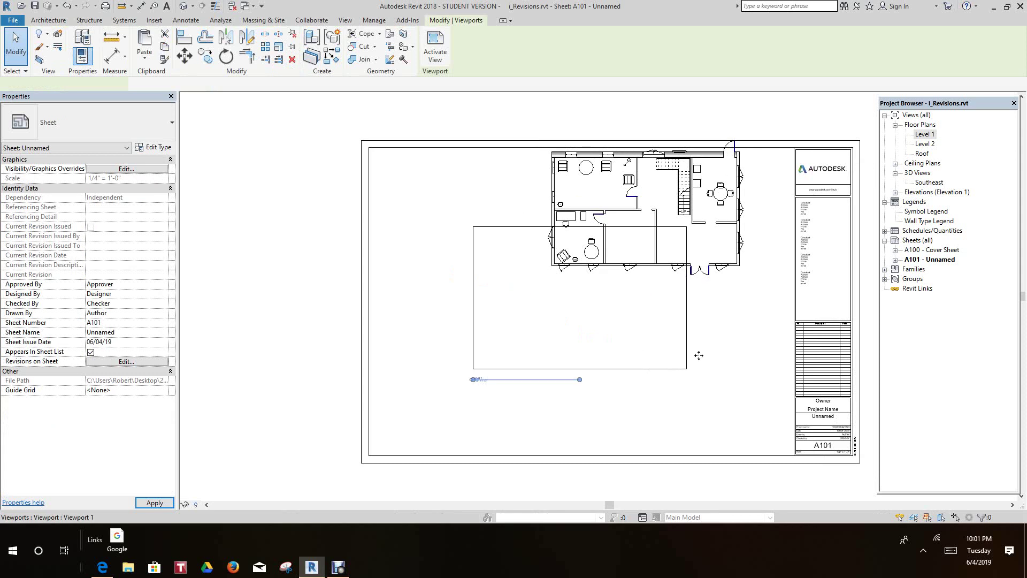
pyautogui.scroll(2, 711, 361)
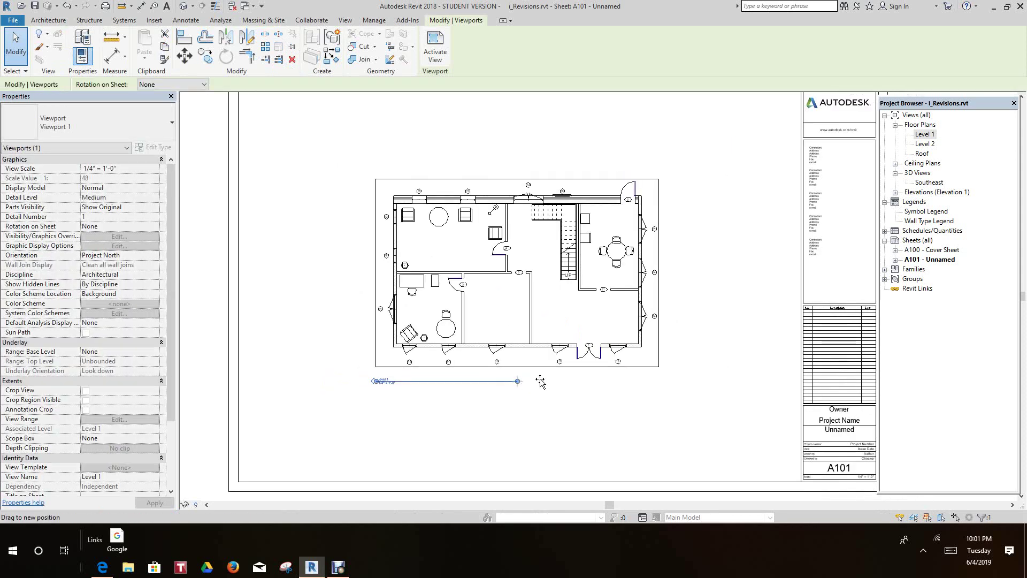
pyautogui.moveTo(522, 386); pyautogui.dragTo(667, 381)
pyautogui.click(660, 416)
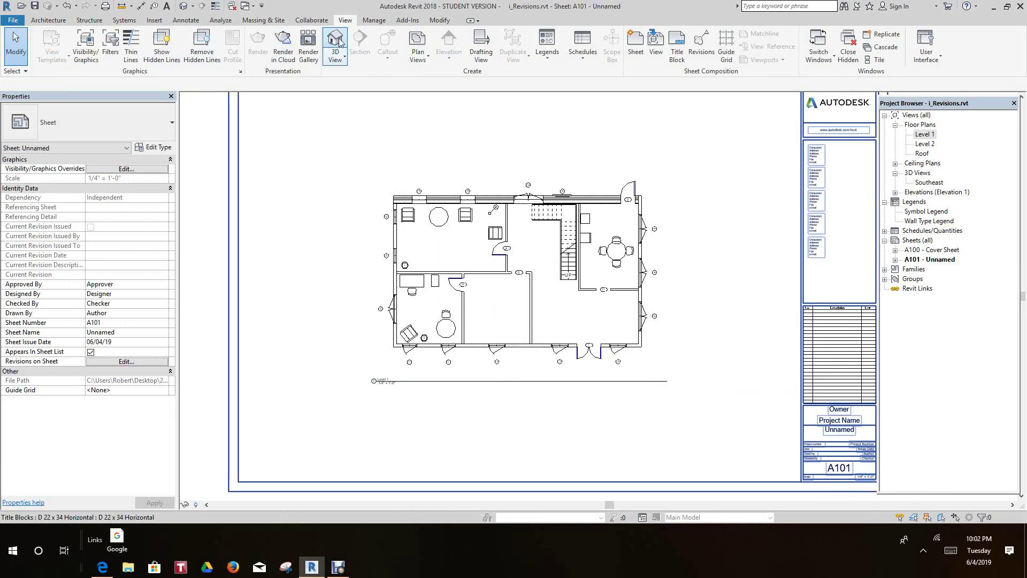
# Step: Open the Sheet Issues/Revisions dialog showing Revision 1 dated Date 1
pyautogui.click(701, 51)
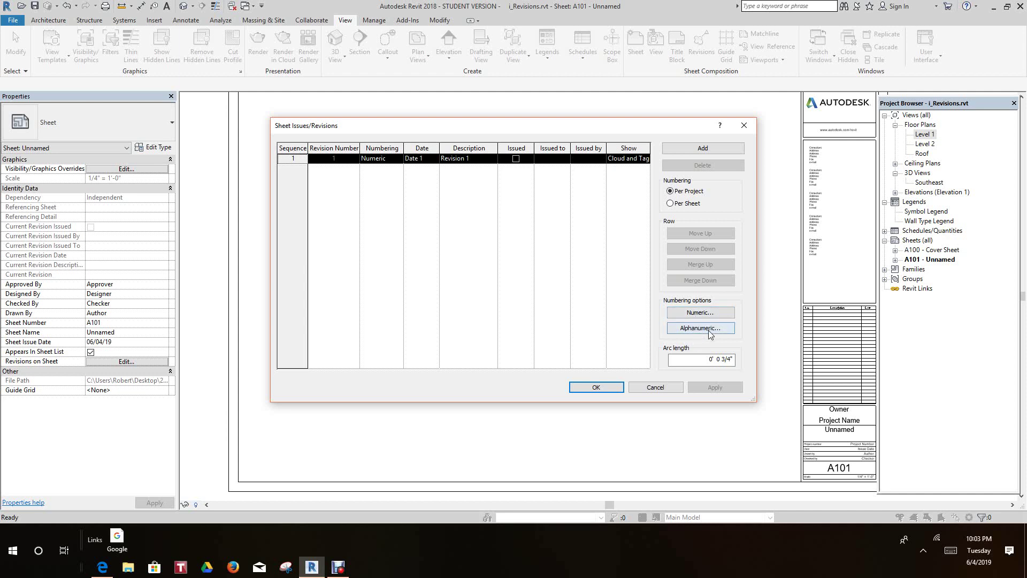
# Step: Remove I and O from the alphanumeric letter sequence and set its prefix to A
pyautogui.click(709, 330)
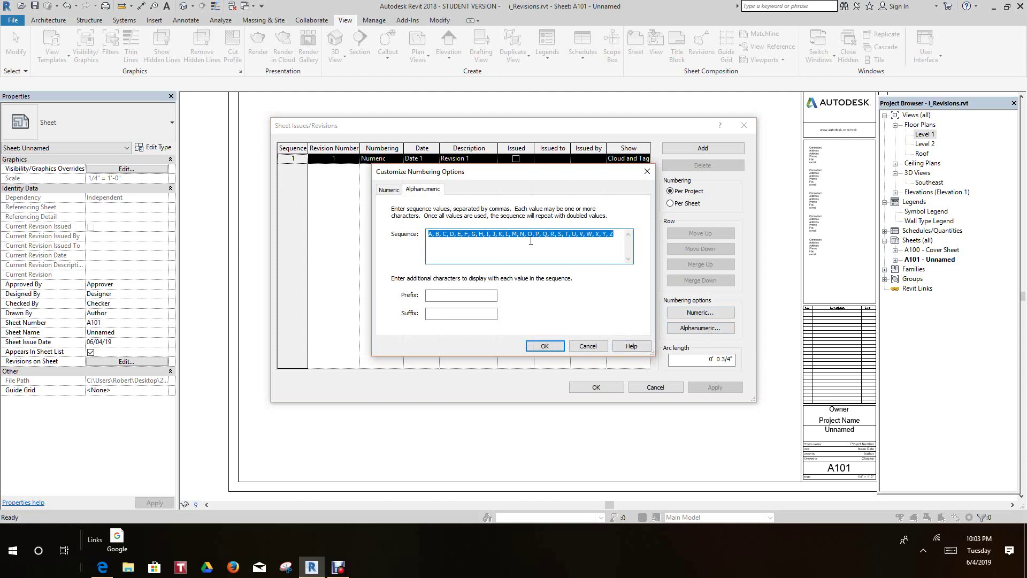
pyautogui.click(488, 236)
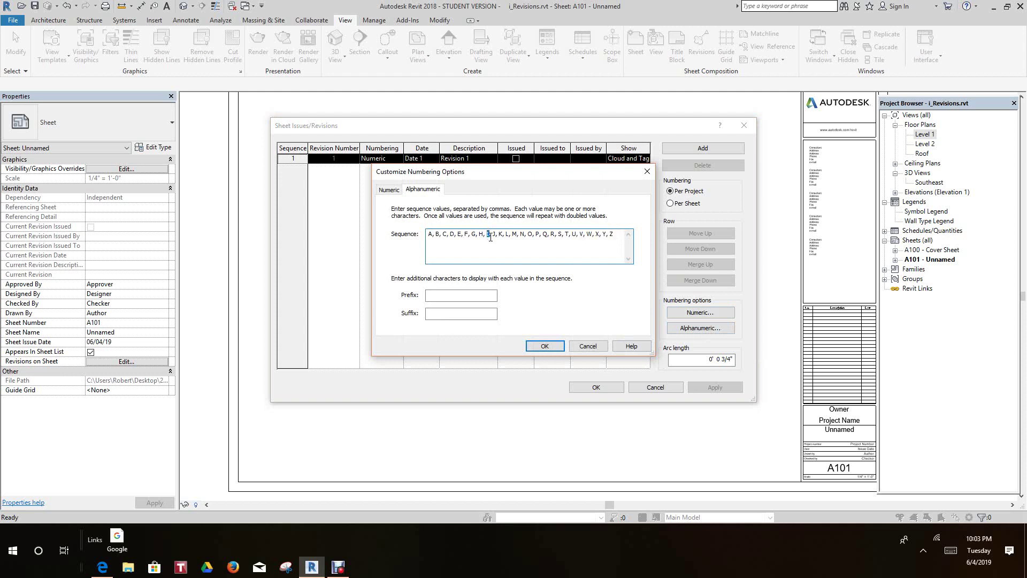
pyautogui.moveTo(488, 236); pyautogui.dragTo(494, 235)
pyautogui.press('Delete')
pyautogui.moveTo(524, 236); pyautogui.dragTo(521, 234)
pyautogui.press('Delete')
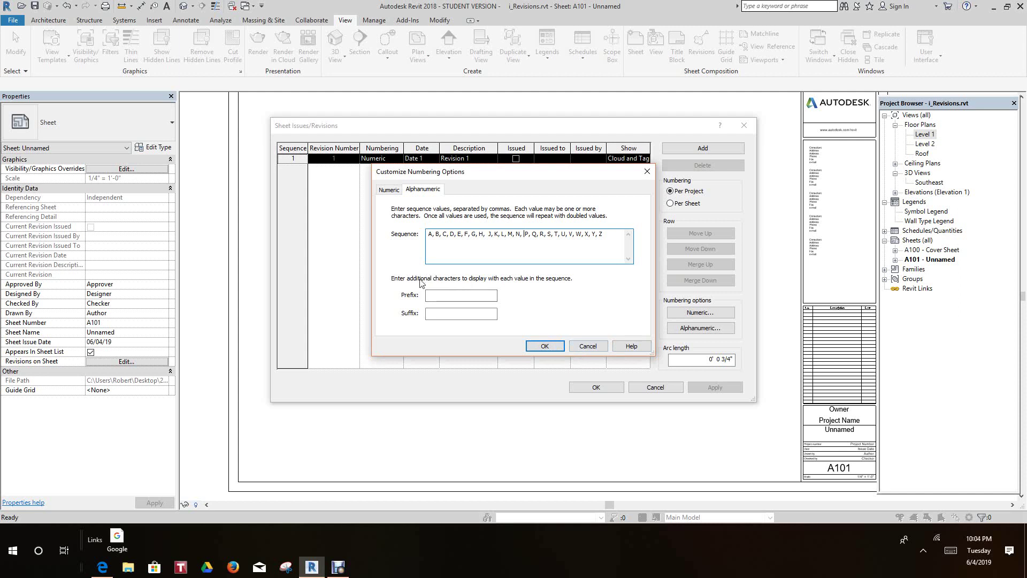
pyautogui.click(445, 296)
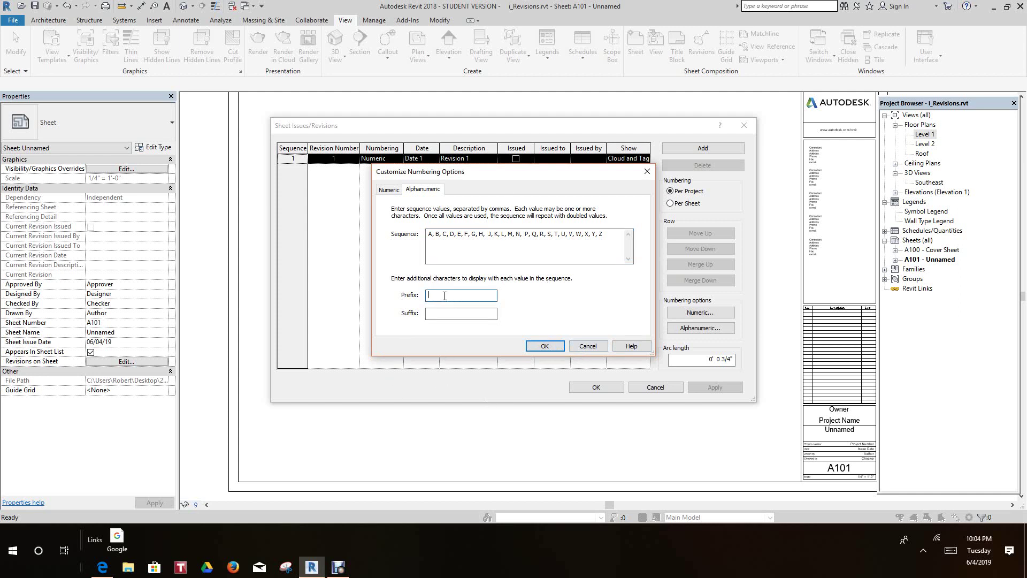
pyautogui.write('A')
pyautogui.click(543, 347)
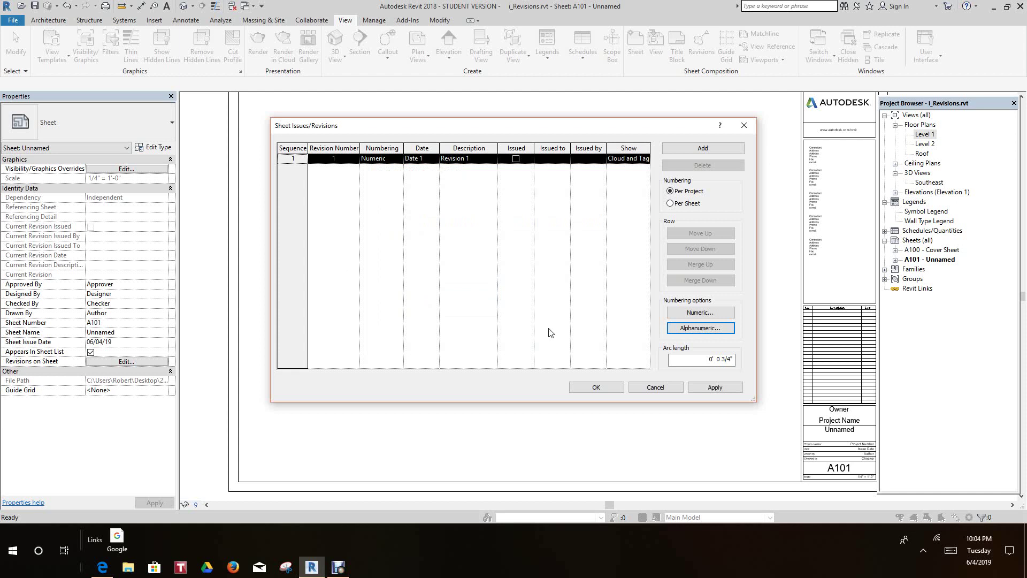
# Step: Set the Numeric numbering prefix to A, making Revision 1 read A1
pyautogui.click(695, 316)
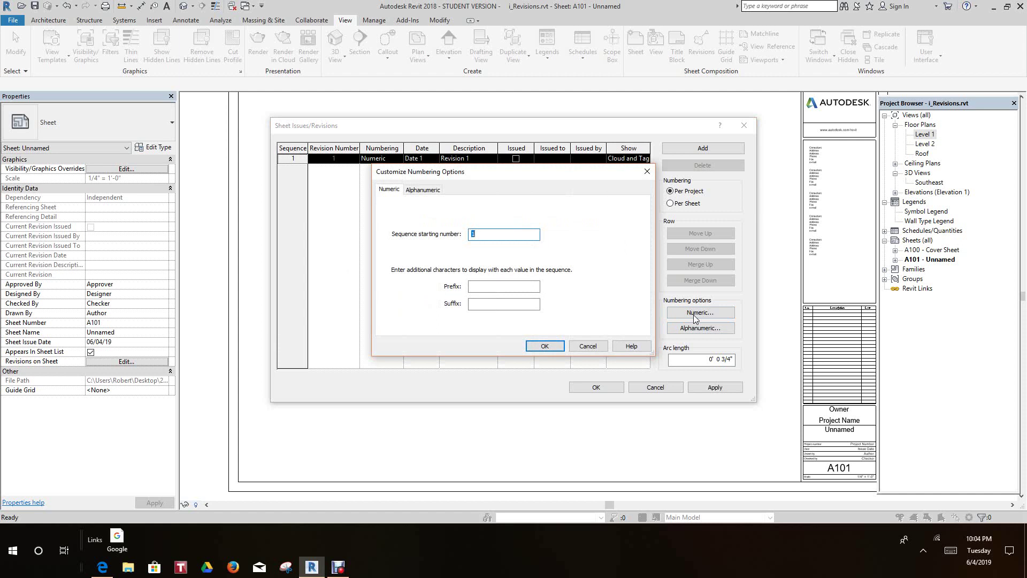
pyautogui.click(497, 290)
pyautogui.write('A')
pyautogui.click(545, 346)
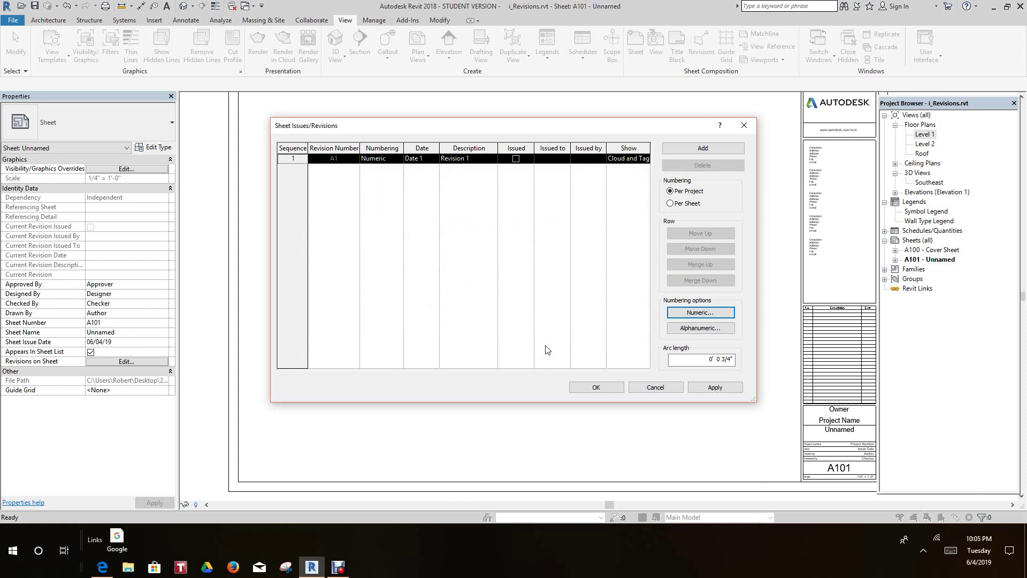
# Step: Add a second revision row and enter revision A1's issued-to and issued-by names
pyautogui.click(687, 147)
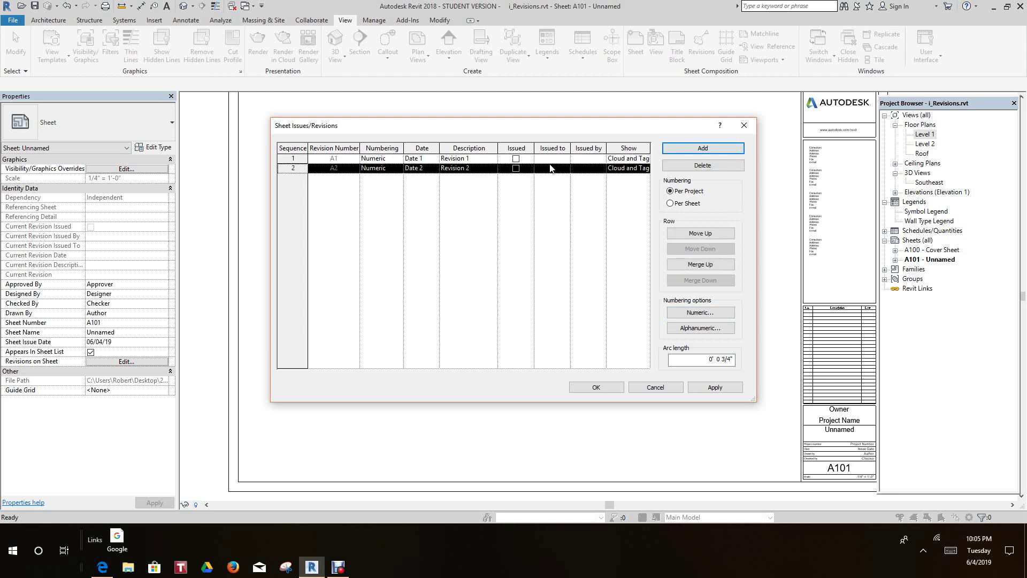
pyautogui.click(554, 166)
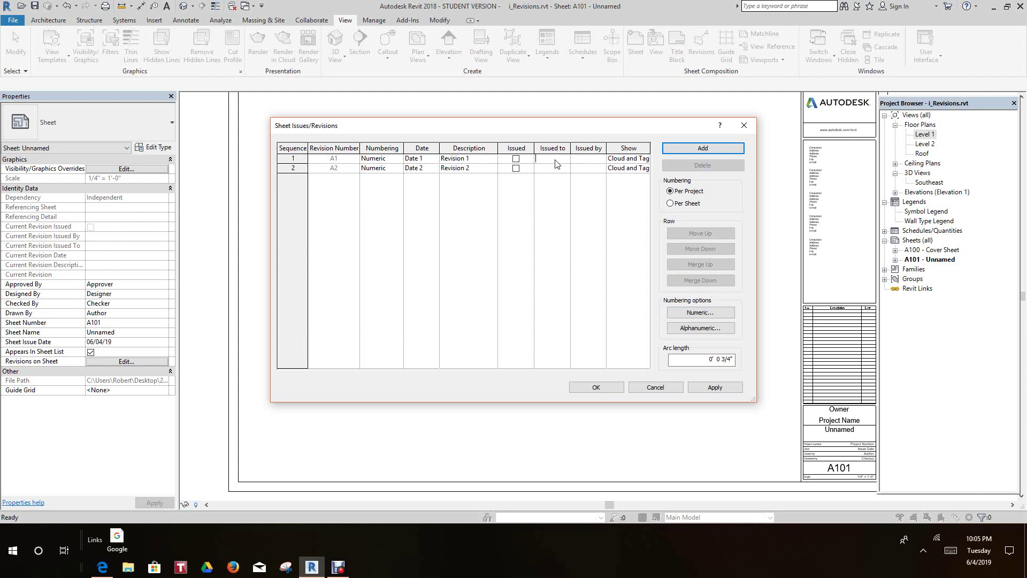
pyautogui.write('Bob')
pyautogui.click(582, 159)
pyautogui.write('Robert')
# Step: Set the descriptions of revisions A1 and A2 to 6/4/19 and 6/5/19
pyautogui.click(472, 159)
pyautogui.moveTo(471, 159); pyautogui.dragTo(446, 155)
pyautogui.write('6/4/19')
pyautogui.click(475, 169)
pyautogui.moveTo(474, 171); pyautogui.dragTo(440, 174)
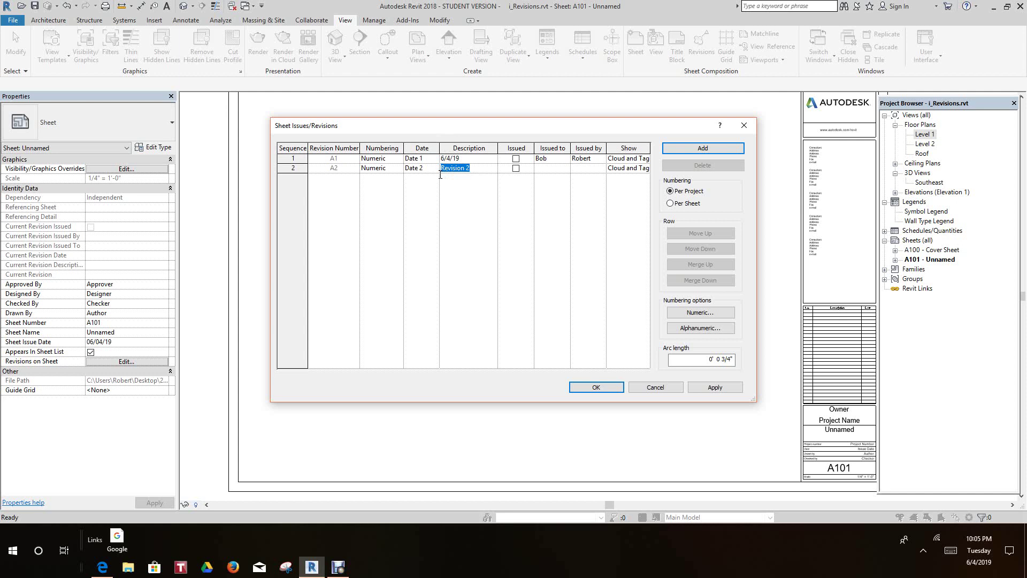
pyautogui.write('6/5/19')
# Step: Enter revision A2's issuer names and confirm the revision settings
pyautogui.click(549, 170)
pyautogui.write('B')
pyautogui.write('o')
pyautogui.write('R')
pyautogui.write('obe')
pyautogui.write('r')
pyautogui.write('t')
pyautogui.click(596, 388)
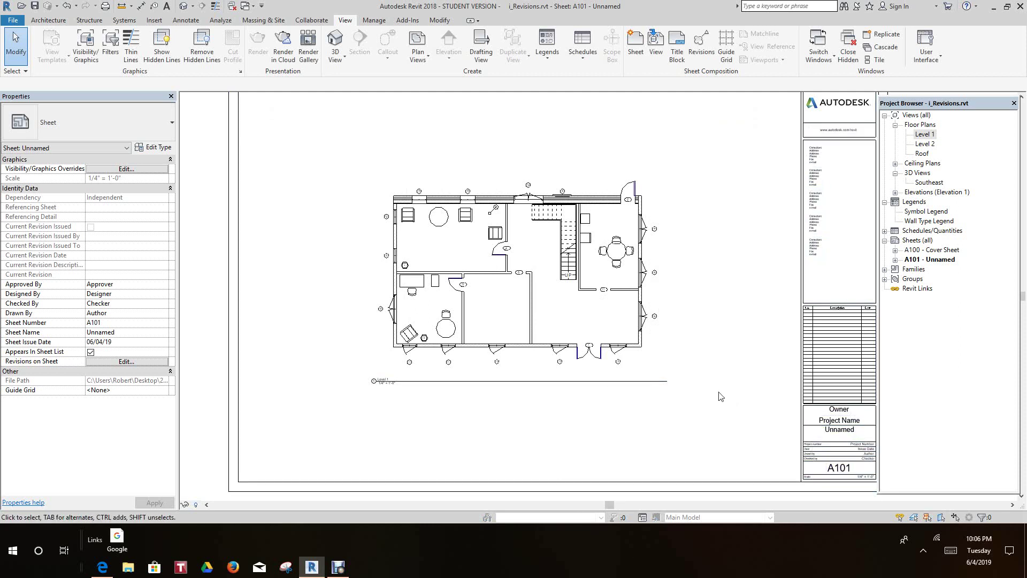
# Step: Zoom in on the title block's empty No./Description/Date table, then select the title block
pyautogui.scroll(3, 701, 412)
pyautogui.scroll(5, 717, 387)
pyautogui.scroll(3, 500, 332)
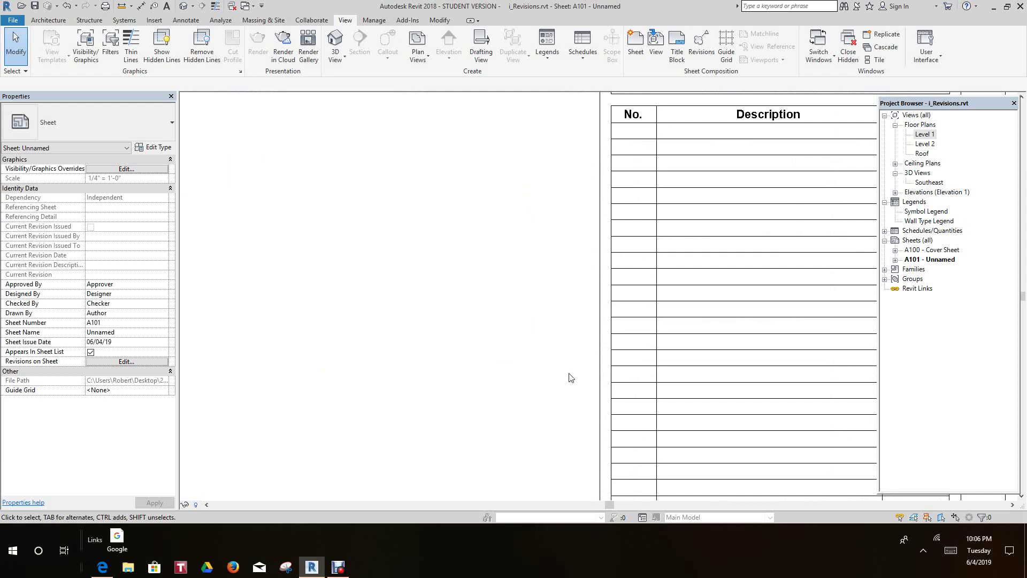
pyautogui.scroll(-2, 407, 360)
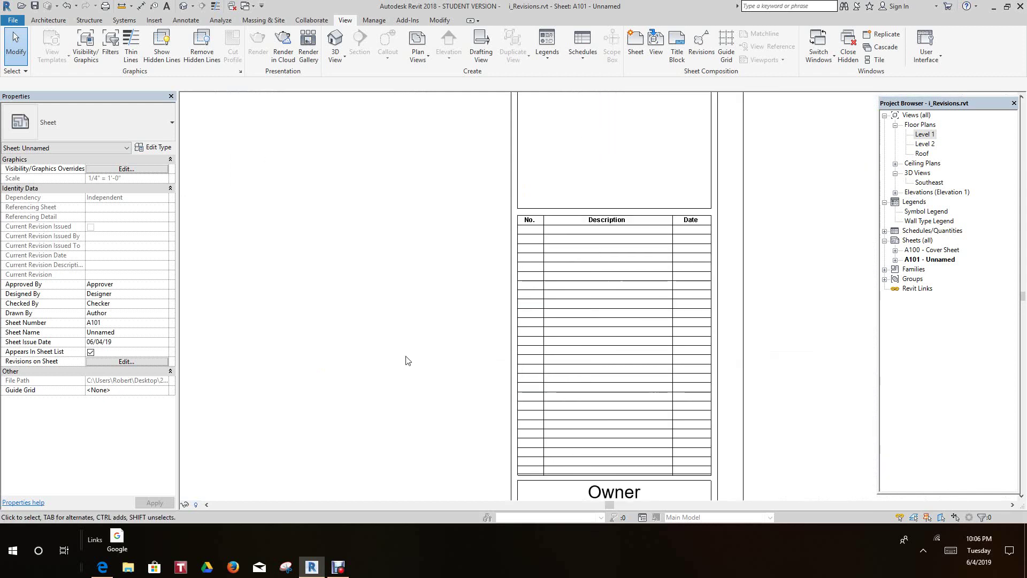
pyautogui.scroll(-2, 407, 360)
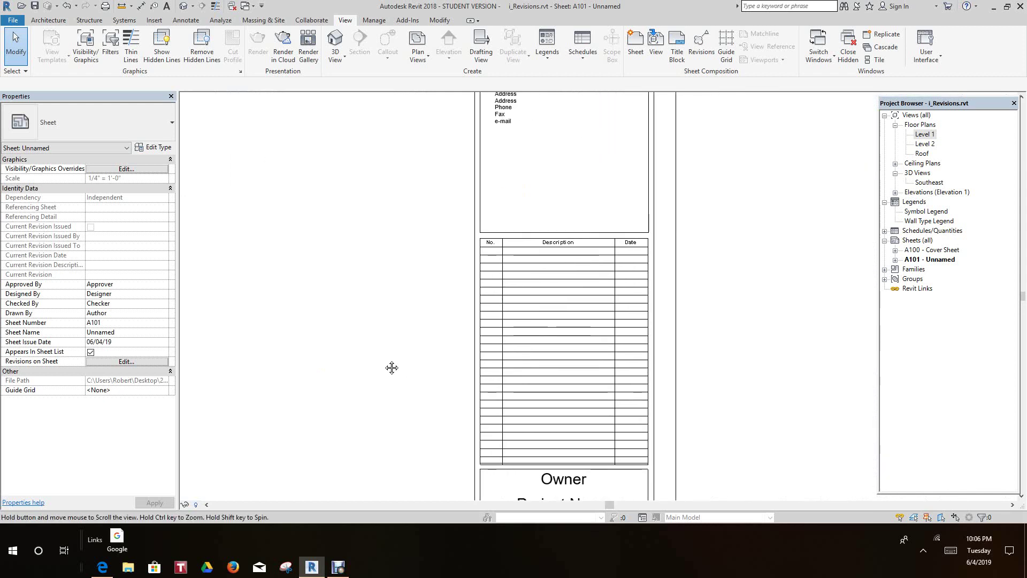
pyautogui.click(652, 417)
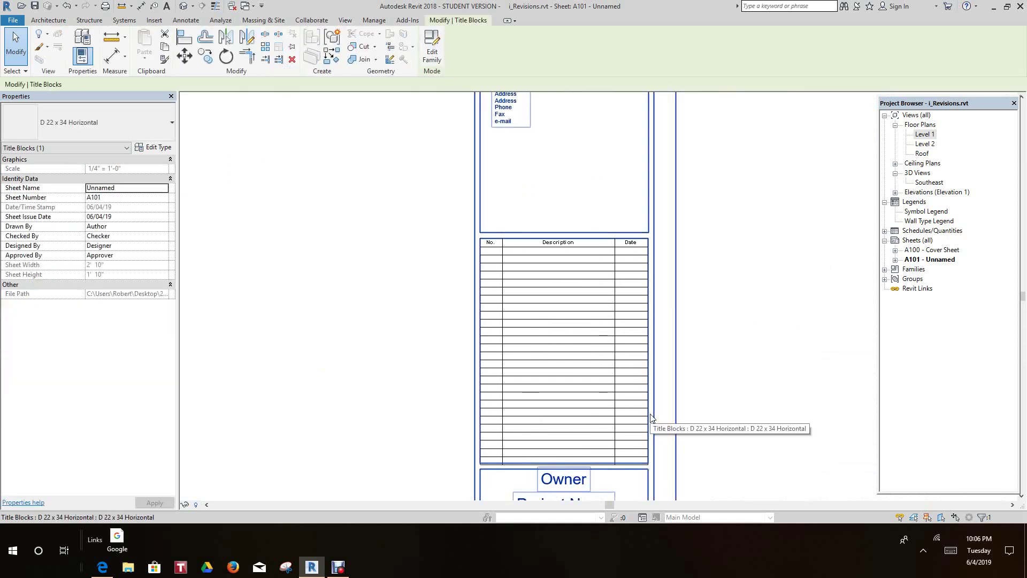
# Step: Open the D 22 x 34 Horizontal title block family with Edit Family
pyautogui.click(434, 57)
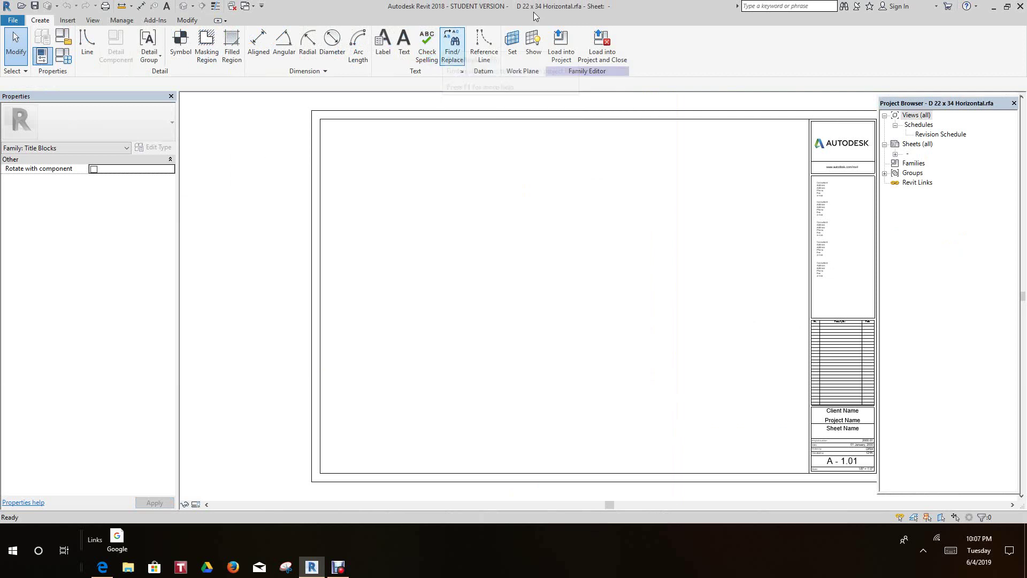
# Step: Select the Revision Schedule view and open its Formatting settings from Properties
pyautogui.click(940, 134)
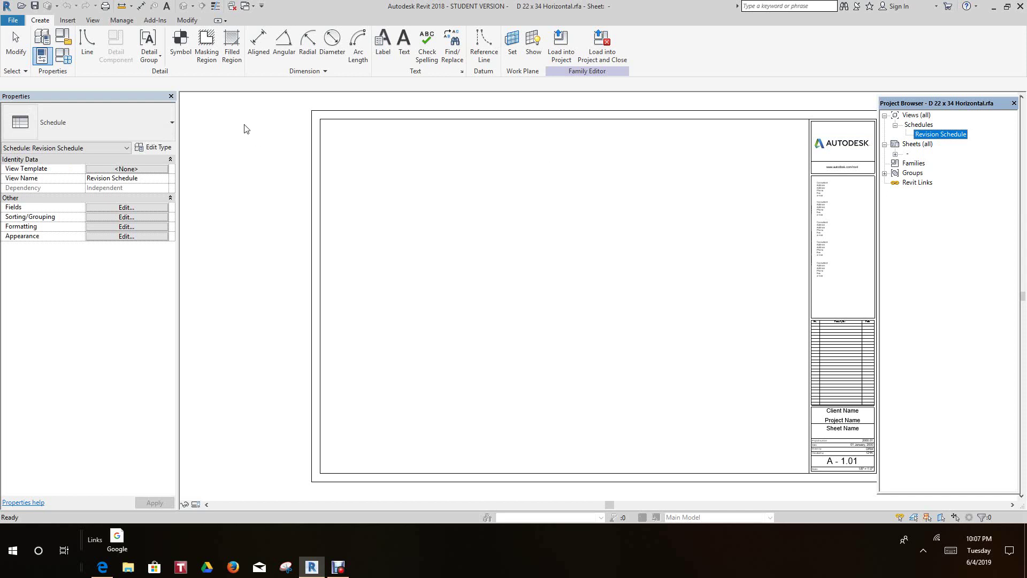
pyautogui.click(126, 227)
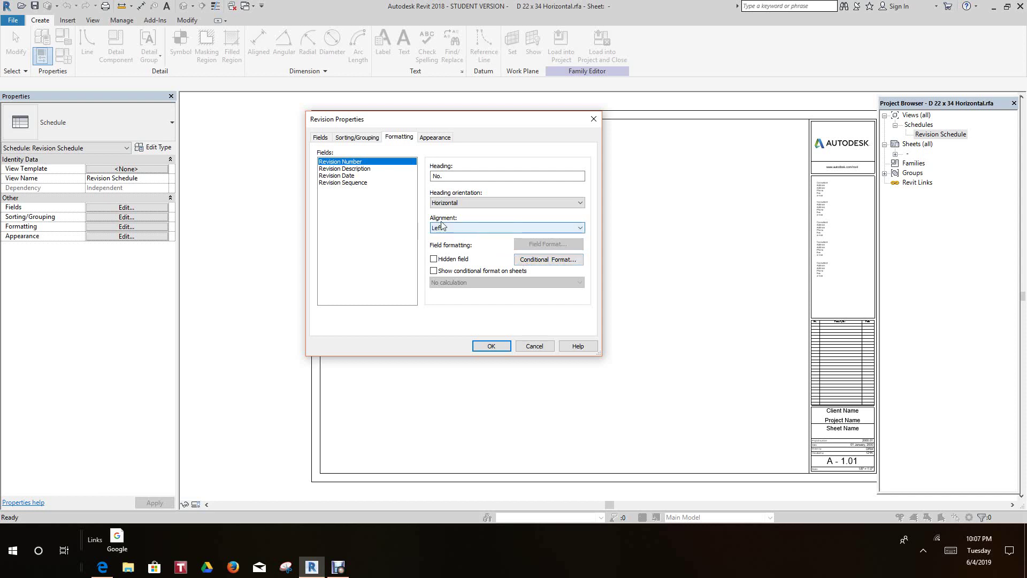
# Step: Replace the Revision Number column's heading text 'No.' with 'Rev.'
pyautogui.click(448, 177)
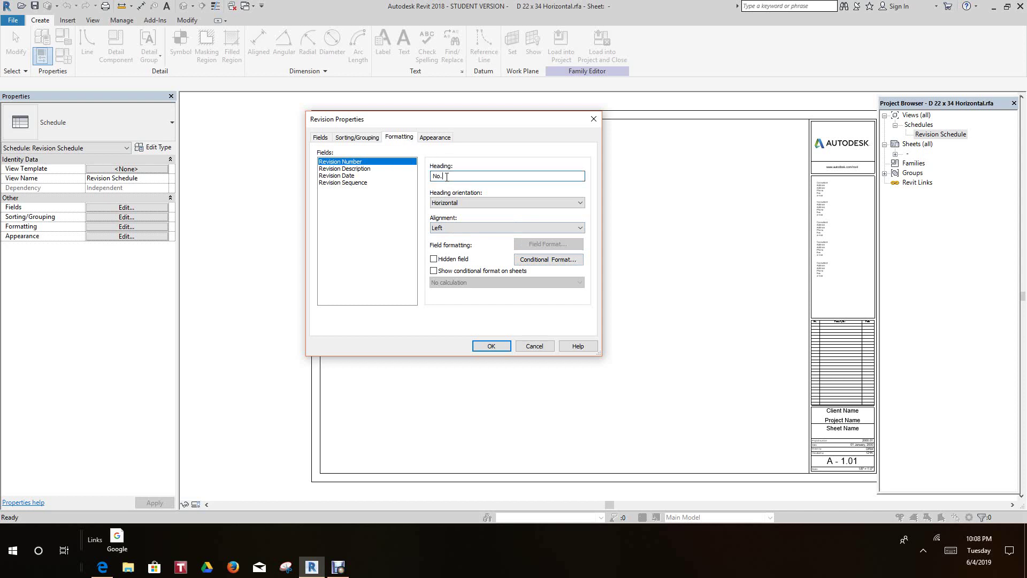
pyautogui.moveTo(447, 176); pyautogui.dragTo(432, 180)
pyautogui.write('Rev.')
# Step: Add the Issued by parameter to the Revision Schedule's scheduled fields
pyautogui.click(322, 138)
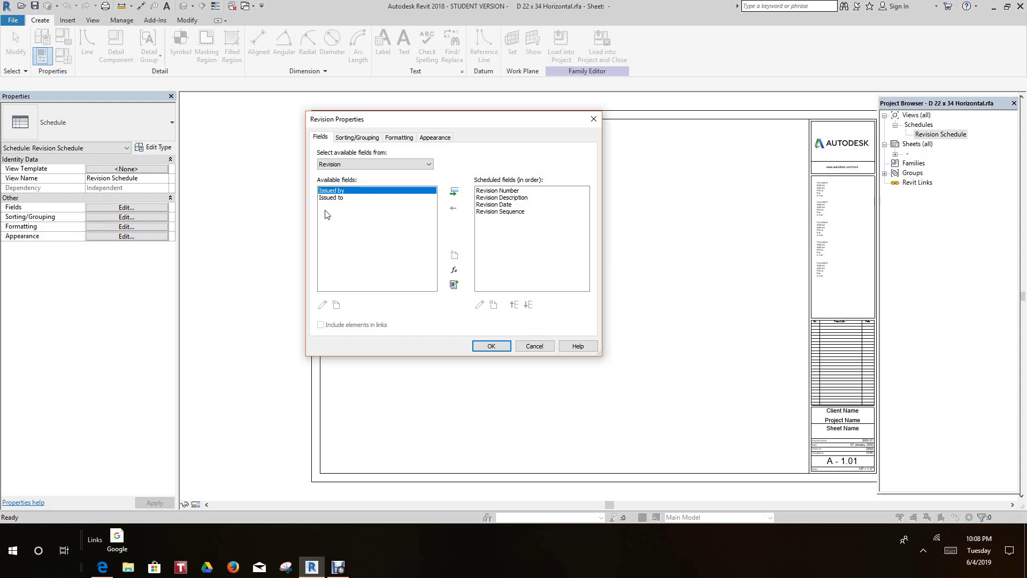
pyautogui.click(453, 192)
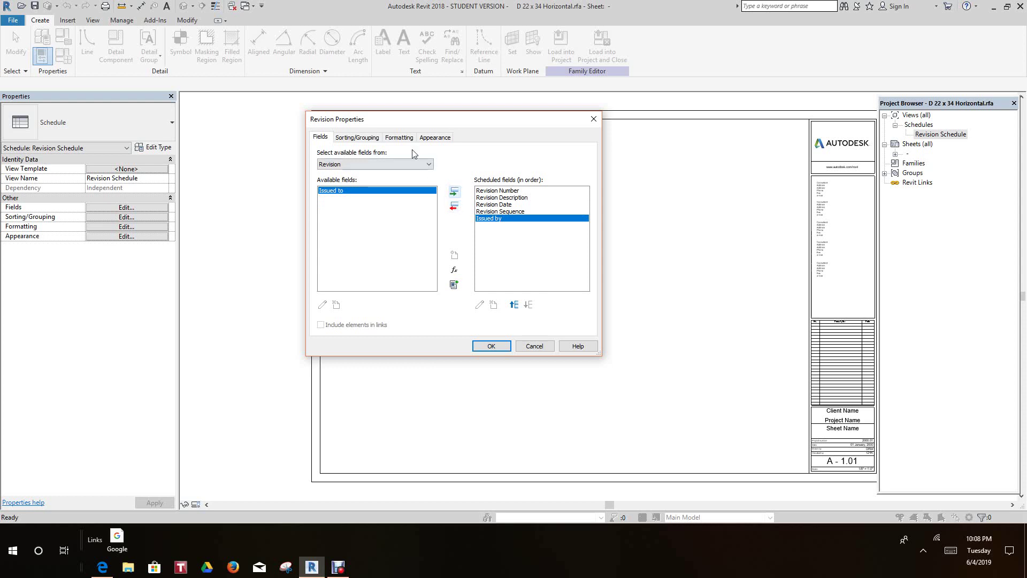
pyautogui.click(397, 138)
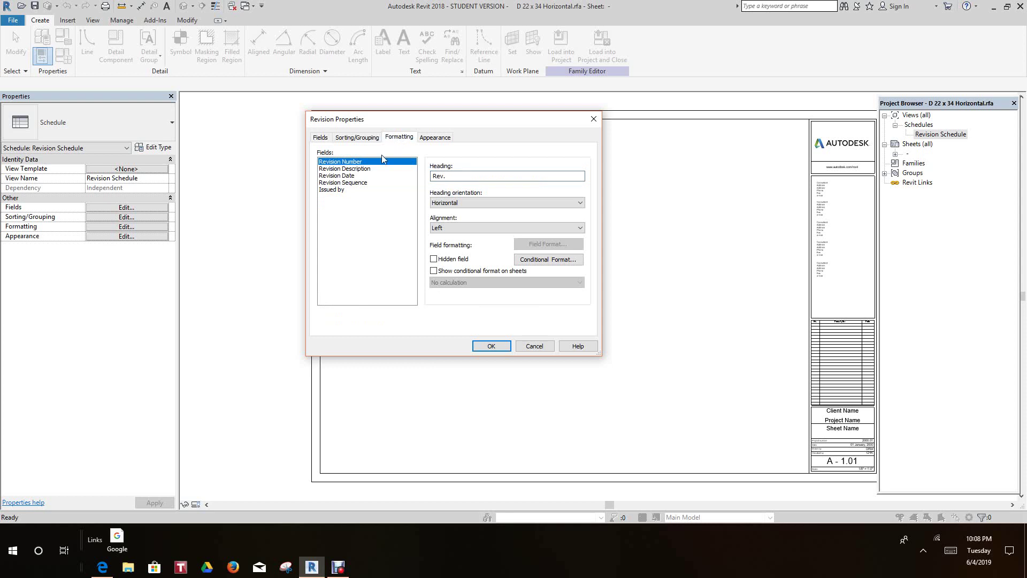
# Step: Review the formatting of the hidden Revision Sequence column and the Issued by column
pyautogui.click(365, 184)
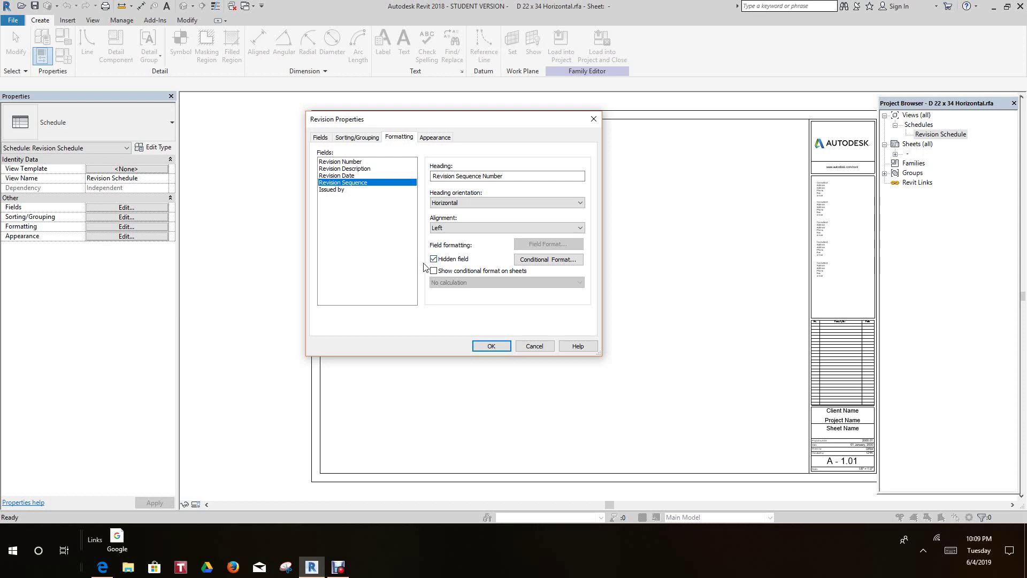
pyautogui.click(345, 191)
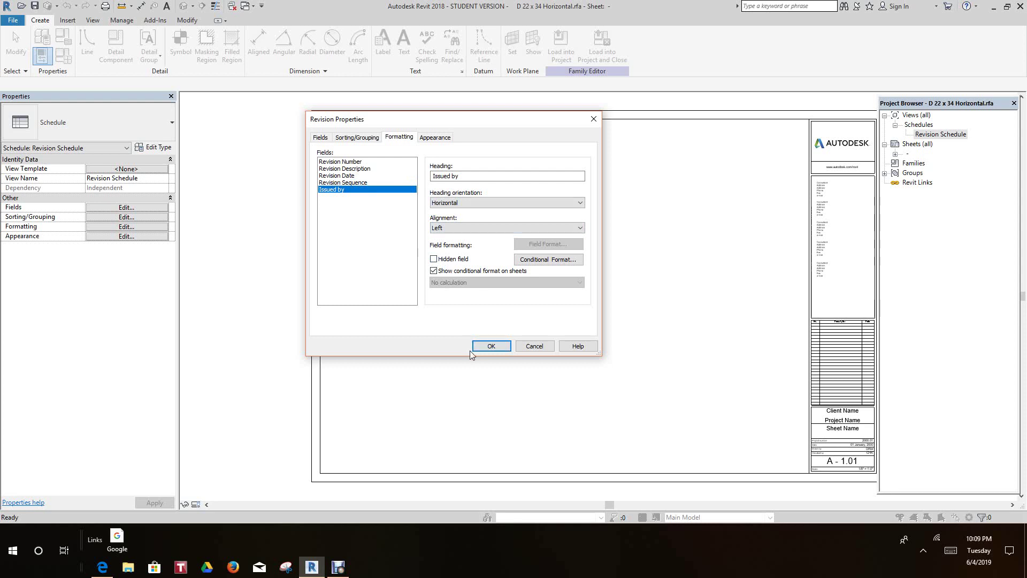
pyautogui.click(320, 137)
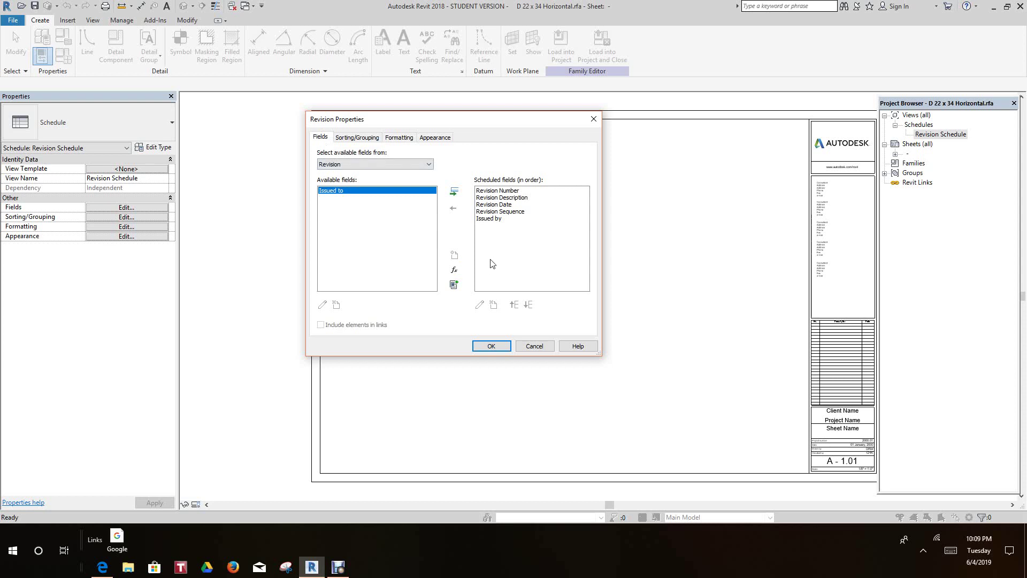
# Step: Move Issued by up one place ahead of Revision Sequence and confirm the schedule
pyautogui.click(497, 219)
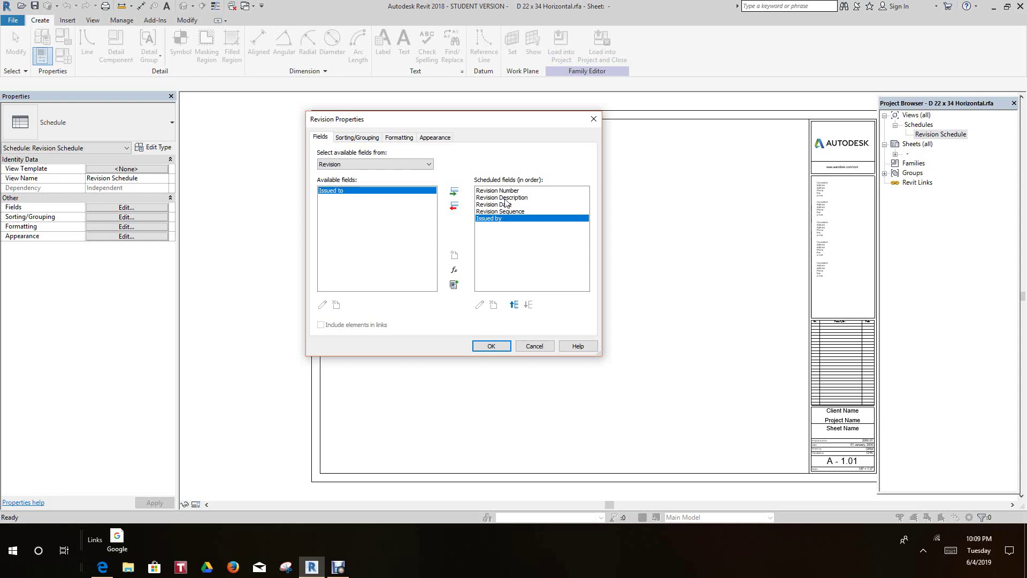
pyautogui.click(513, 304)
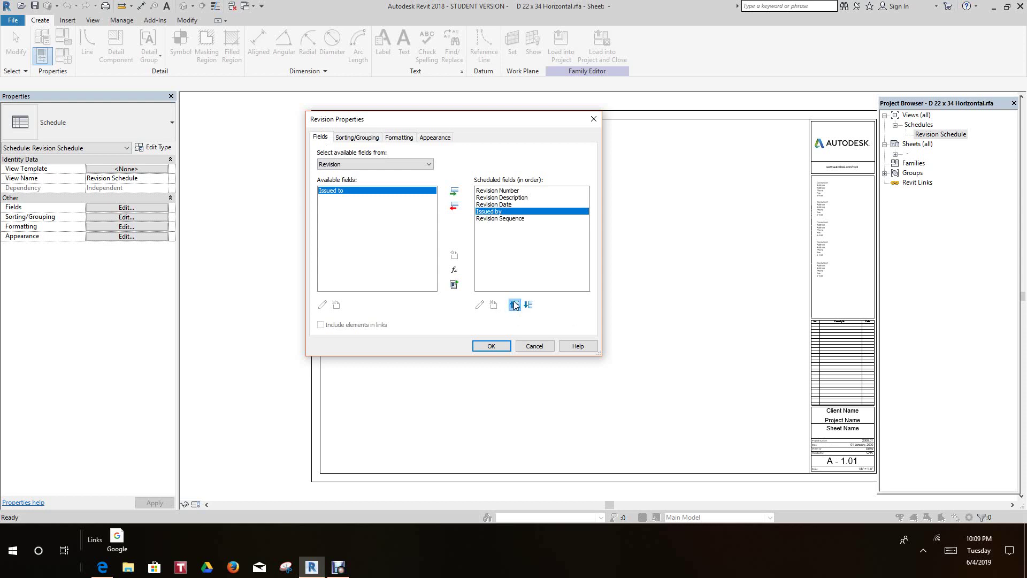
pyautogui.click(490, 346)
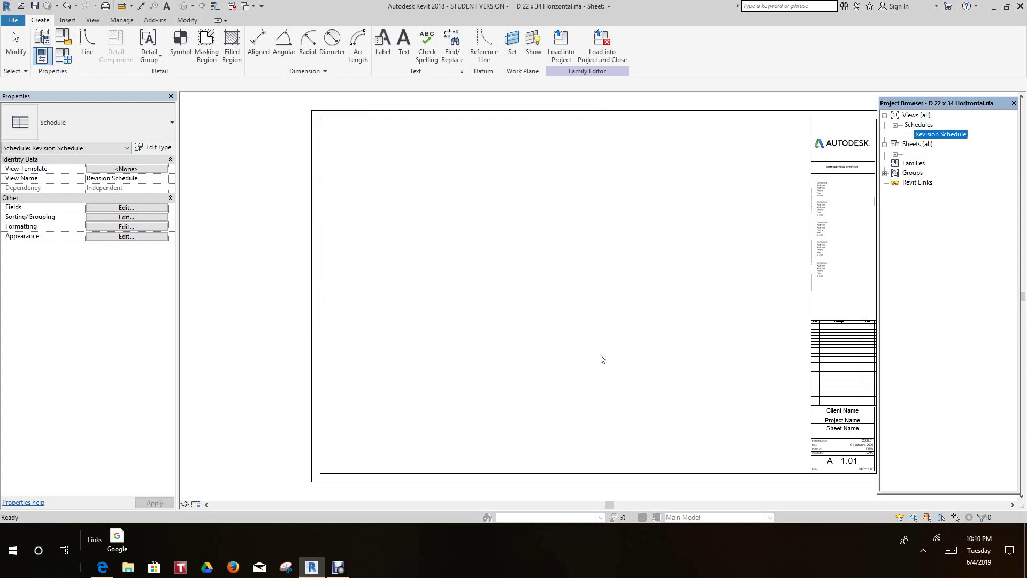
# Step: Narrow the Description column and resize the Issued by column of the revision schedule
pyautogui.scroll(-1, 574, 359)
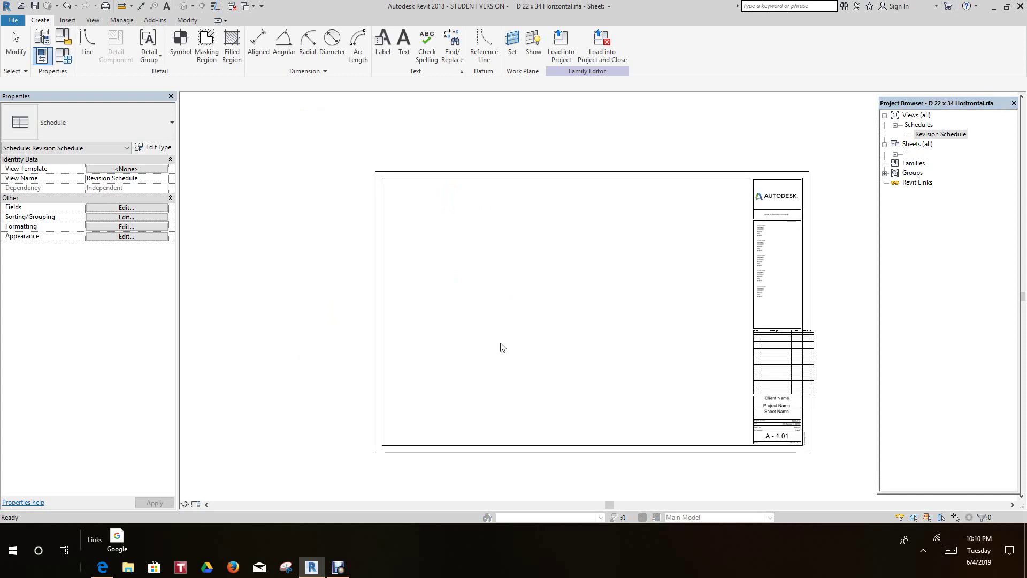
pyautogui.scroll(-1, 573, 355)
pyautogui.scroll(3, 798, 366)
pyautogui.scroll(1, 797, 366)
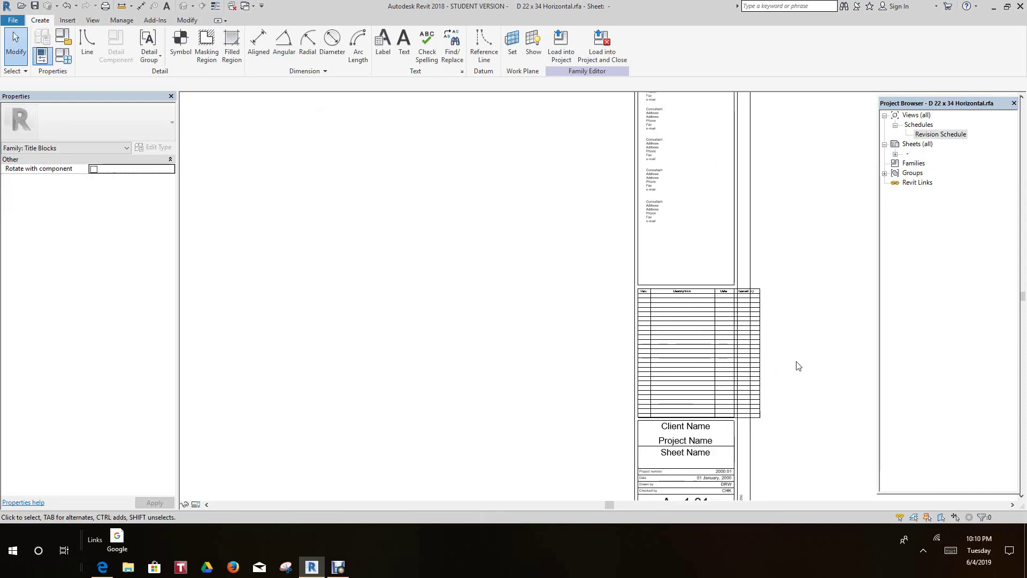
pyautogui.scroll(3, 771, 336)
pyautogui.scroll(2, 757, 328)
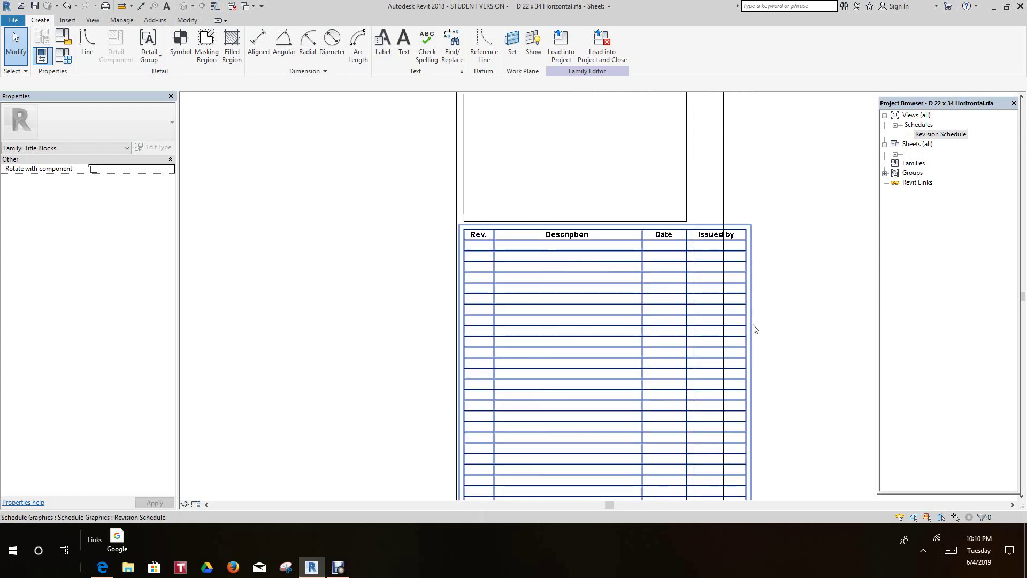
pyautogui.click(752, 328)
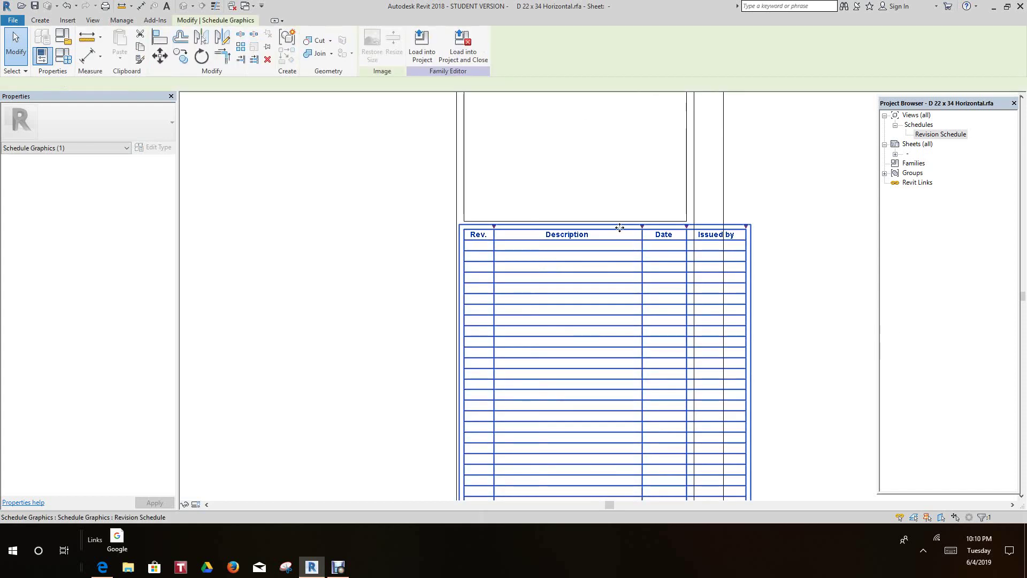
pyautogui.scroll(1, 616, 228)
pyautogui.moveTo(657, 232); pyautogui.dragTo(585, 233)
pyautogui.moveTo(744, 228); pyautogui.dragTo(717, 226)
# Step: Widen the Issued by column so its header fits, then zoom the sheet to fit
pyautogui.click(798, 243)
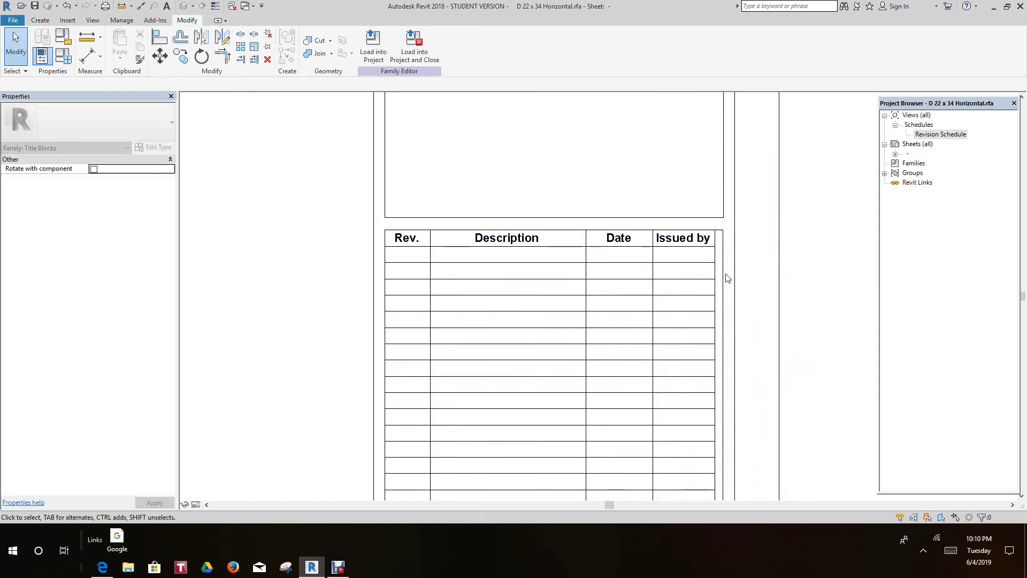
pyautogui.click(711, 285)
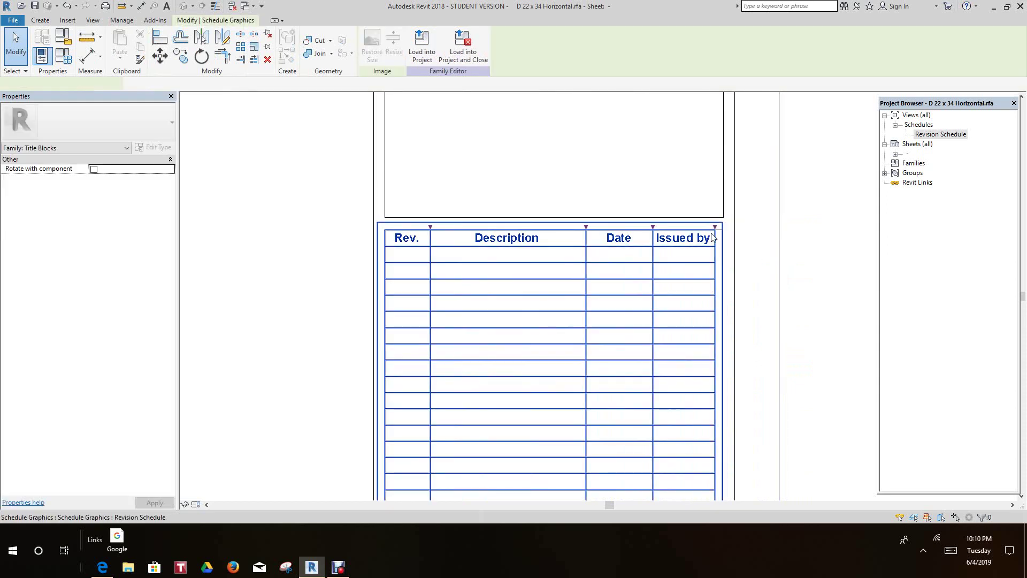
pyautogui.moveTo(717, 228); pyautogui.dragTo(720, 229)
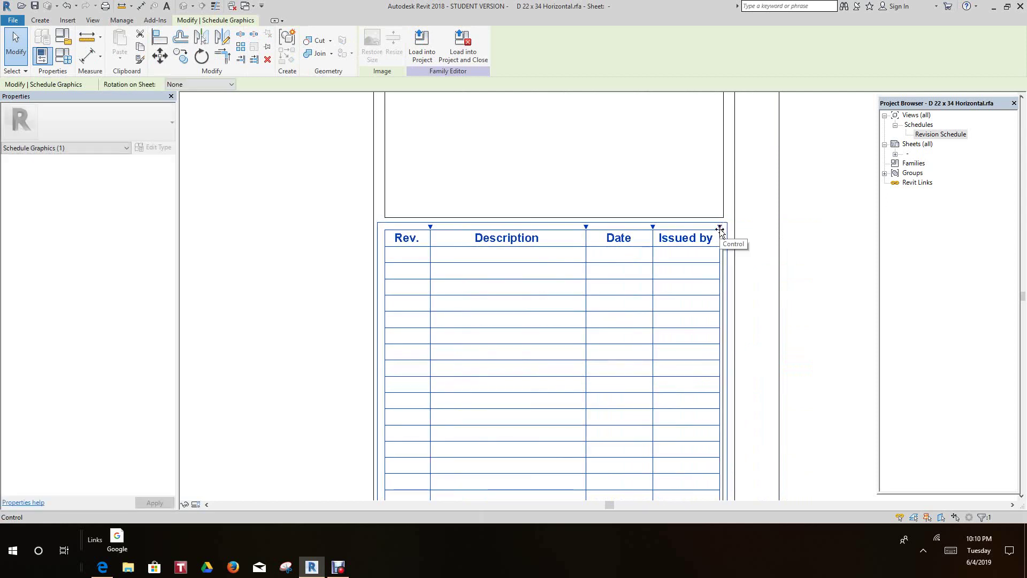
pyautogui.scroll(-2, 751, 296)
pyautogui.scroll(-3, 751, 296)
pyautogui.press('z')
pyautogui.press('f')
pyautogui.scroll(-2, 481, 401)
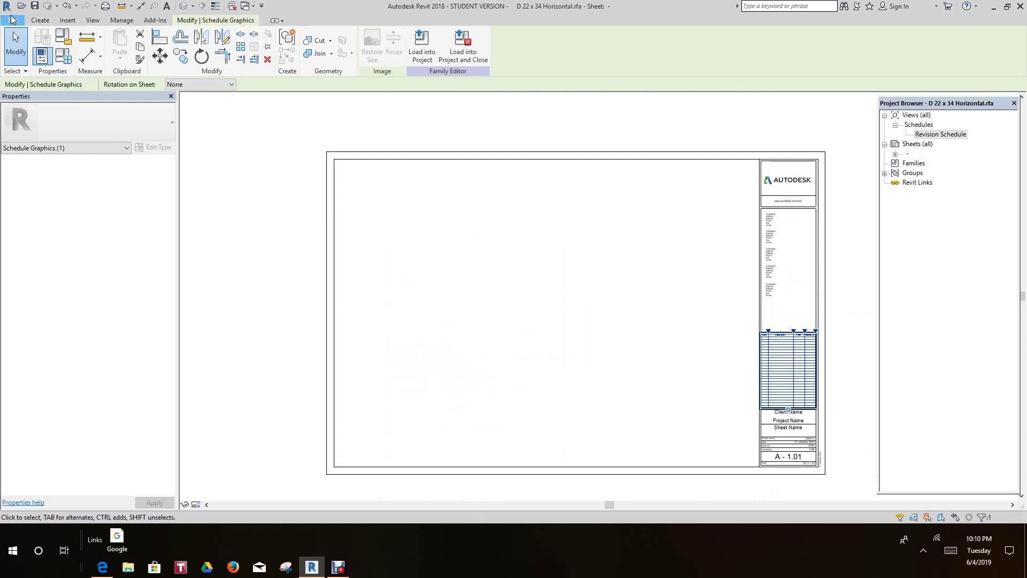
# Step: Save the title block as a new family file, D Rev Schedule 22 x 34 Horizontal.rfa
pyautogui.click(13, 19)
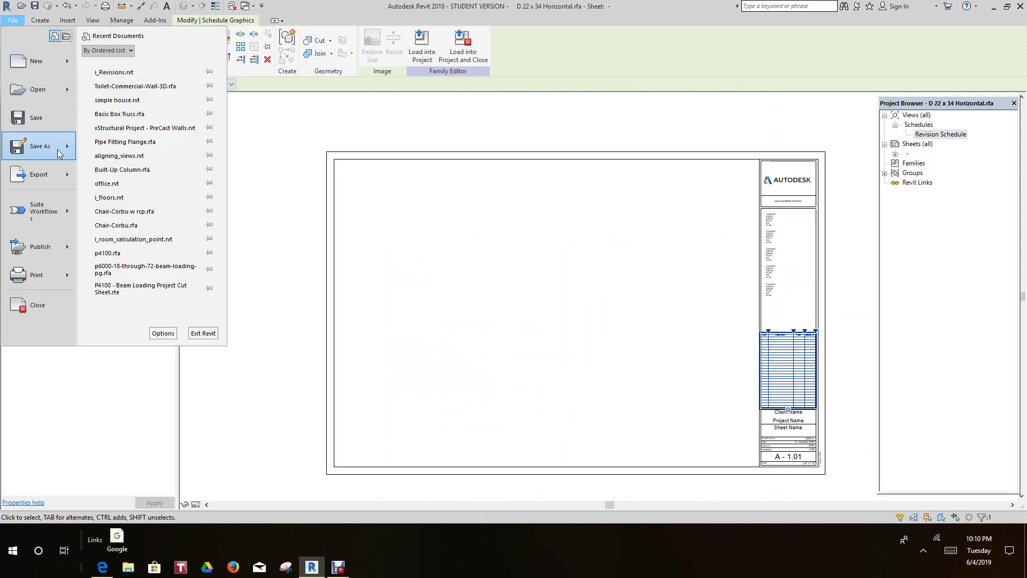
pyautogui.moveTo(60, 154)
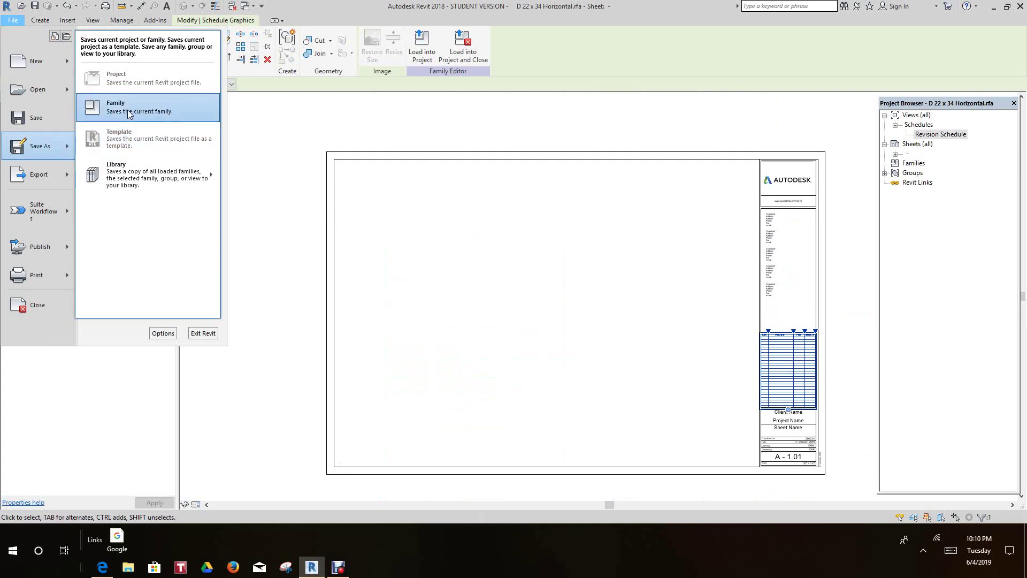
pyautogui.press('Escape')
pyautogui.press('Escape')
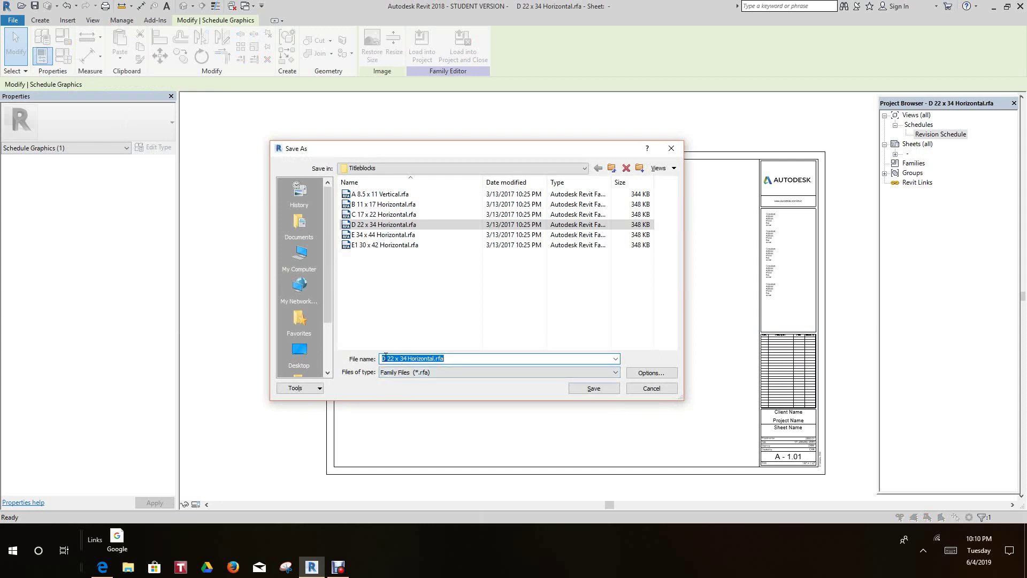
pyautogui.click(382, 359)
pyautogui.write('Rev Schedule')
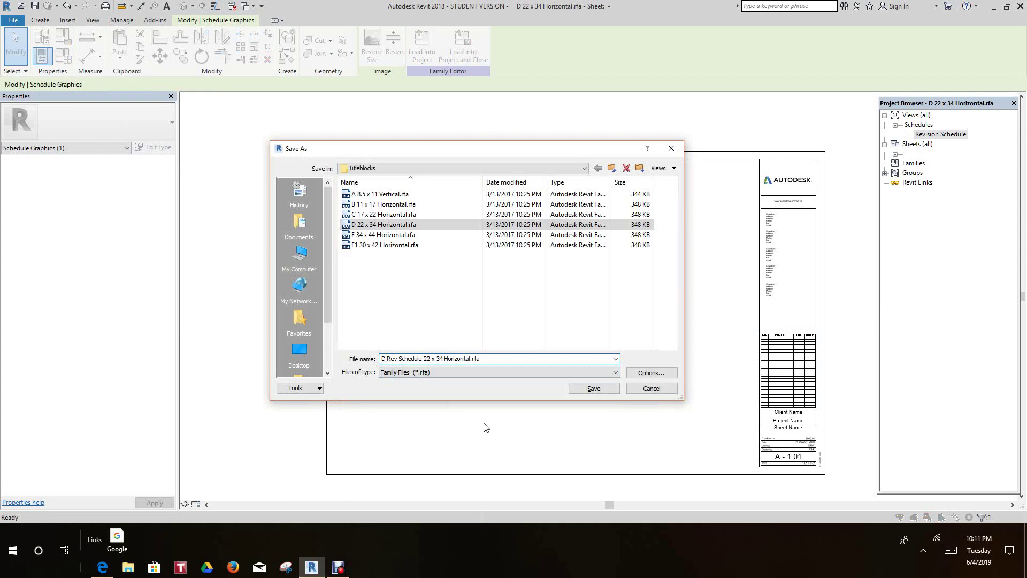
pyautogui.click(591, 389)
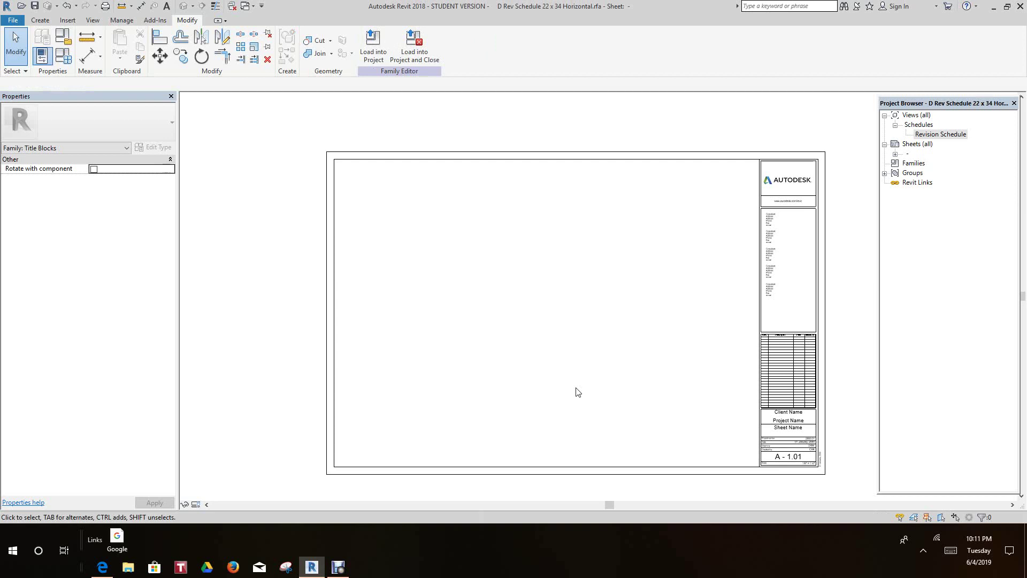
# Step: Load the revised title block into the project and open sheet A101
pyautogui.click(375, 50)
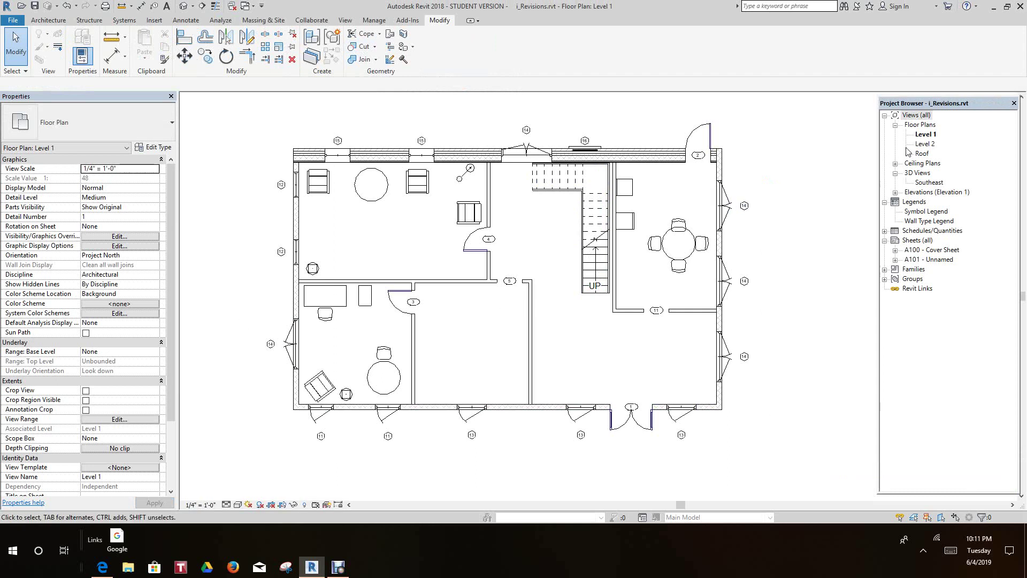
pyautogui.doubleClick(928, 260)
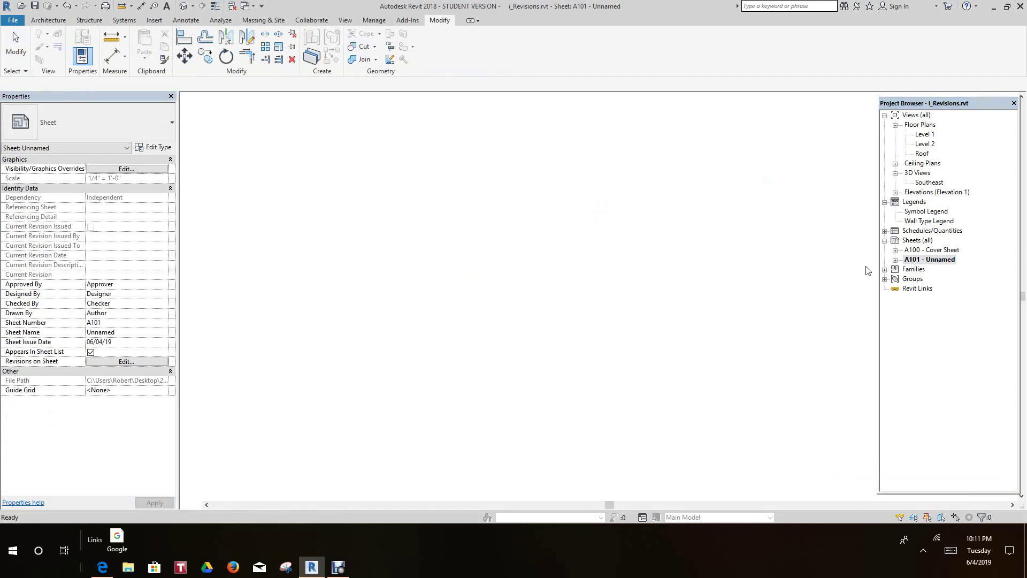
pyautogui.scroll(-5, 771, 295)
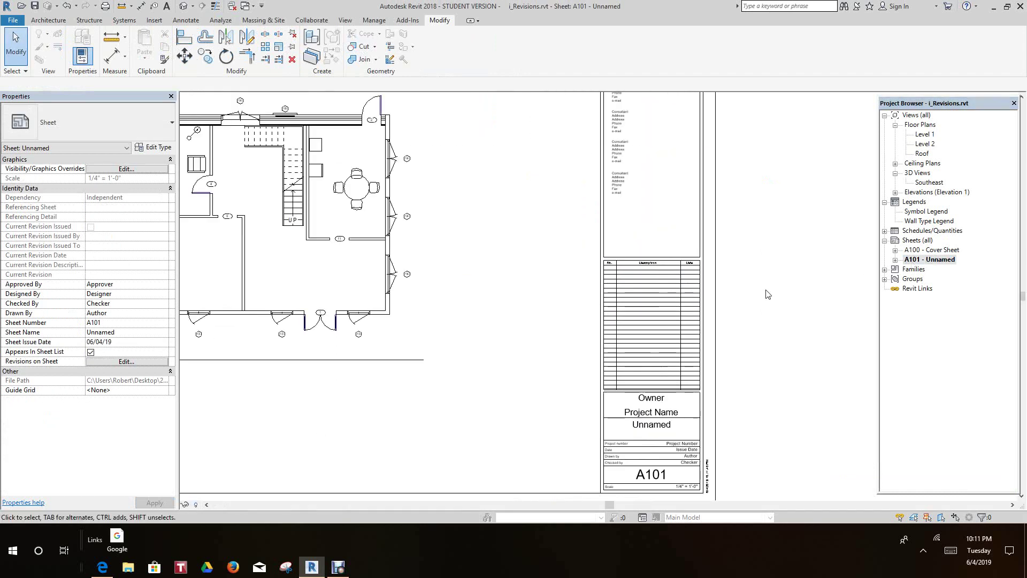
pyautogui.scroll(-2, 786, 315)
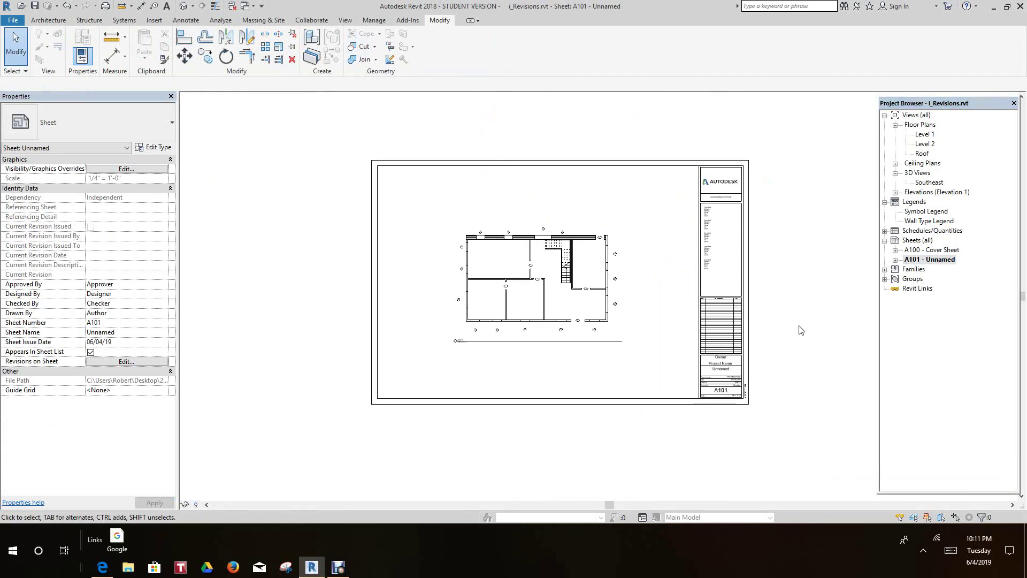
# Step: Switch sheet A101's title block to the D Rev Schedule 22 x 34 Horizontal type
pyautogui.click(751, 272)
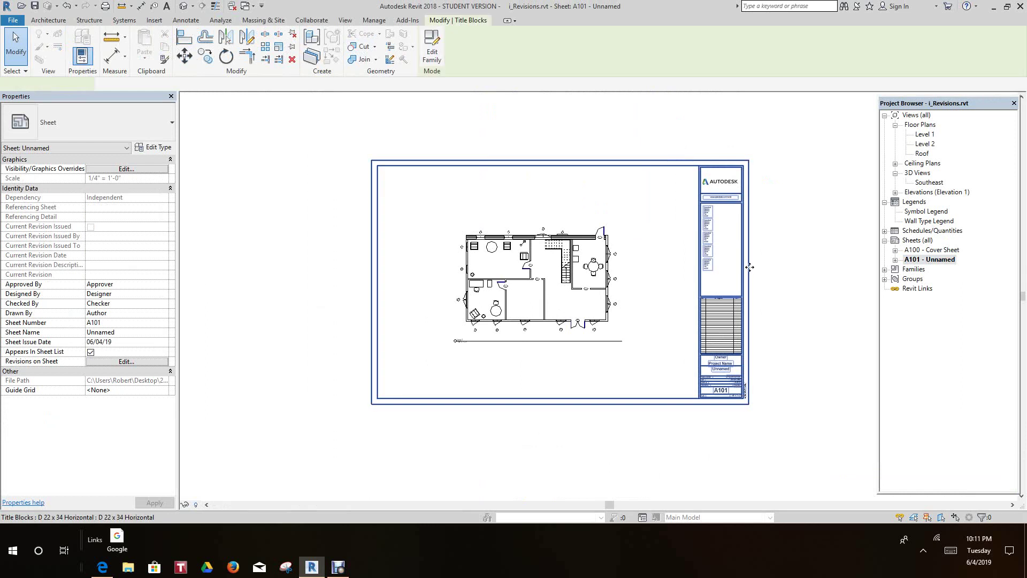
pyautogui.click(171, 123)
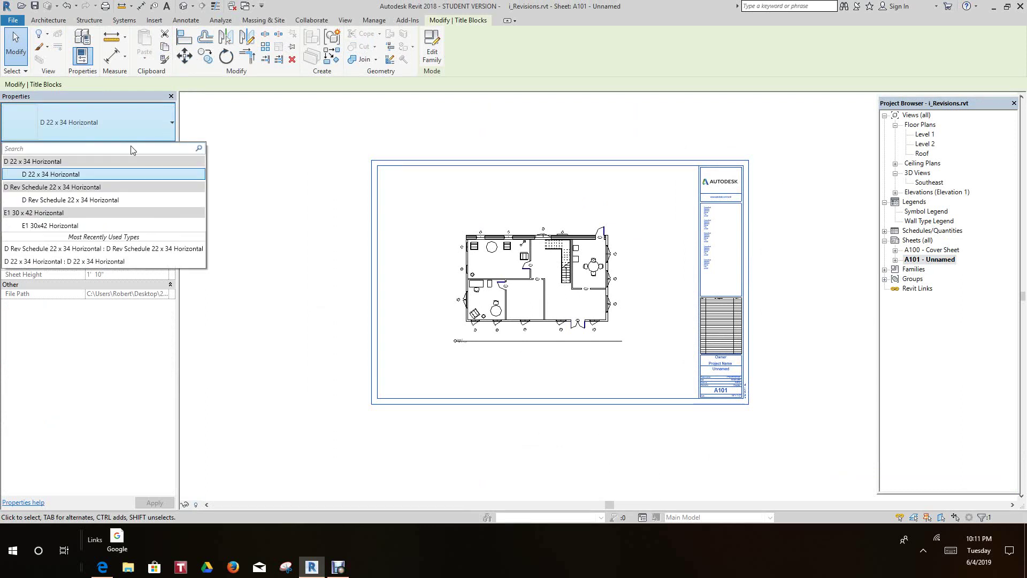
pyautogui.click(82, 201)
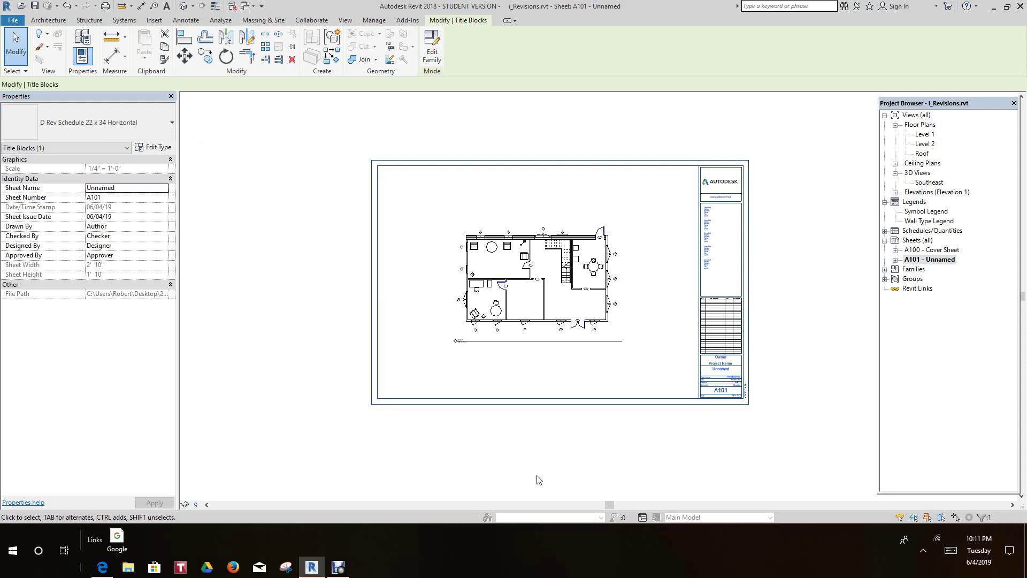
pyautogui.click(784, 383)
pyautogui.scroll(2, 755, 301)
pyautogui.scroll(4, 740, 304)
pyautogui.scroll(-1, 693, 319)
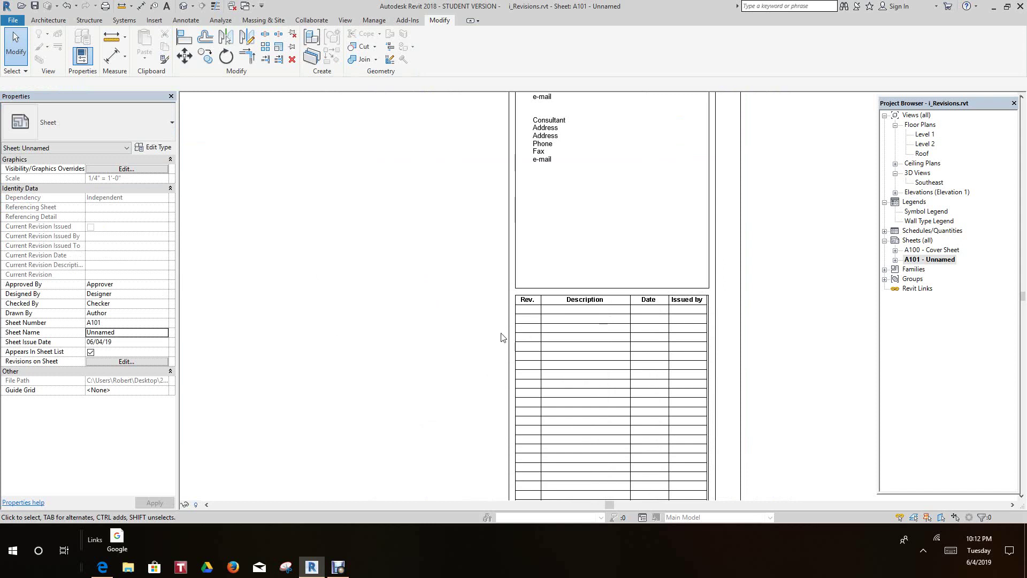
pyautogui.scroll(-6, 534, 335)
pyautogui.moveTo(630, 344); pyautogui.dragTo(607, 316, button='middle')
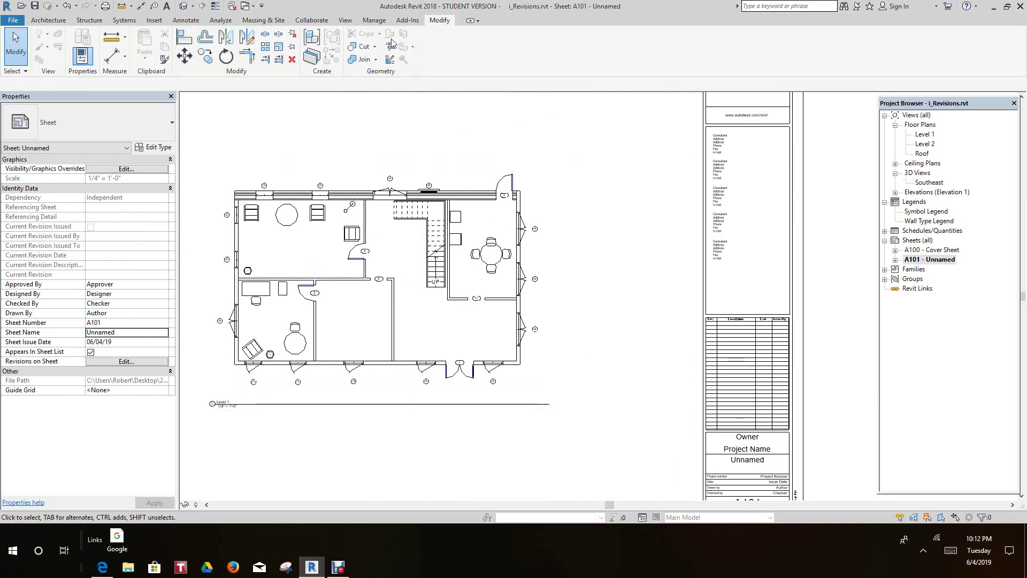
# Step: Draw a rectangular revision cloud by the upper-left room's left wall, on revision A2 (6/5/19)
pyautogui.click(186, 22)
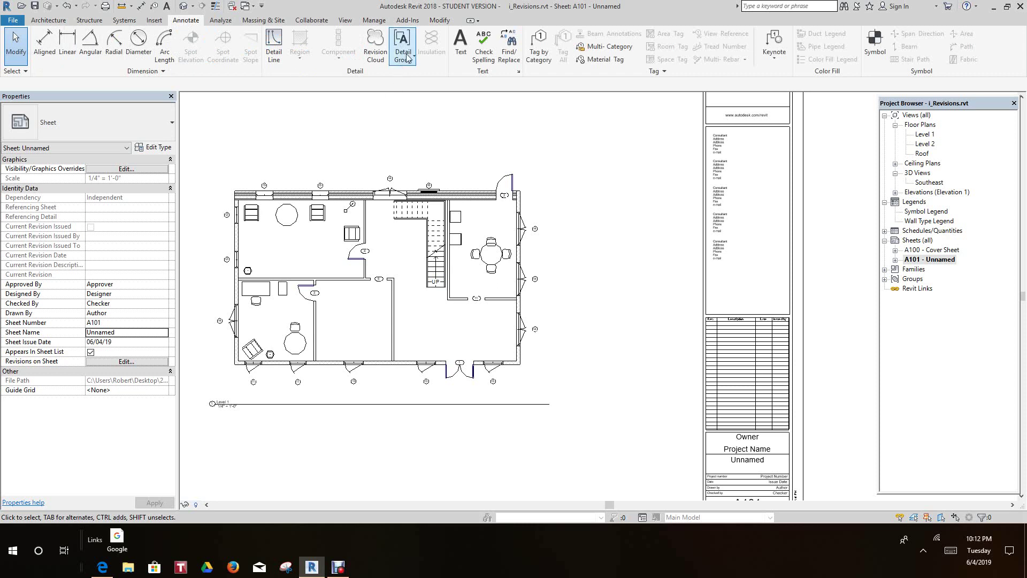
pyautogui.click(374, 48)
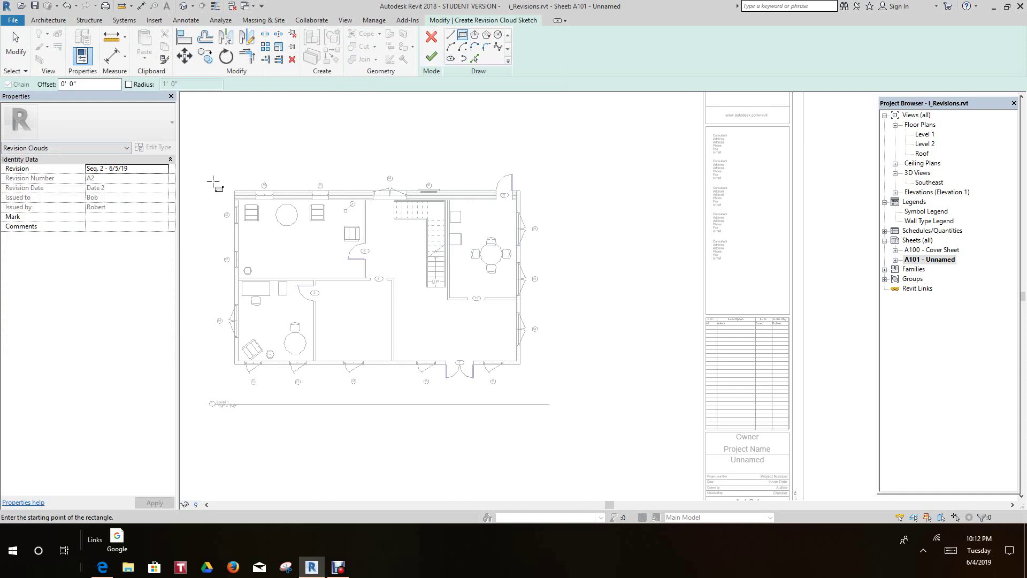
pyautogui.scroll(-1, 235, 202)
pyautogui.scroll(3, 259, 222)
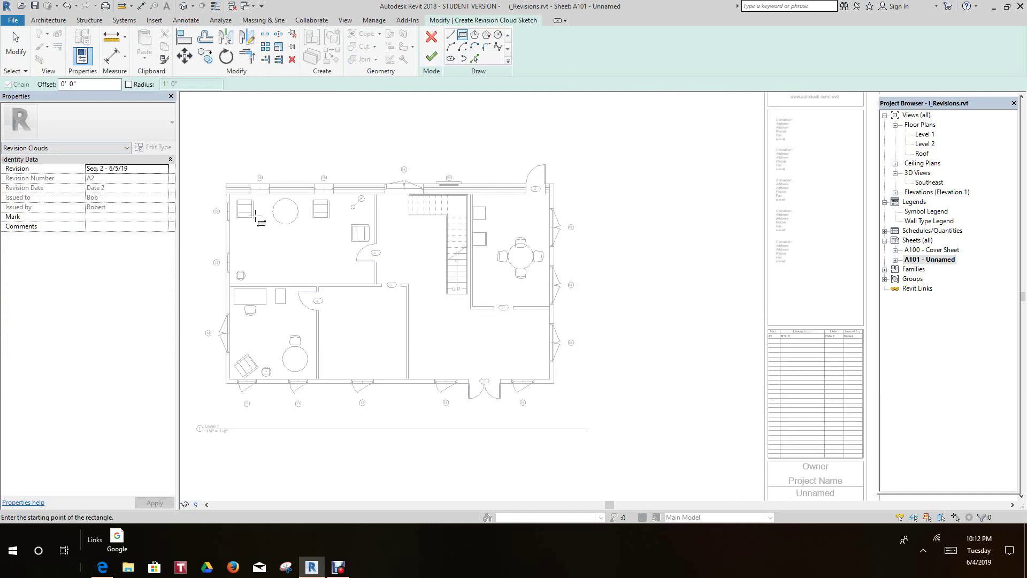
pyautogui.moveTo(309, 241); pyautogui.dragTo(403, 125, button='middle')
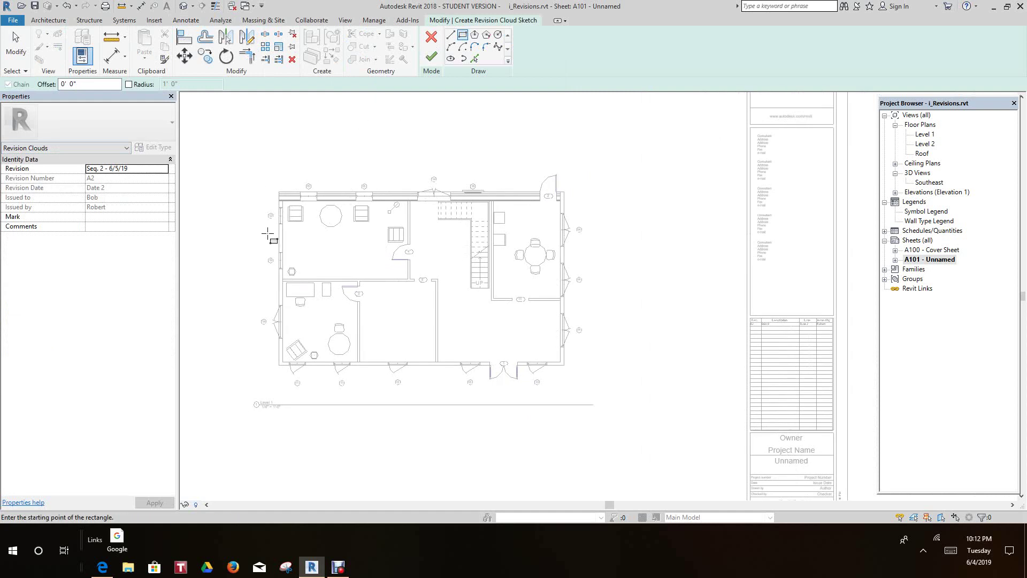
pyautogui.click(267, 278)
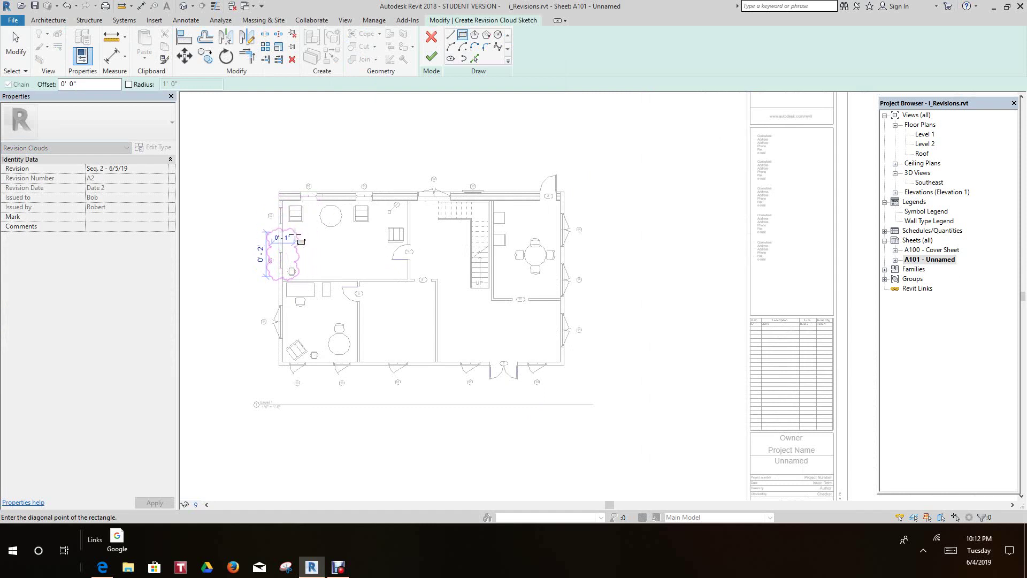
pyautogui.click(299, 228)
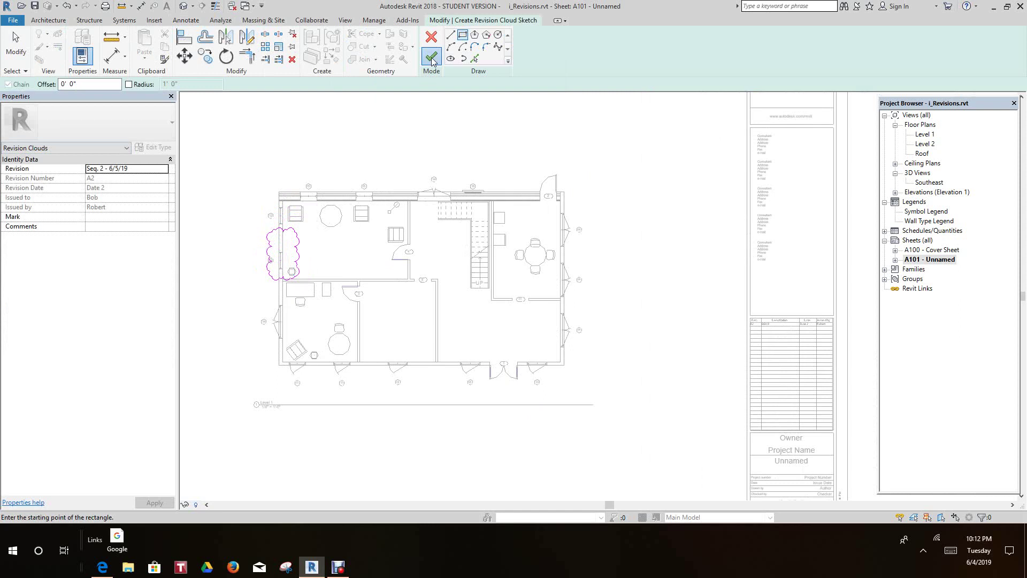
pyautogui.click(431, 57)
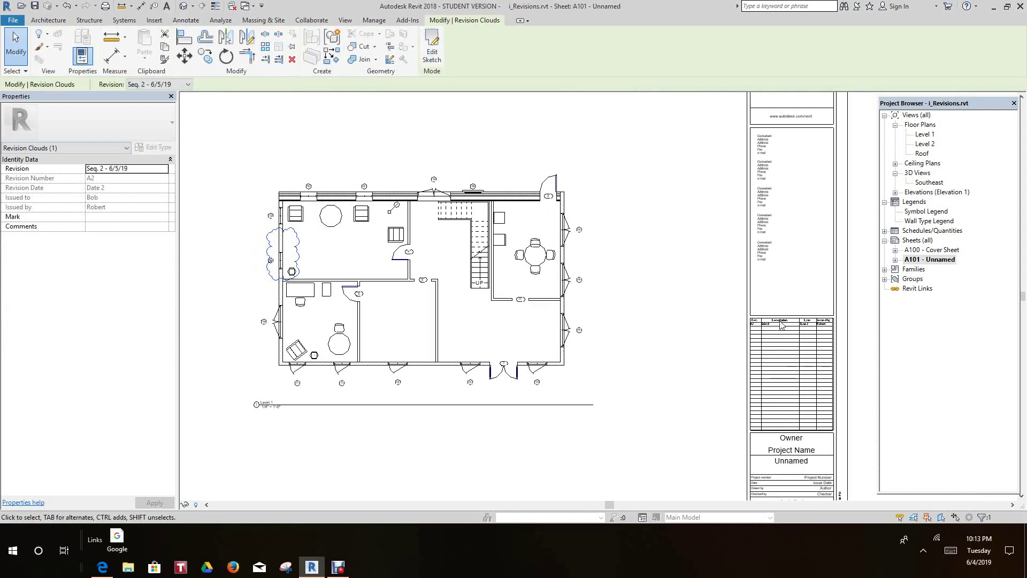
pyautogui.scroll(5, 777, 335)
pyautogui.scroll(2, 752, 333)
pyautogui.scroll(-2, 749, 332)
pyautogui.moveTo(750, 332); pyautogui.dragTo(545, 343, button='middle')
pyautogui.scroll(3, 761, 324)
pyautogui.scroll(-5, 761, 324)
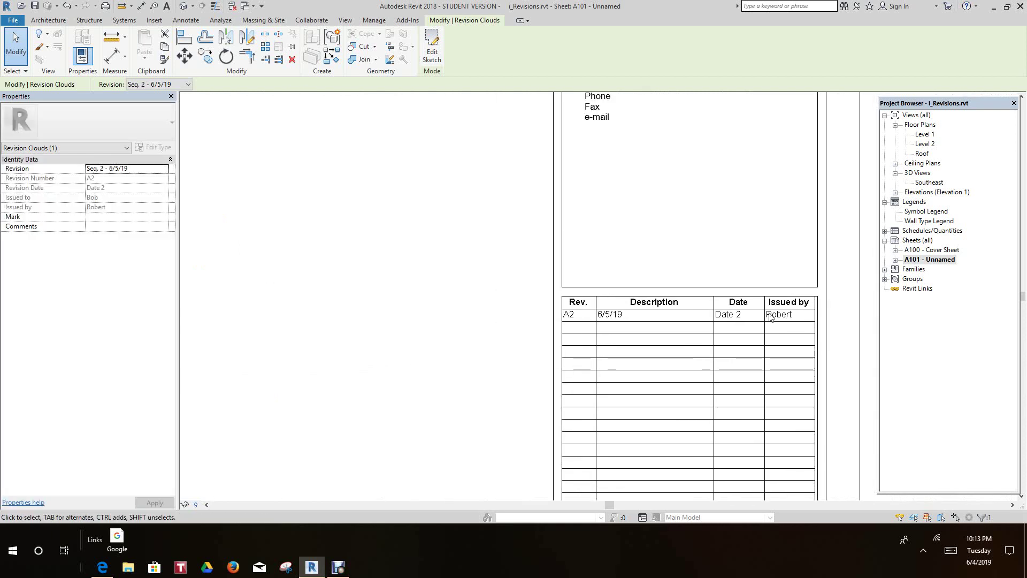
pyautogui.scroll(-1, 470, 297)
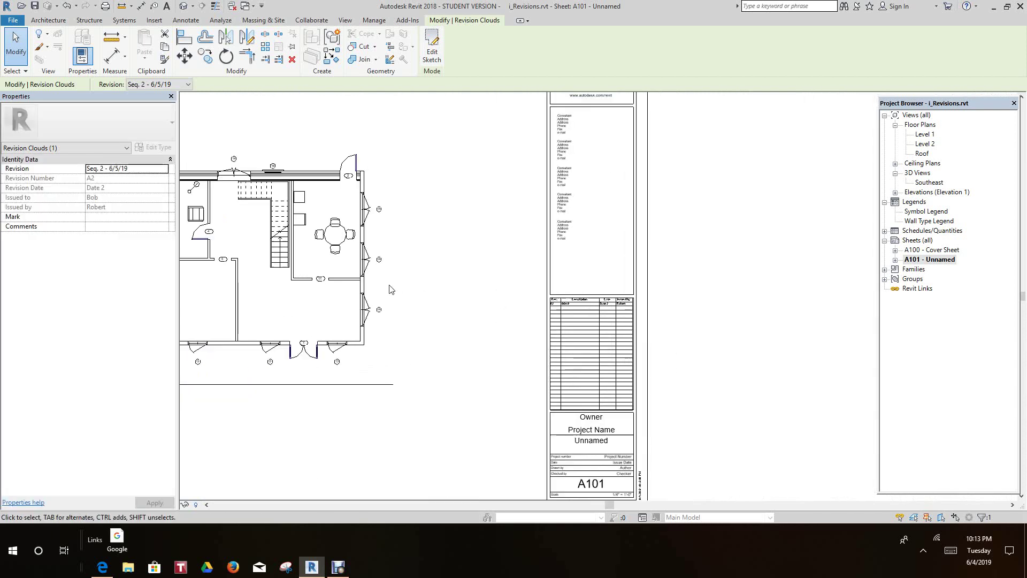
pyautogui.scroll(-4, 403, 295)
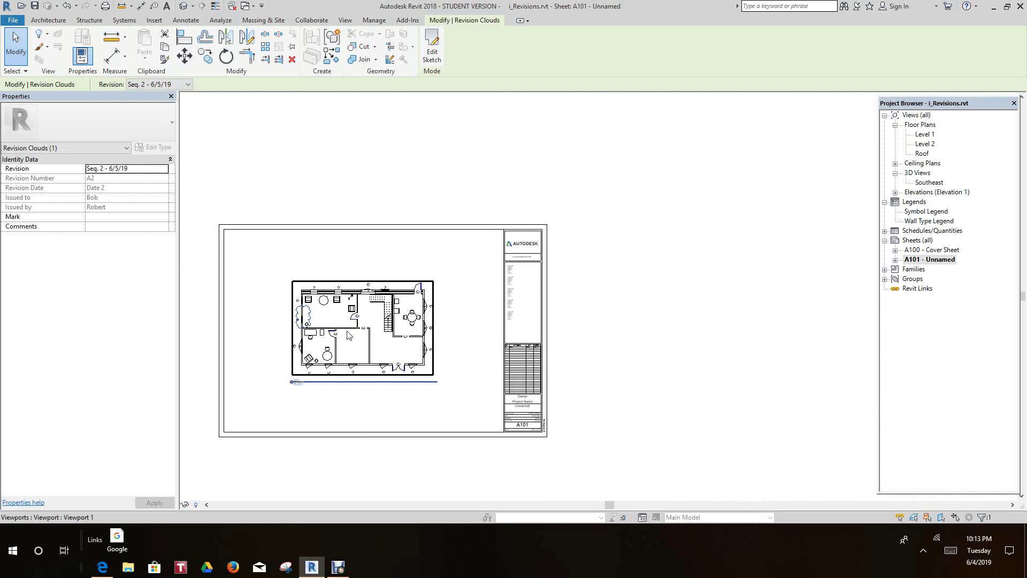
pyautogui.scroll(1, 346, 333)
pyautogui.scroll(1, 419, 342)
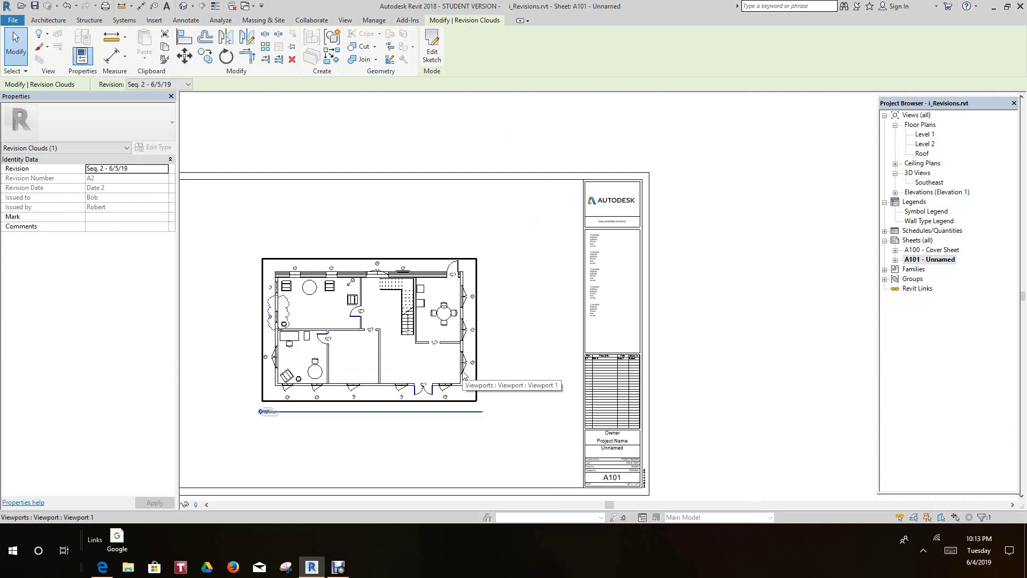
pyautogui.scroll(3, 390, 357)
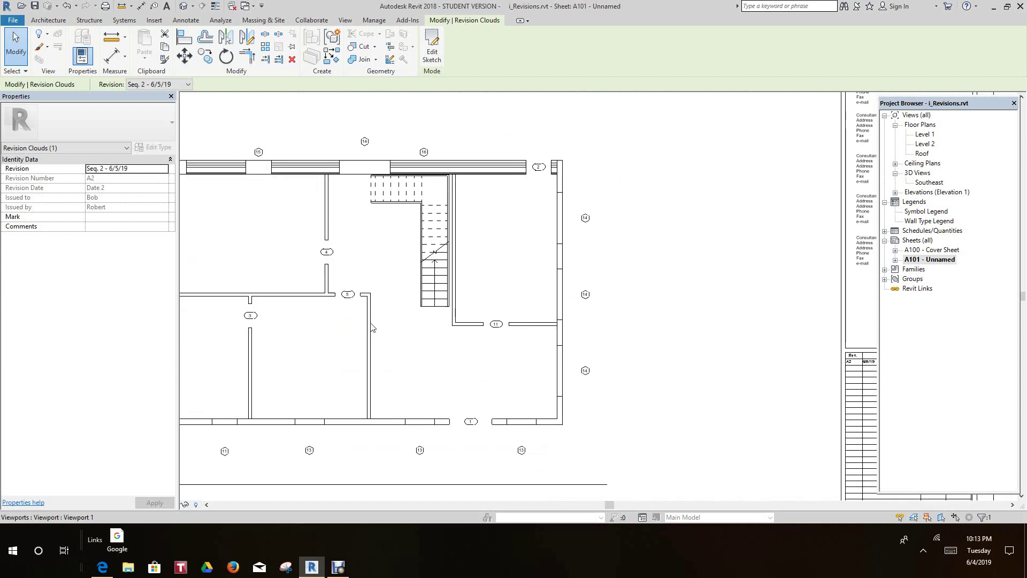
# Step: Draw a rectangular revision cloud beside the stair wall, initially on Seq. 2 - 6/5/19
pyautogui.click(186, 20)
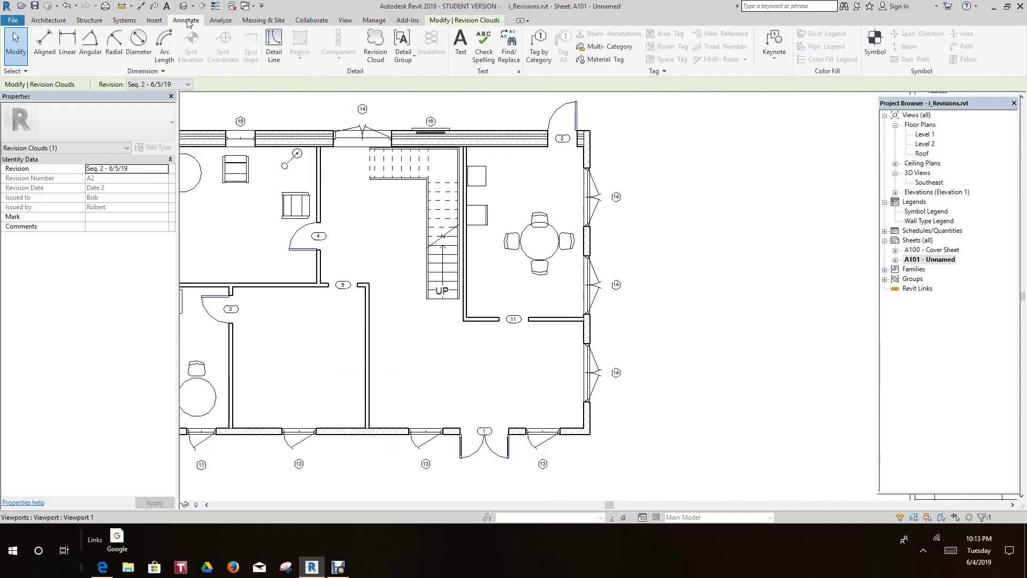
pyautogui.click(375, 42)
pyautogui.click(355, 378)
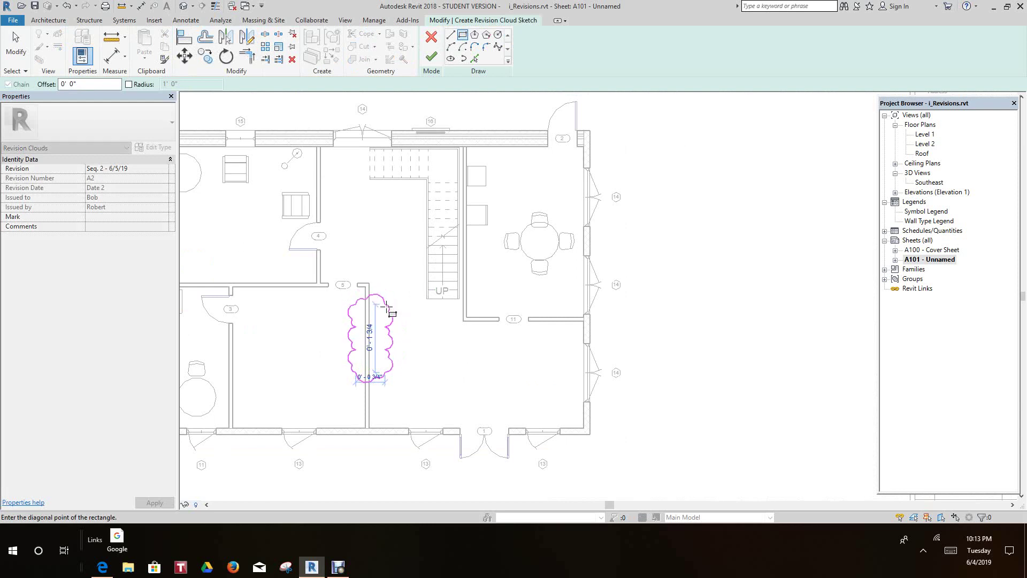
pyautogui.click(387, 307)
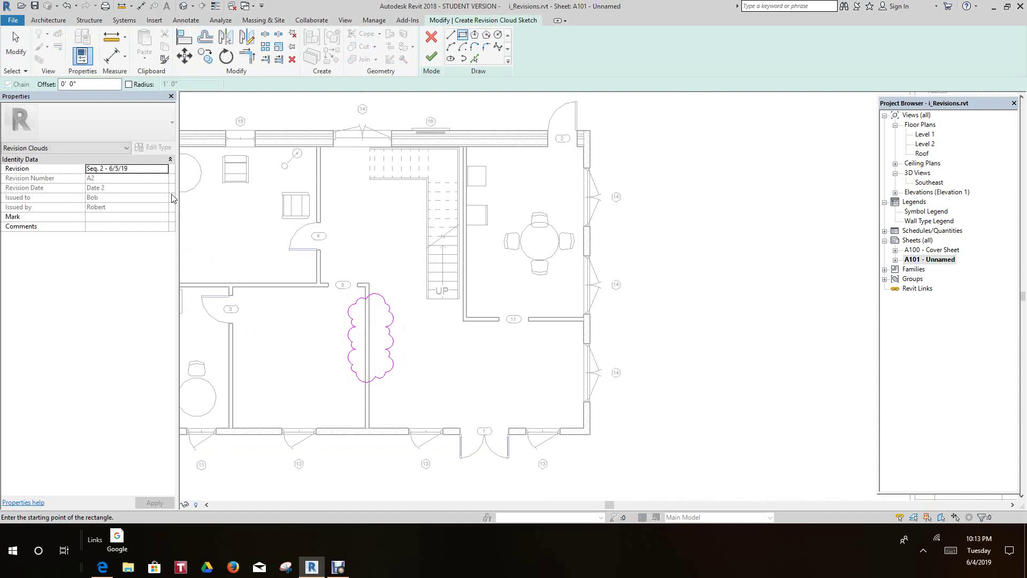
pyautogui.click(164, 169)
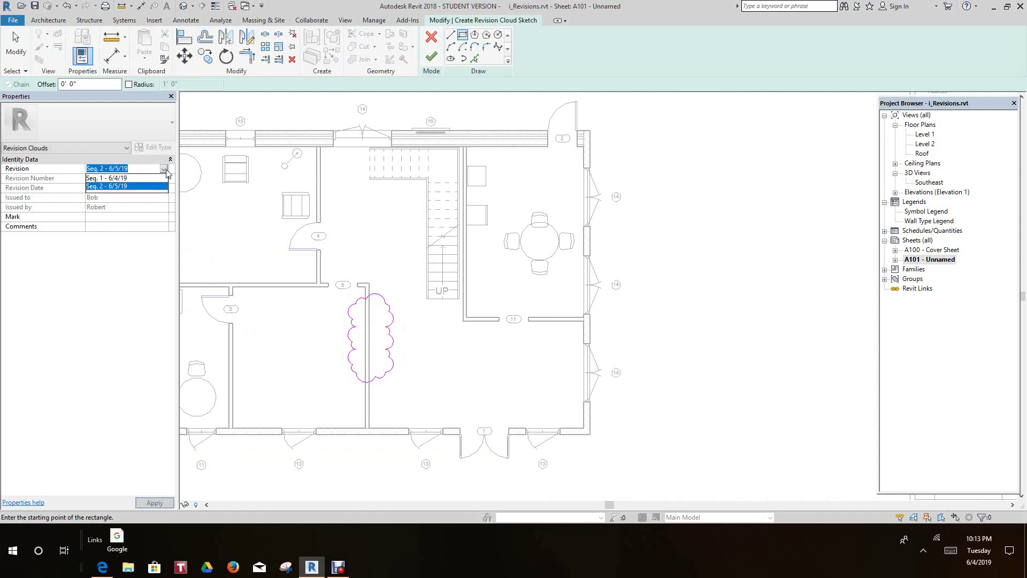
pyautogui.click(124, 186)
pyautogui.click(437, 64)
# Step: Reassign the new cloud's Revision to Seq. 1 - 6/4/19
pyautogui.scroll(-4, 383, 230)
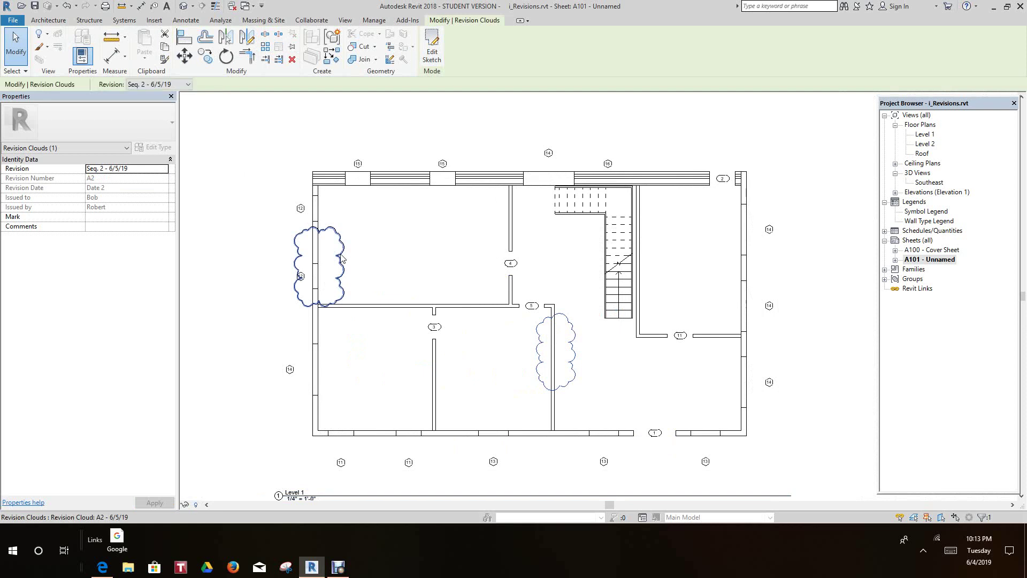
pyautogui.click(164, 169)
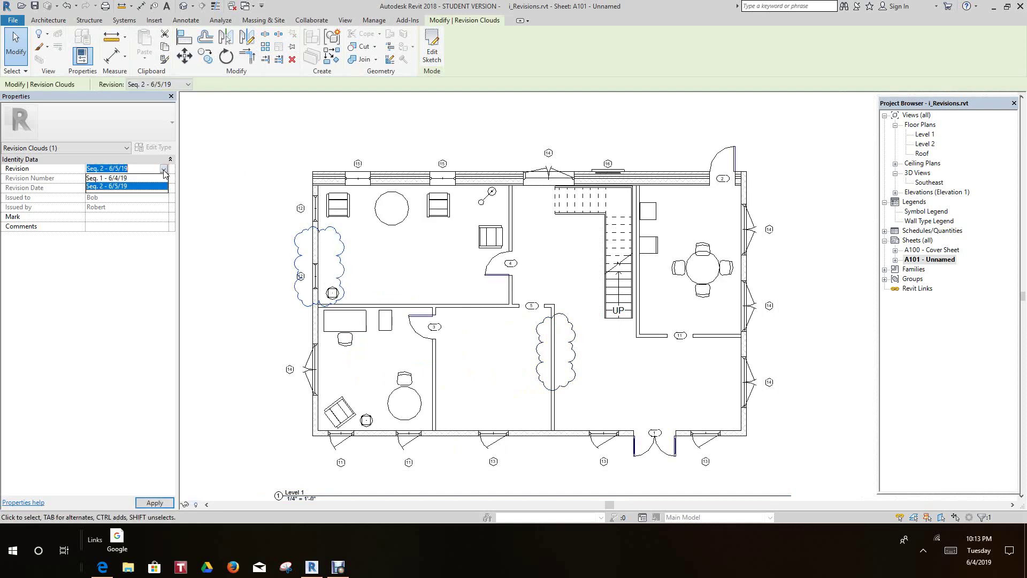
pyautogui.click(124, 178)
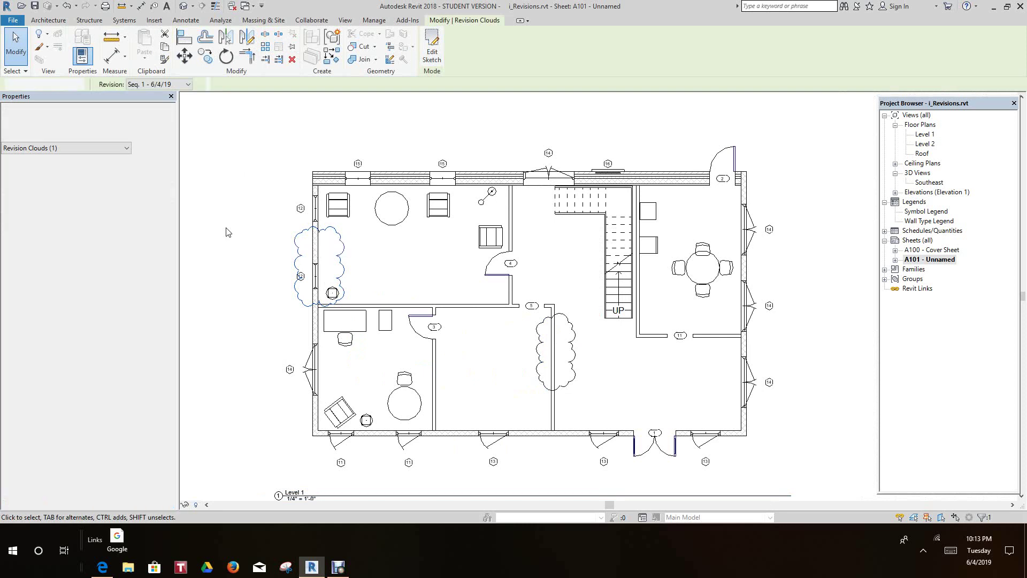
pyautogui.click(226, 231)
pyautogui.scroll(-3, 396, 289)
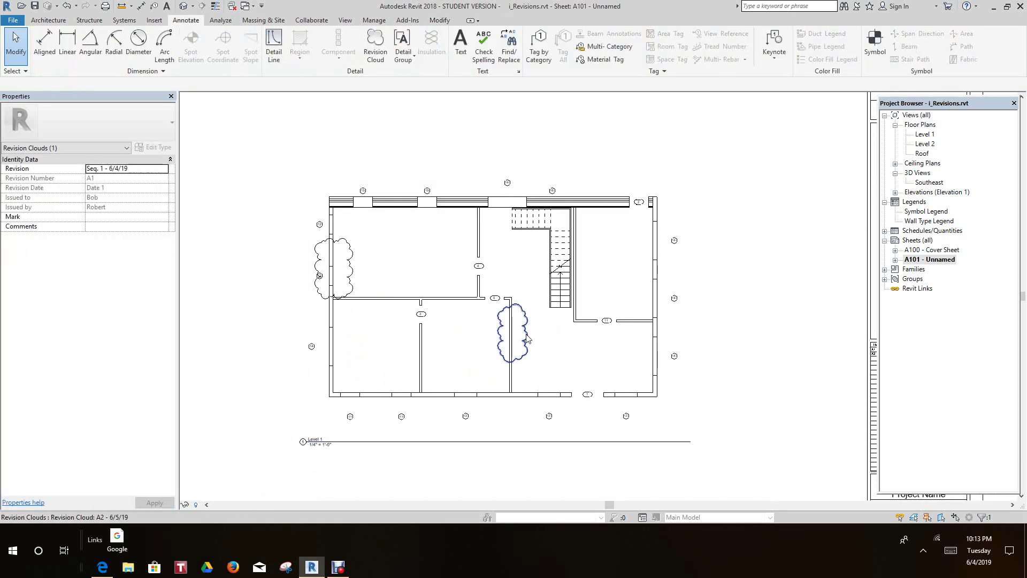
# Step: Draw a rectangular revision cloud around the front entrance doors on revision Seq. 2 - 6/5/19
pyautogui.scroll(2, 527, 336)
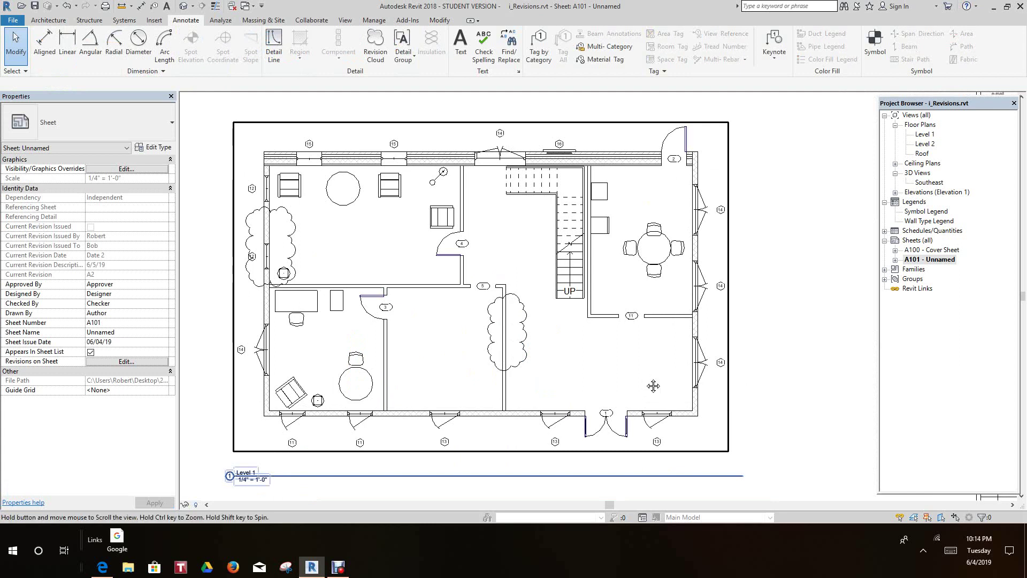
pyautogui.scroll(2, 636, 353)
pyautogui.scroll(-2, 401, 126)
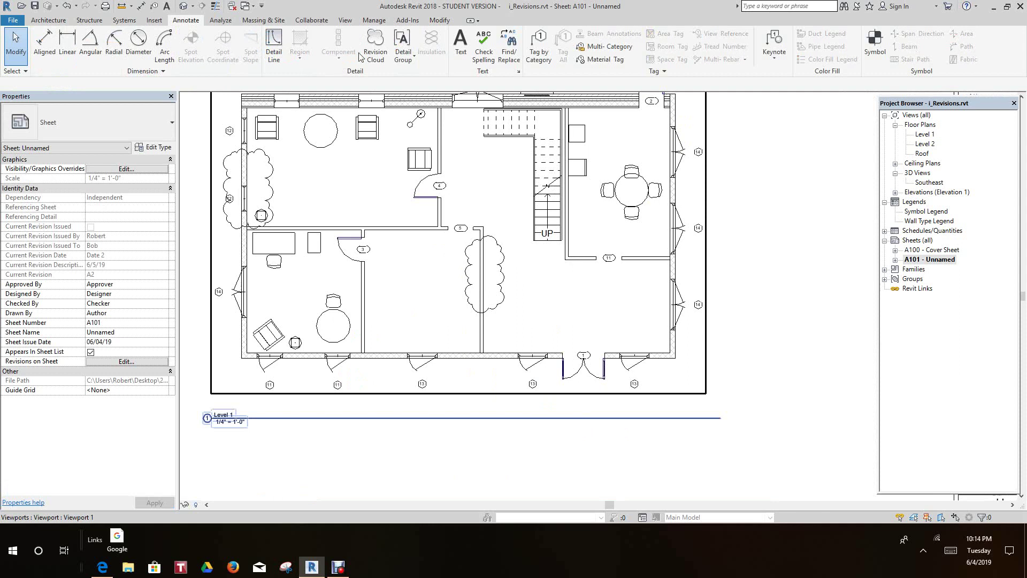
pyautogui.click(376, 44)
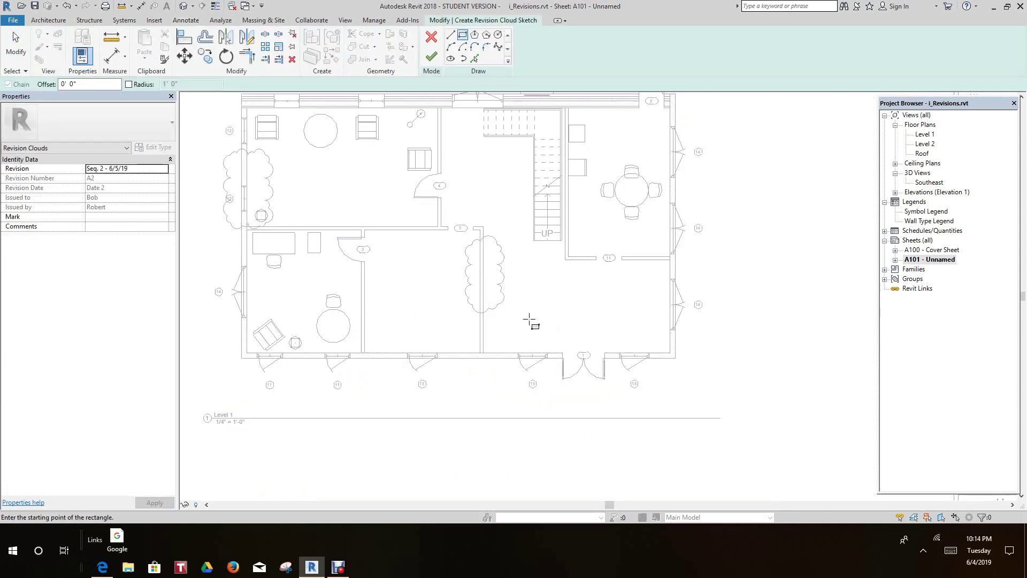
pyautogui.click(550, 339)
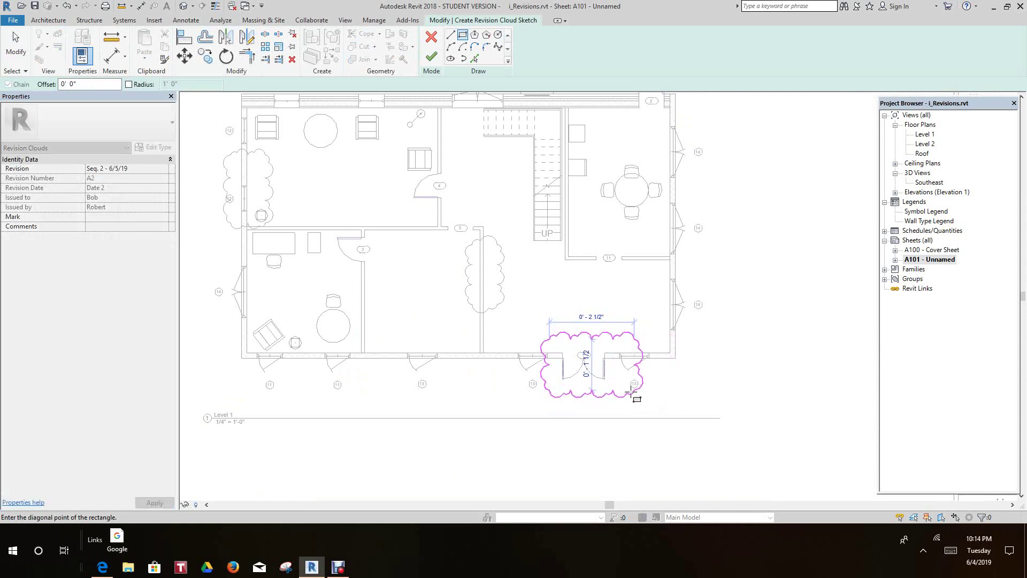
pyautogui.click(632, 395)
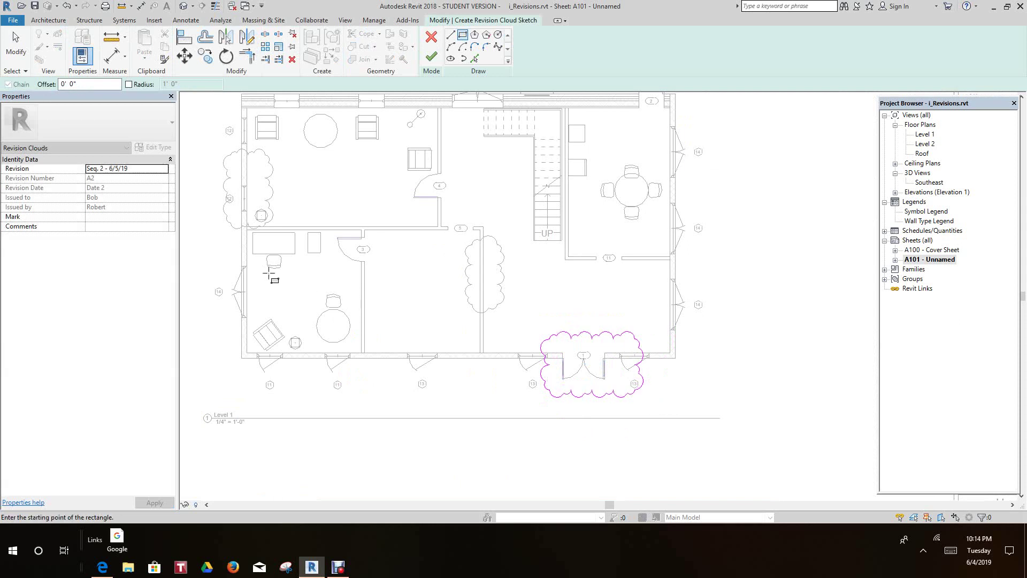
pyautogui.scroll(-1, 272, 278)
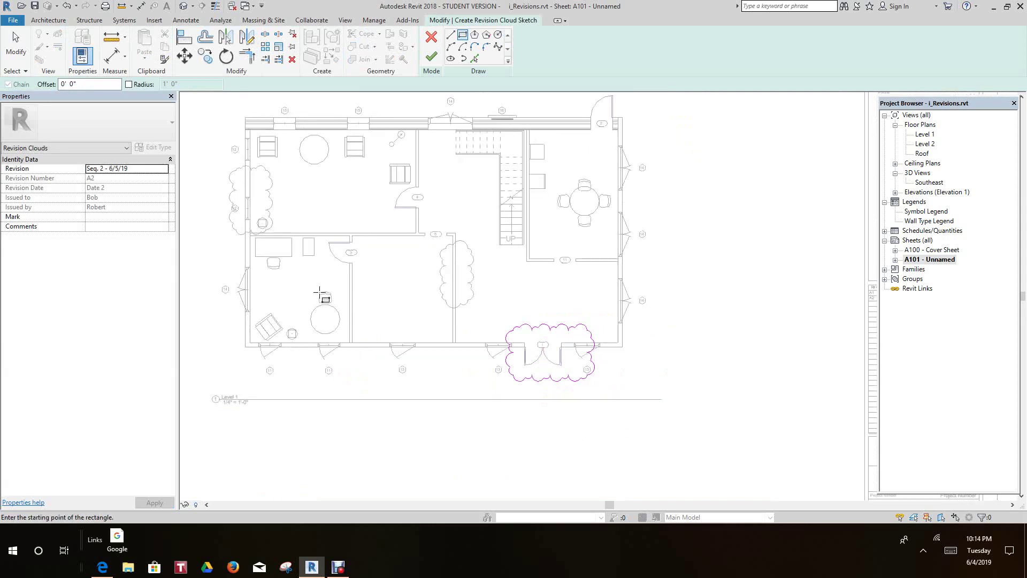
pyautogui.click(431, 57)
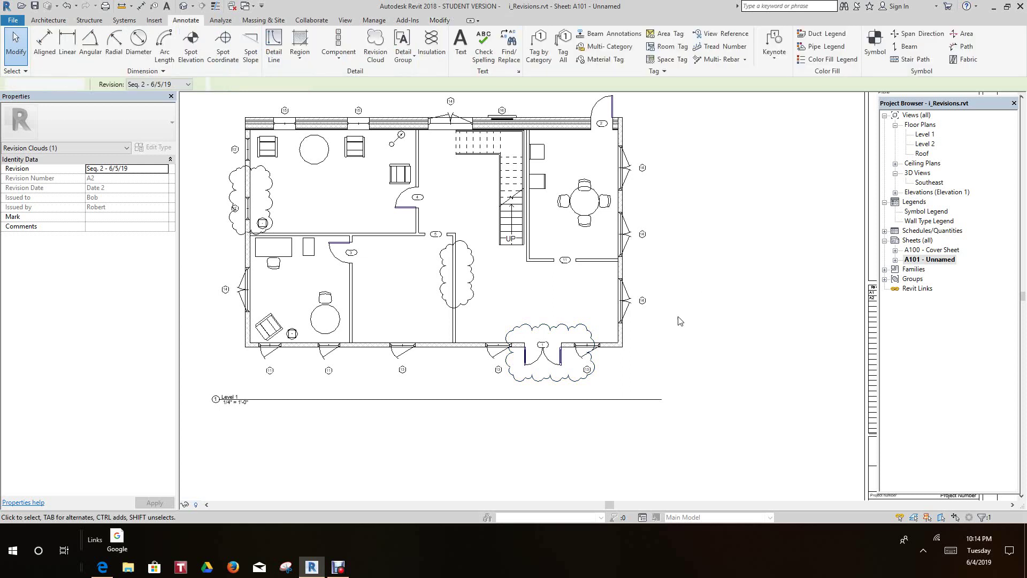
pyautogui.scroll(-1, 663, 348)
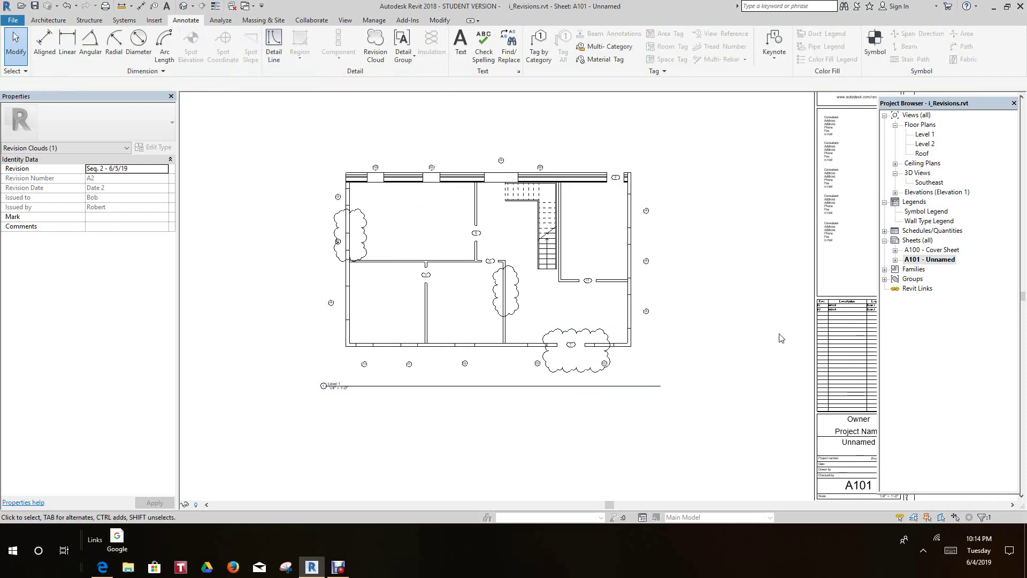
pyautogui.press('Escape')
pyautogui.scroll(-2, 826, 331)
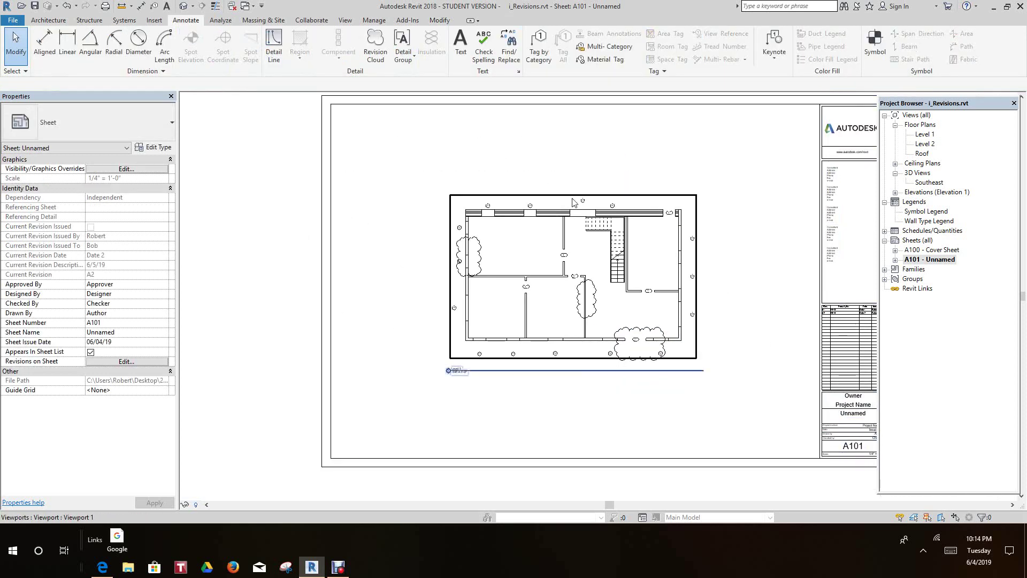
pyautogui.scroll(2, 620, 263)
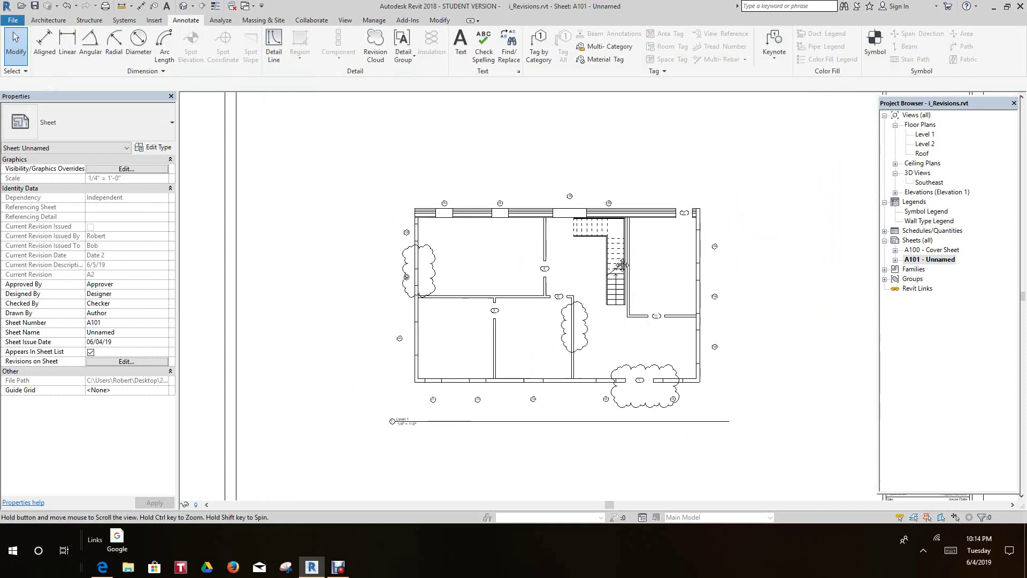
pyautogui.moveTo(623, 265); pyautogui.dragTo(588, 249, button='middle')
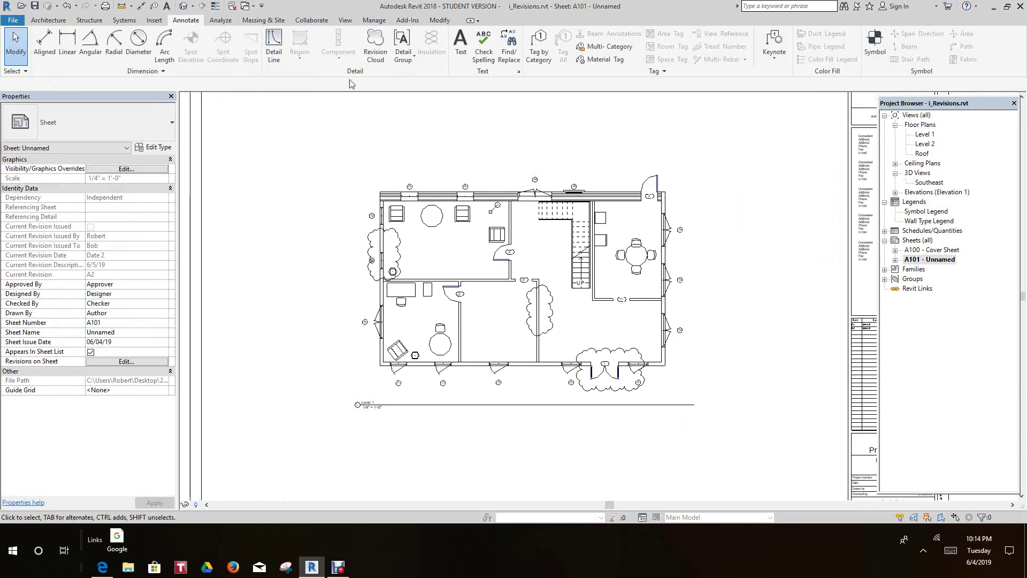
# Step: Add a third revision, A3, in Sheet Issues/Revisions and replace its default description text
pyautogui.click(345, 20)
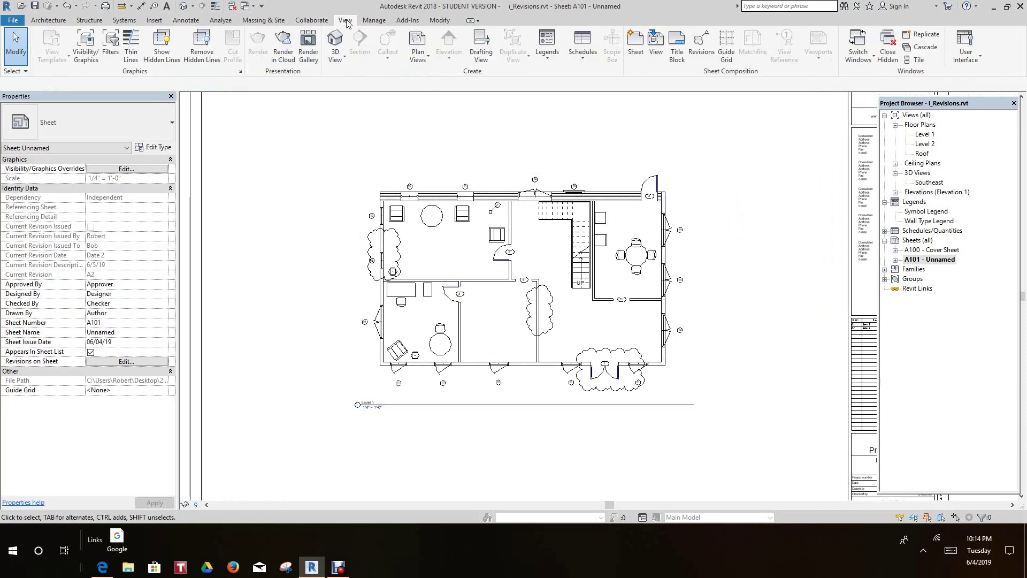
pyautogui.click(703, 49)
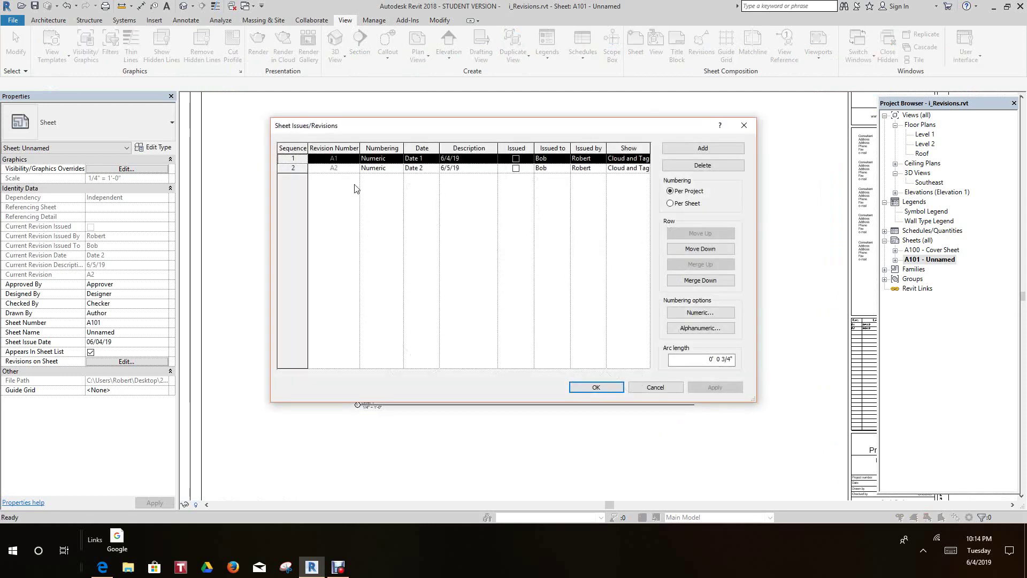
pyautogui.click(710, 151)
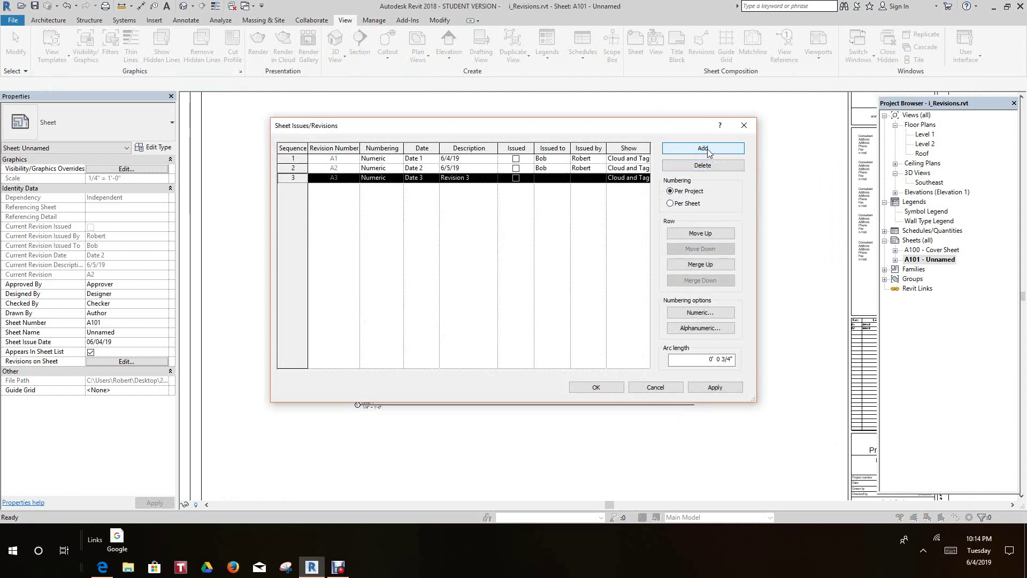
pyautogui.click(482, 179)
pyautogui.click(482, 178)
pyautogui.moveTo(470, 179); pyautogui.dragTo(442, 185)
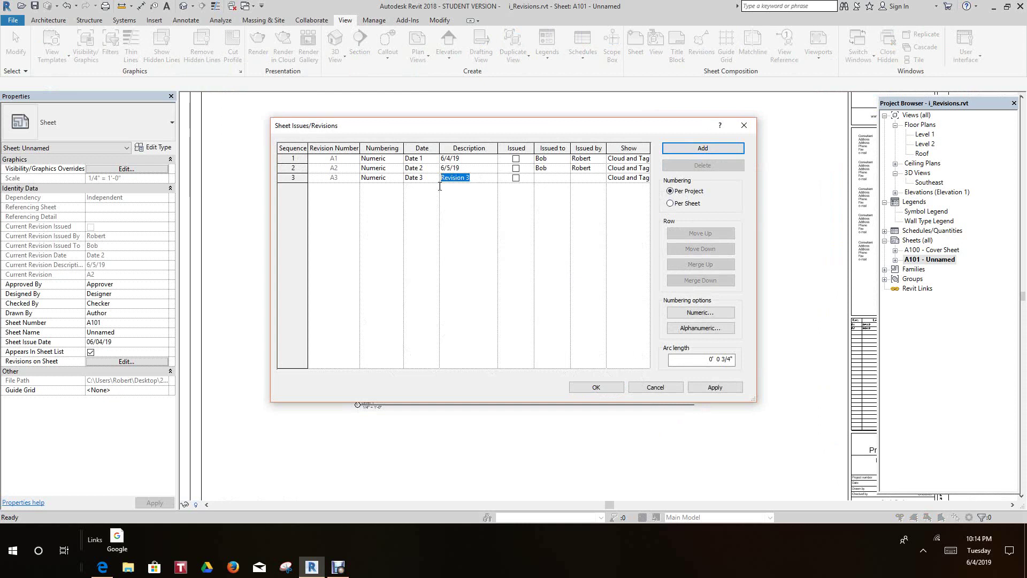
pyautogui.write('6/6/19')
pyautogui.click(552, 178)
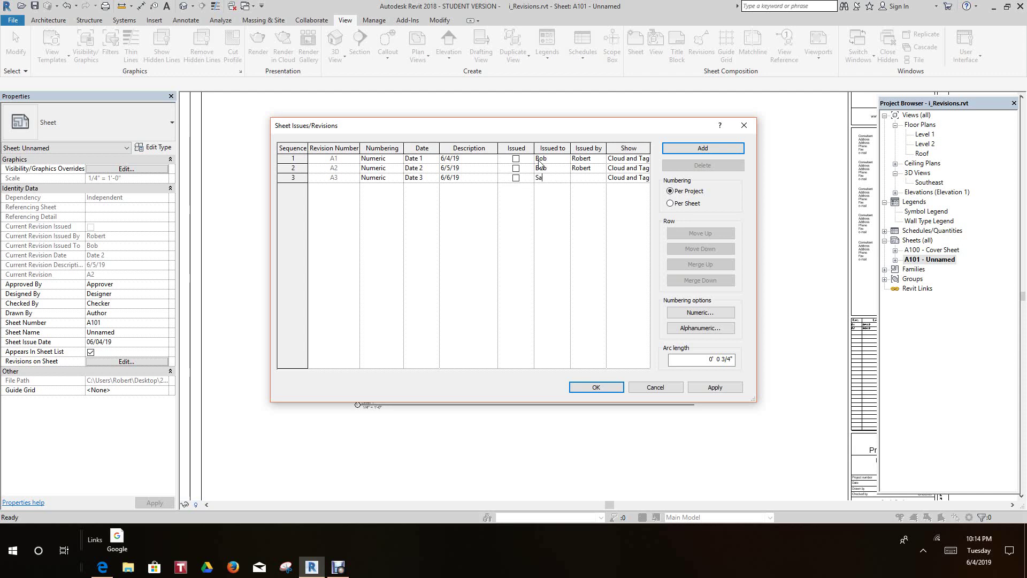
# Step: Fill in revision A3's Issued by entry, then apply and confirm the revisions table
pyautogui.click(586, 180)
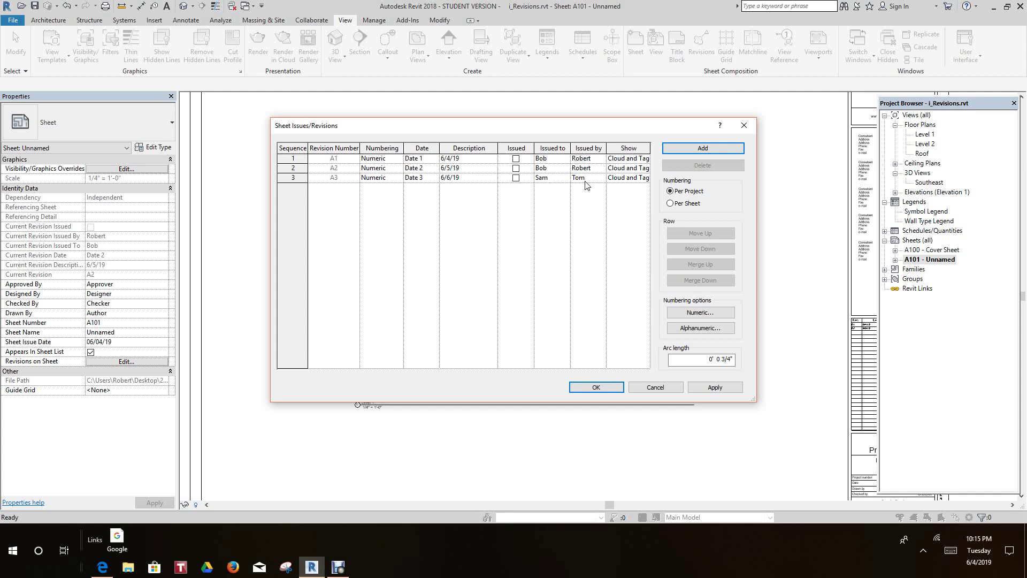
pyautogui.click(716, 387)
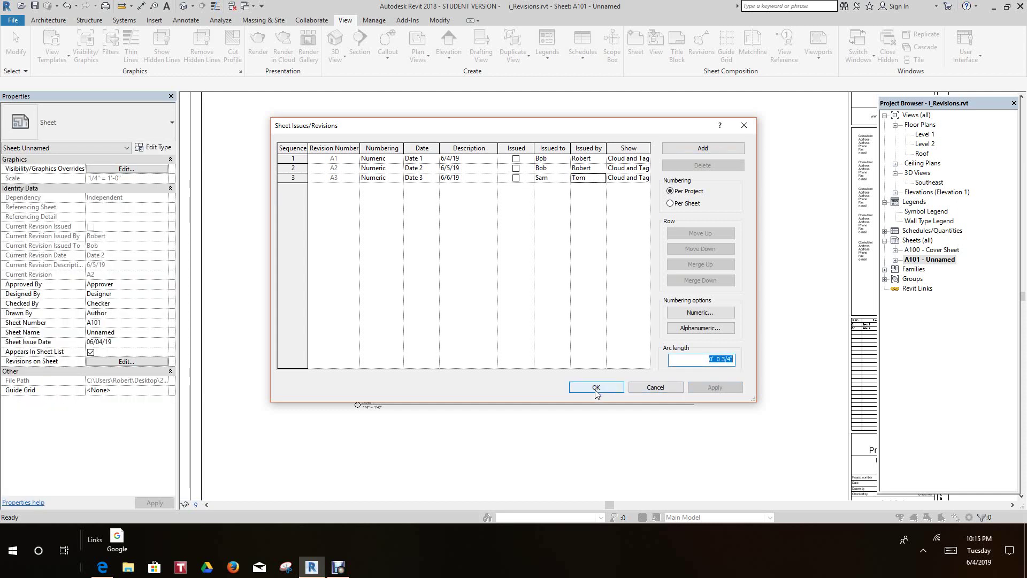
pyautogui.click(596, 387)
pyautogui.scroll(3, 601, 312)
# Step: Set the lower-entrance revision cloud's Revision property to Seq. 3 – 6/6/19, then deselect it
pyautogui.click(572, 350)
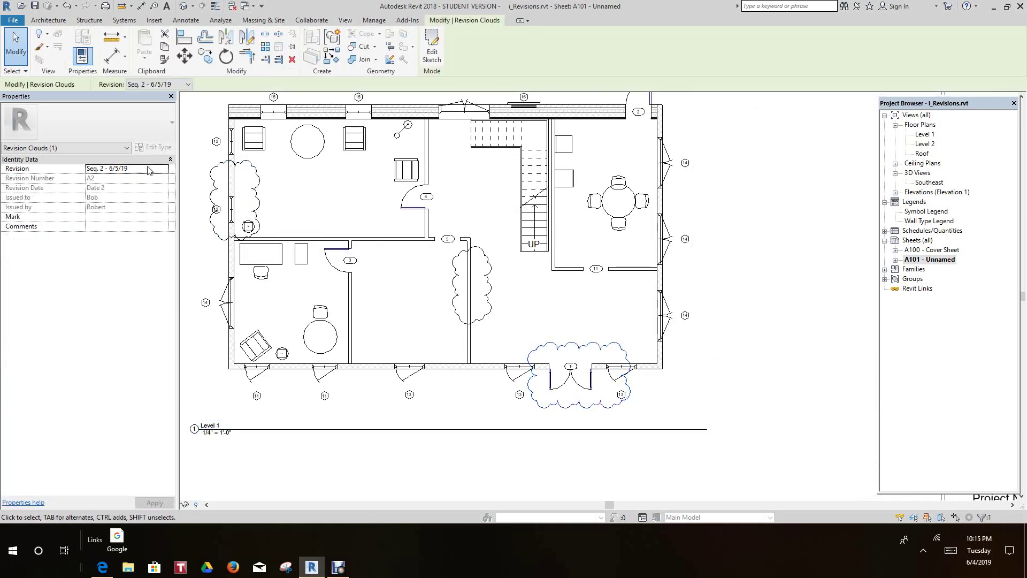
pyautogui.click(163, 170)
pyautogui.click(163, 170)
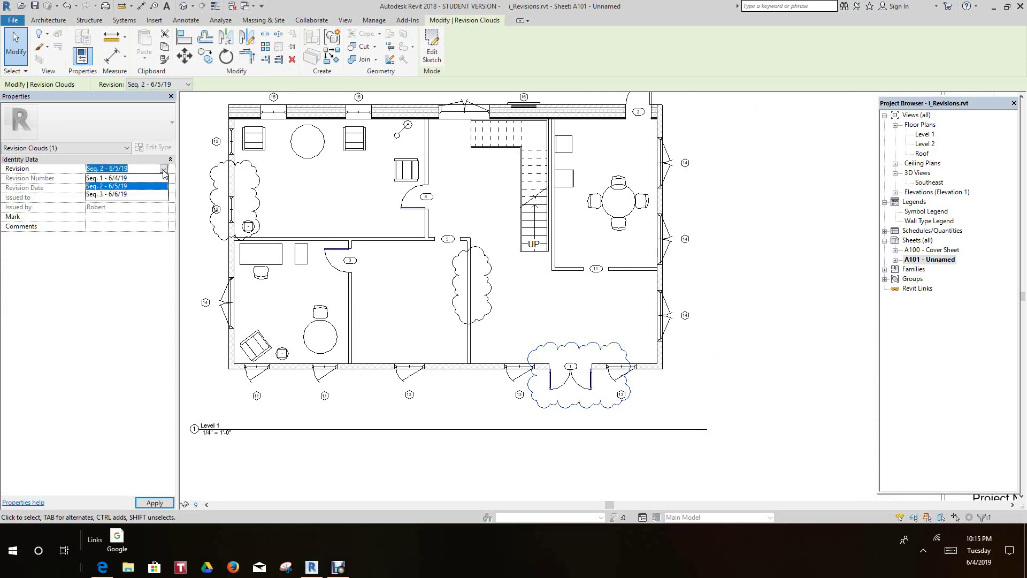
pyautogui.click(126, 194)
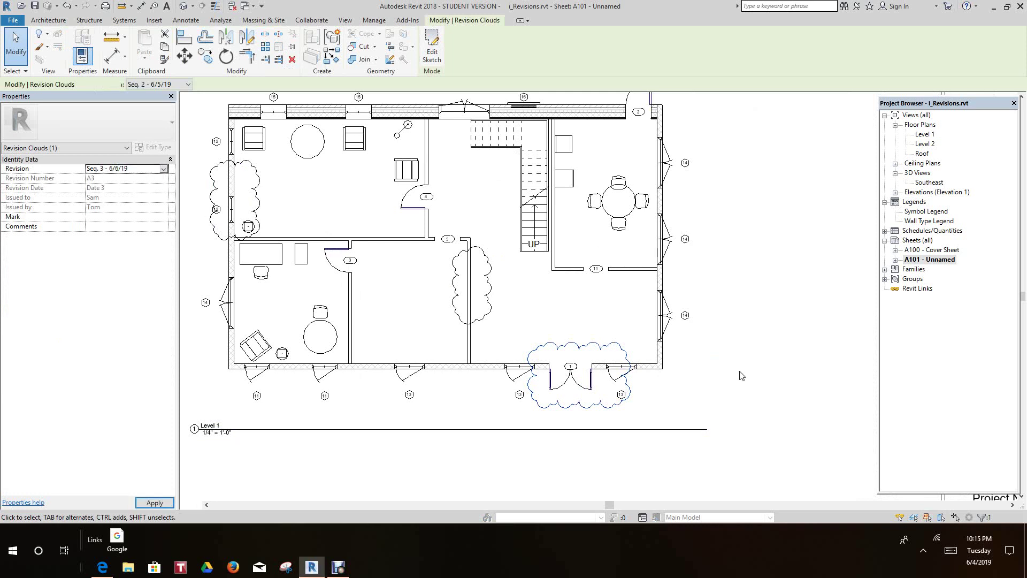
pyautogui.click(742, 377)
pyautogui.scroll(-3, 743, 372)
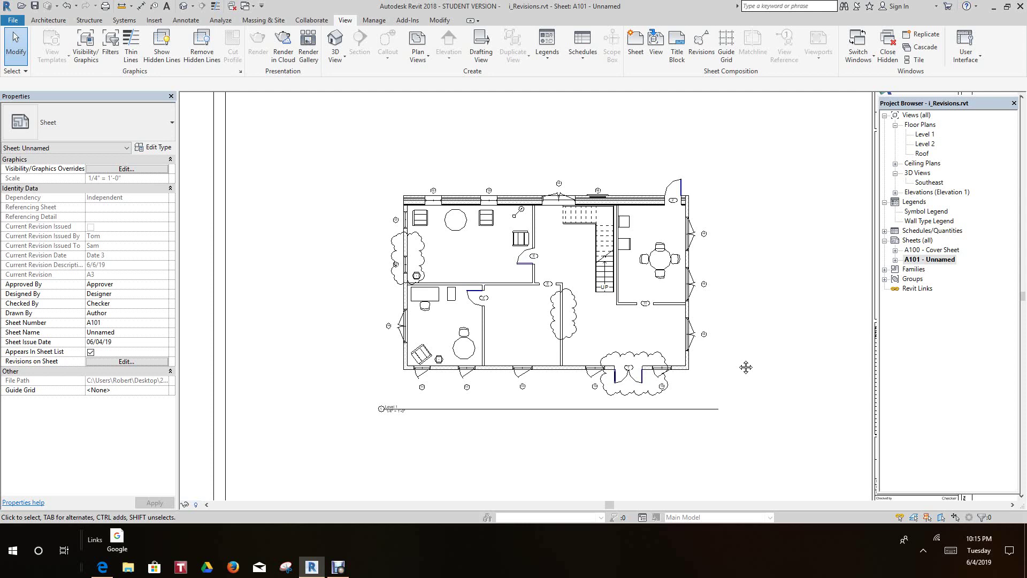
pyautogui.press('z')
pyautogui.press('f')
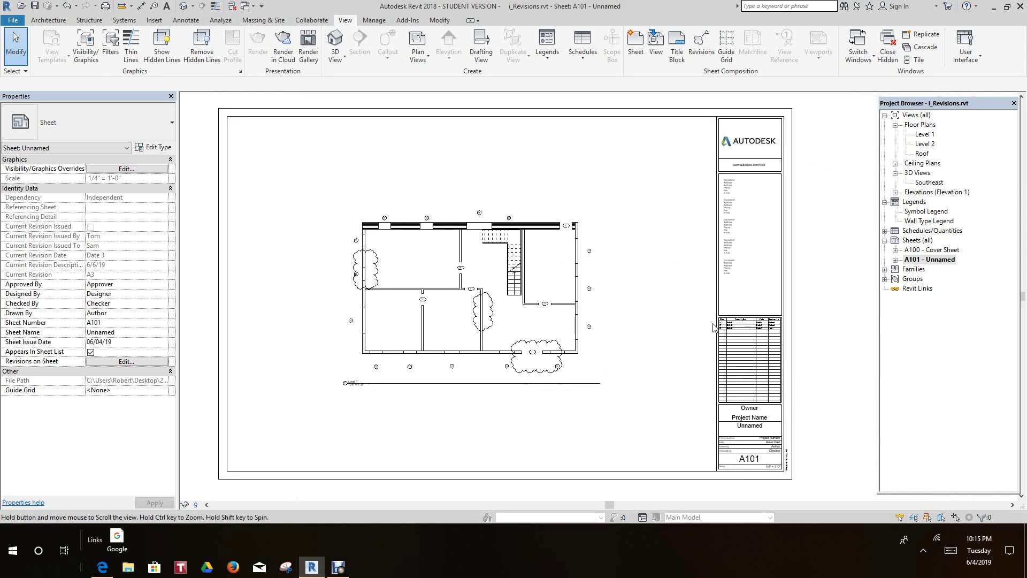
pyautogui.scroll(8, 738, 346)
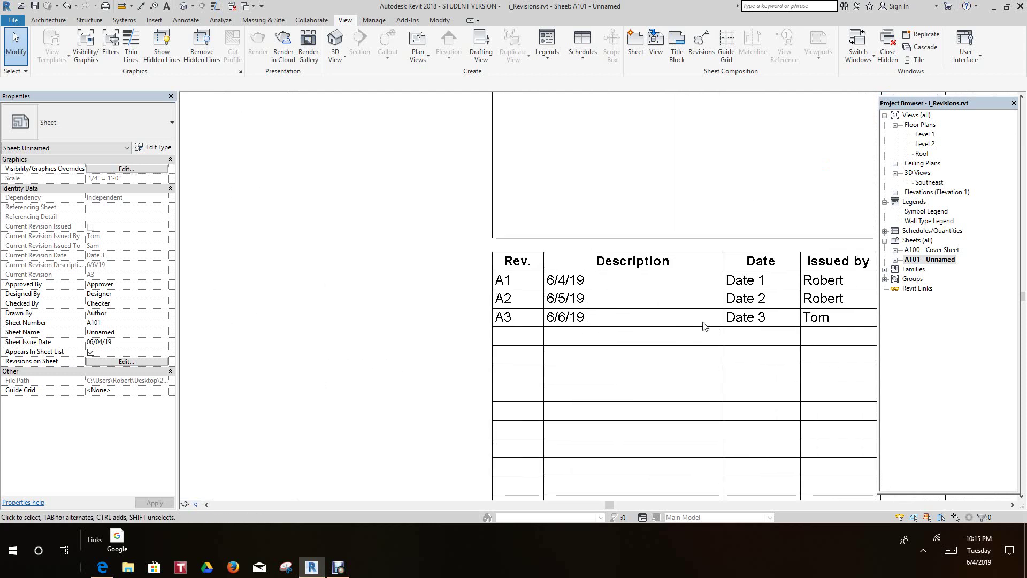
pyautogui.scroll(-4, 633, 303)
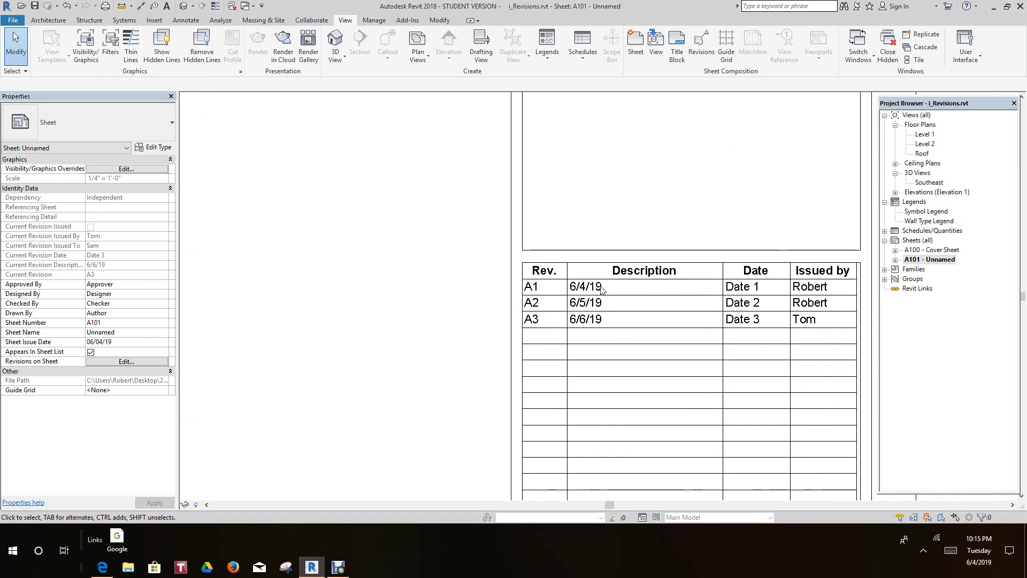
pyautogui.scroll(-5, 602, 296)
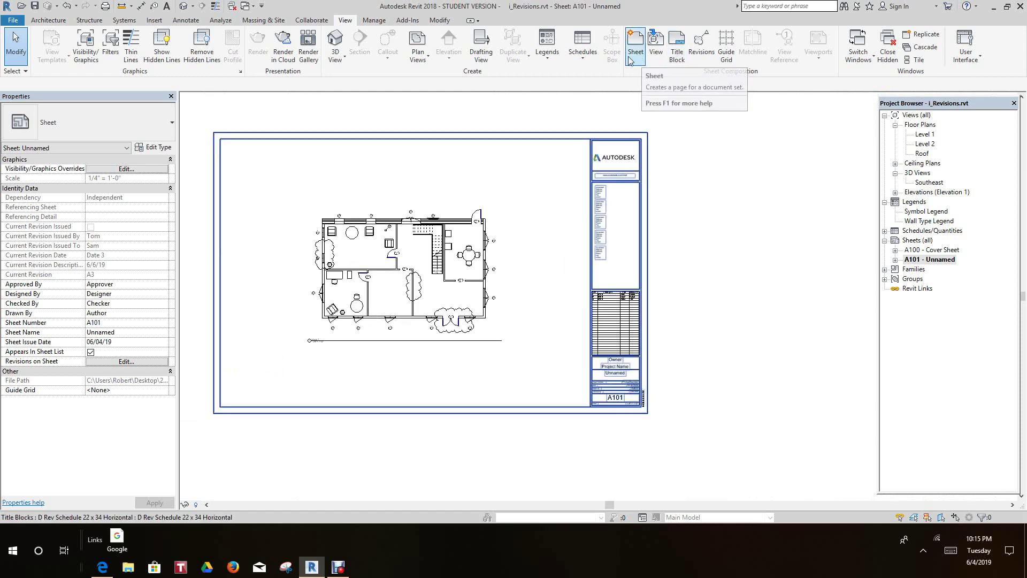
pyautogui.moveTo(591, 107); pyautogui.dragTo(621, 128, button='middle')
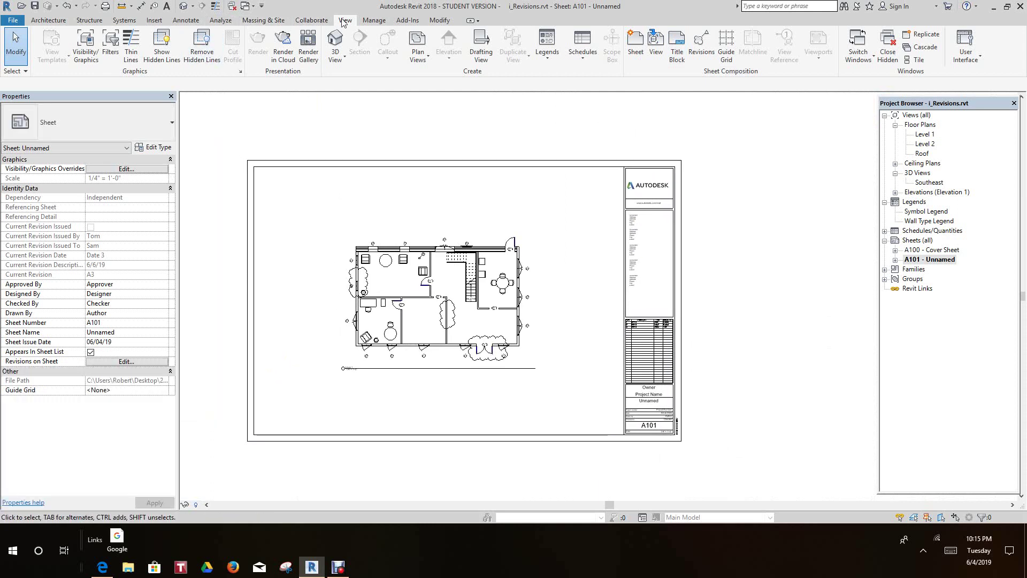
# Step: Give revision A1 the date 6/4/19 and the description Wall Changes
pyautogui.click(695, 54)
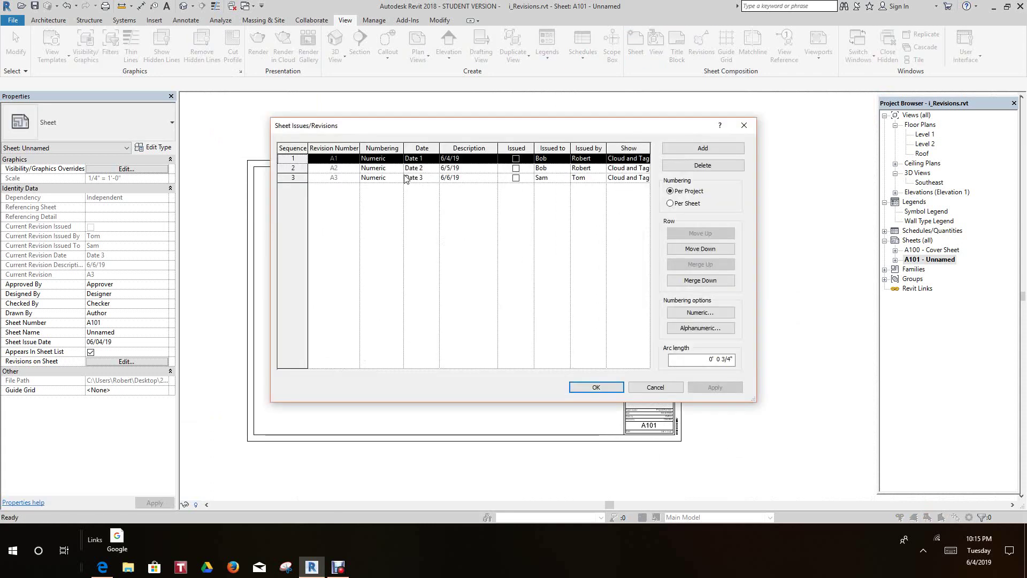
pyautogui.click(459, 159)
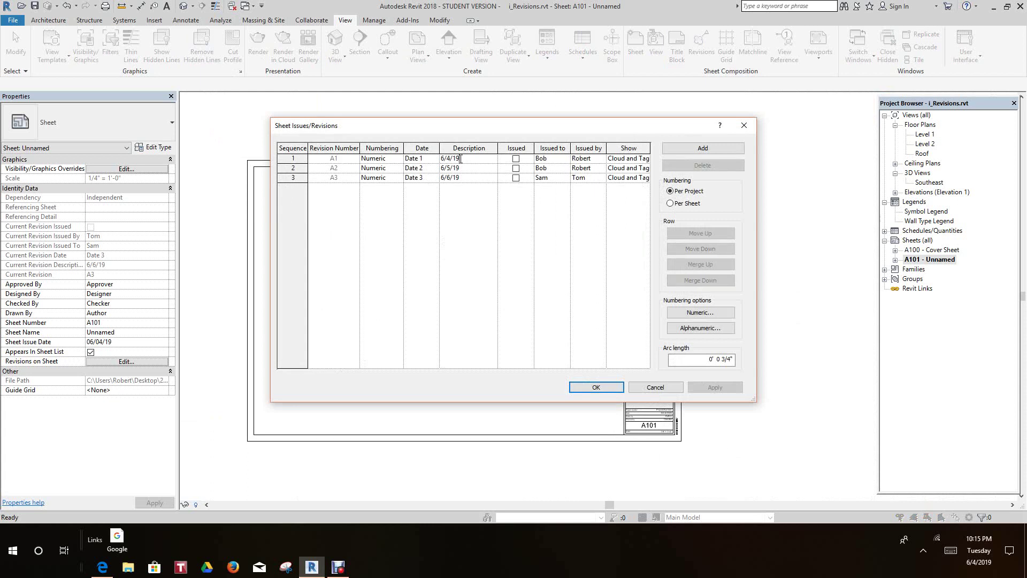
pyautogui.moveTo(460, 158); pyautogui.dragTo(444, 156)
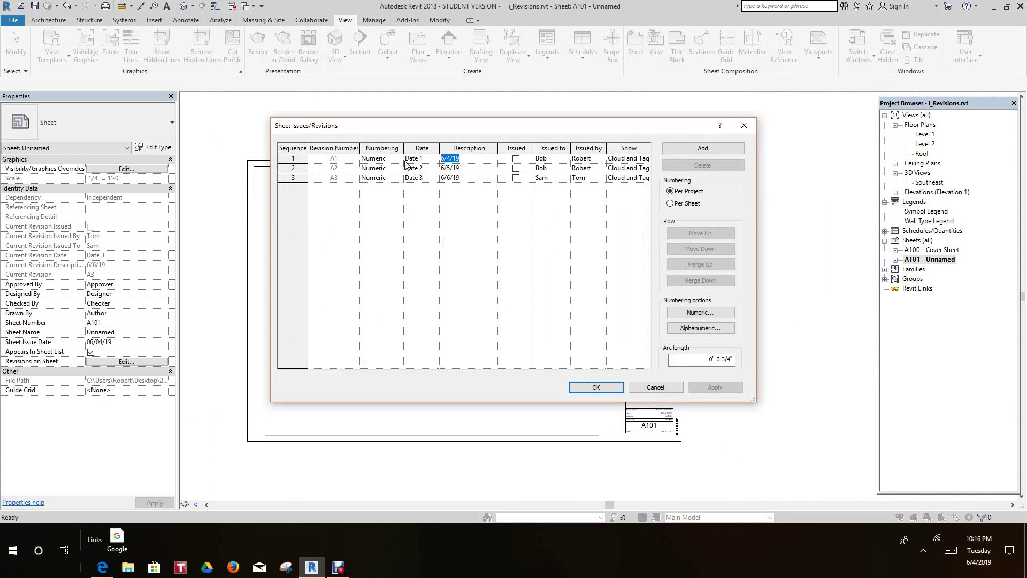
pyautogui.click(432, 160)
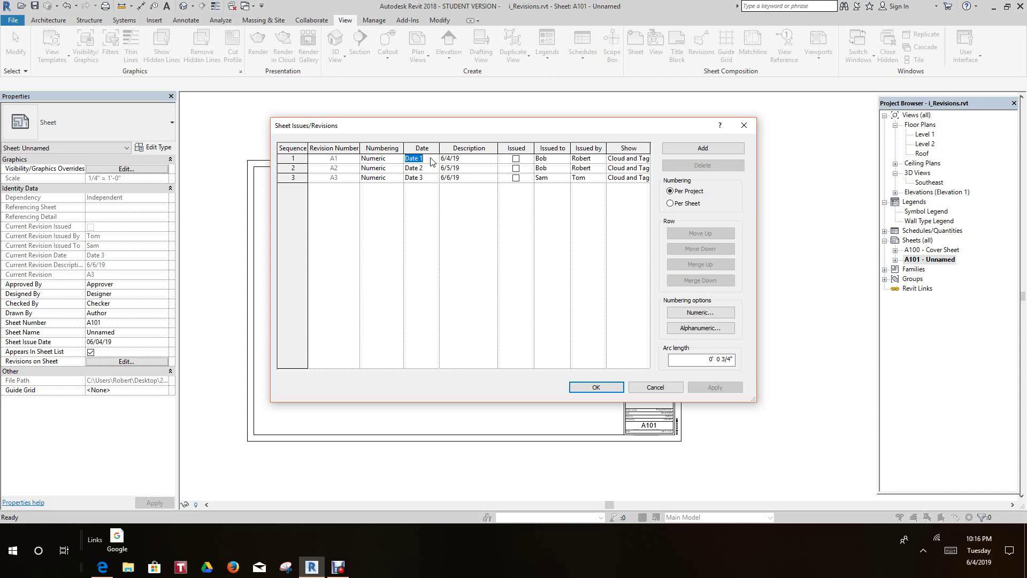
pyautogui.write('6/4/19')
pyautogui.click(463, 158)
pyautogui.moveTo(460, 158); pyautogui.dragTo(443, 162)
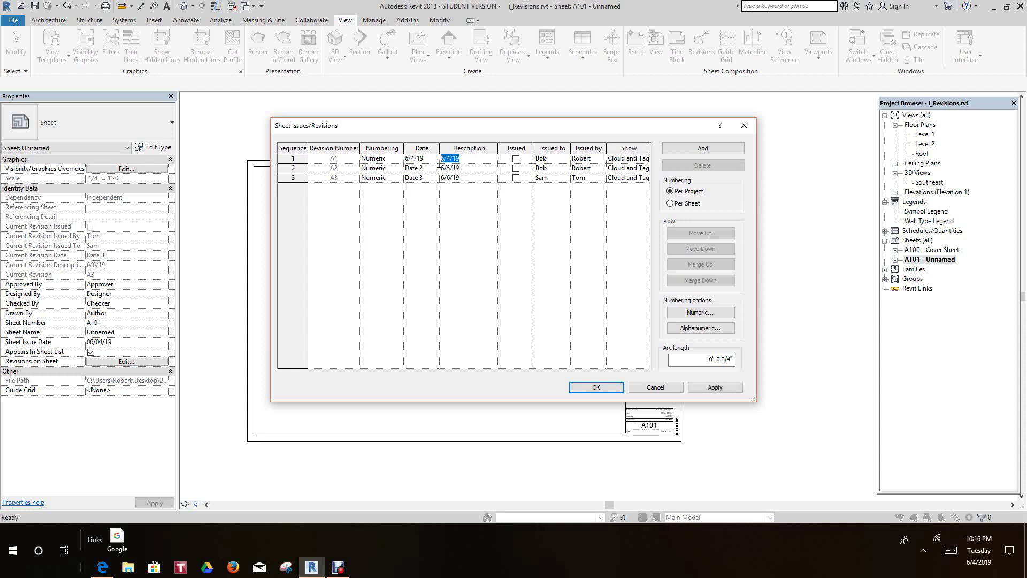
pyautogui.write('Wall Cbanges')
# Step: Give revision A2 the date 6/5/19 and replace its description with Height
pyautogui.click(464, 179)
pyautogui.click(418, 169)
pyautogui.moveTo(424, 168); pyautogui.dragTo(402, 169)
pyautogui.write('6/5/19')
pyautogui.click(468, 172)
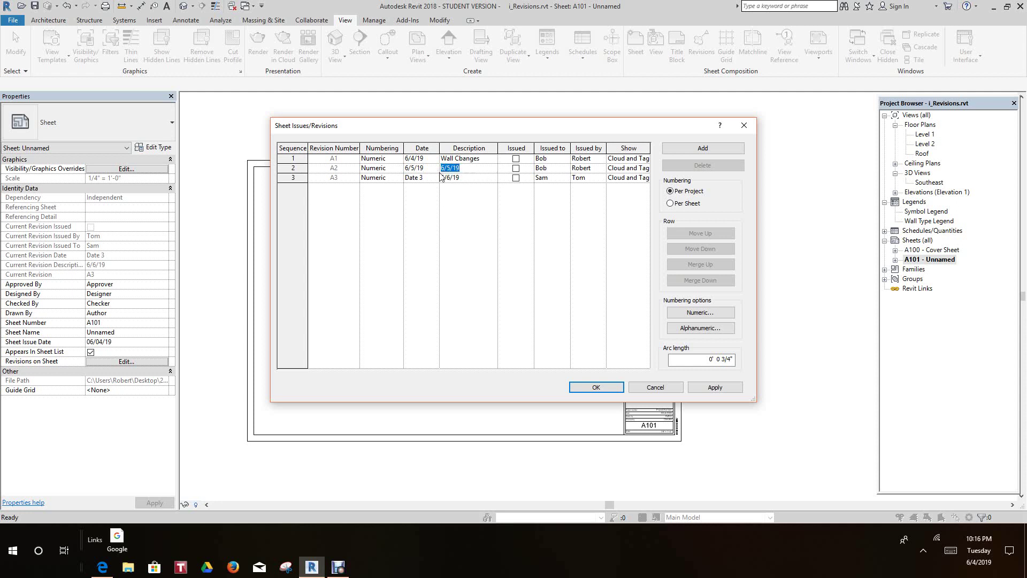
pyautogui.press('Delete')
# Step: Give revision A3 the date 6/6/19 and the description Door Relocation, then apply
pyautogui.click(434, 182)
pyautogui.moveTo(424, 178); pyautogui.dragTo(405, 180)
pyautogui.write('6/6/19')
pyautogui.click(408, 177)
pyautogui.click(470, 179)
pyautogui.write('Door Relocation')
pyautogui.click(701, 387)
pyautogui.click(600, 387)
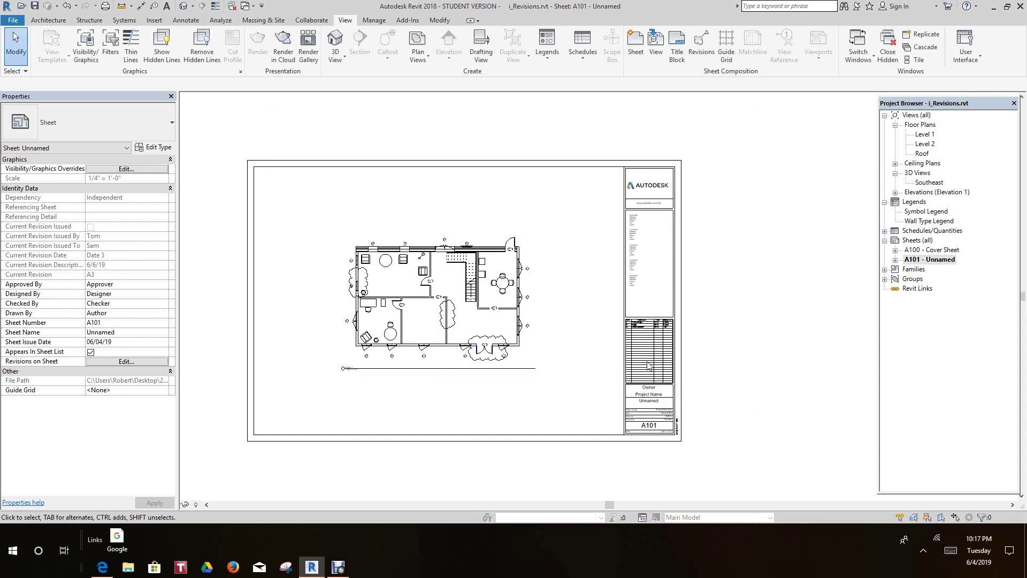
pyautogui.scroll(8, 660, 354)
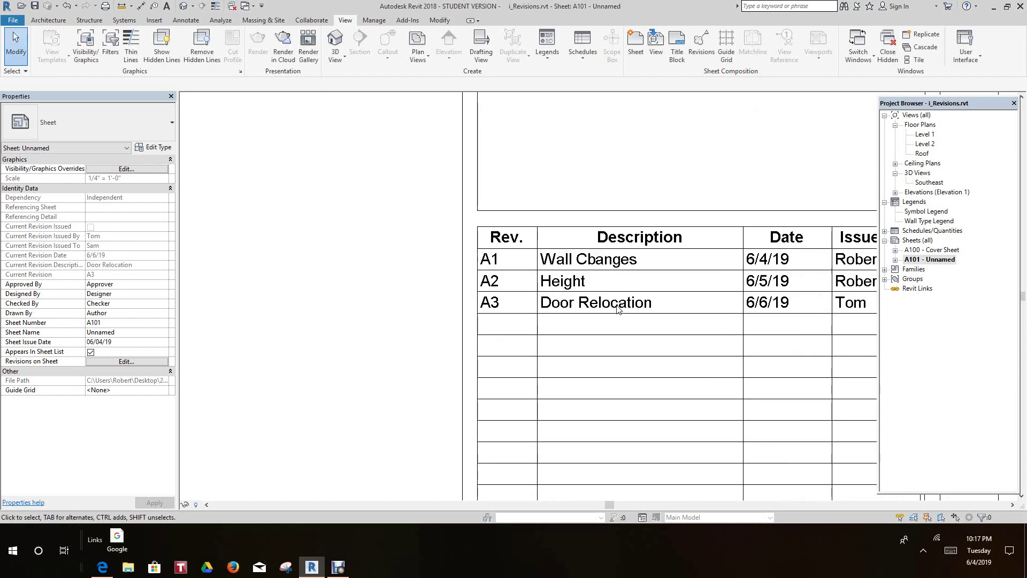
pyautogui.scroll(-5, 619, 315)
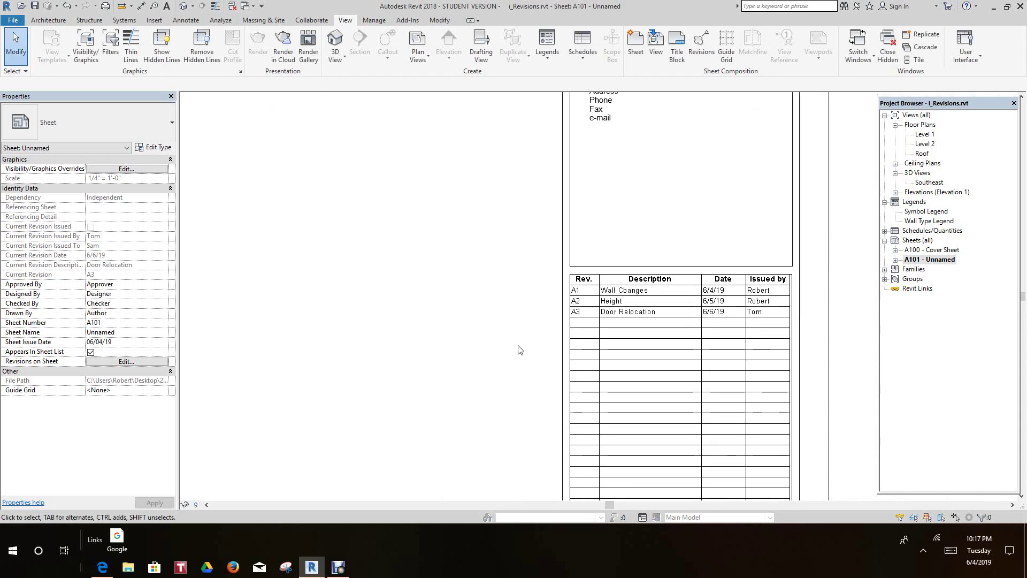
pyautogui.scroll(-6, 518, 349)
pyautogui.moveTo(488, 355); pyautogui.dragTo(563, 350, button='middle')
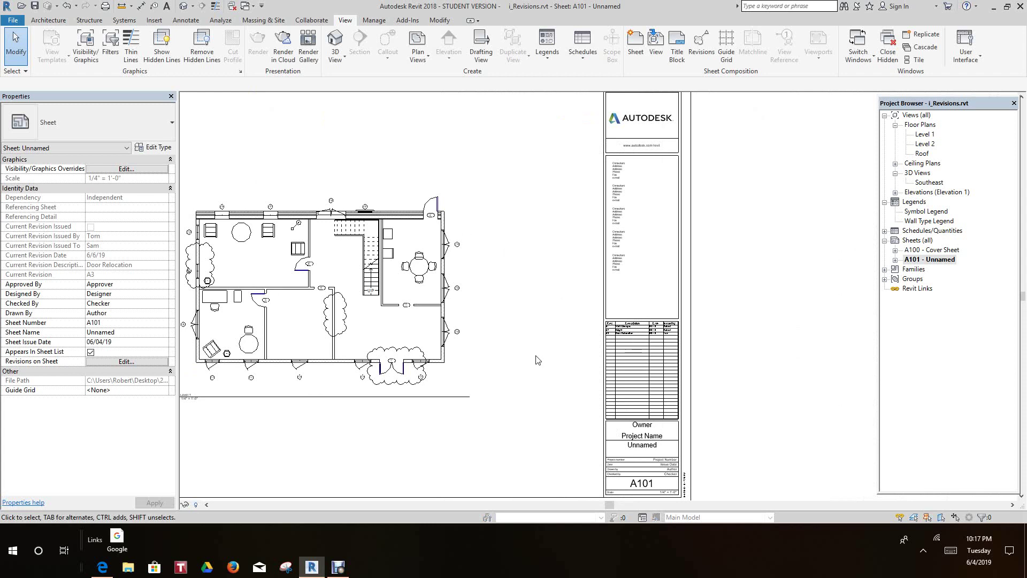
pyautogui.moveTo(513, 351); pyautogui.dragTo(608, 337, button='middle')
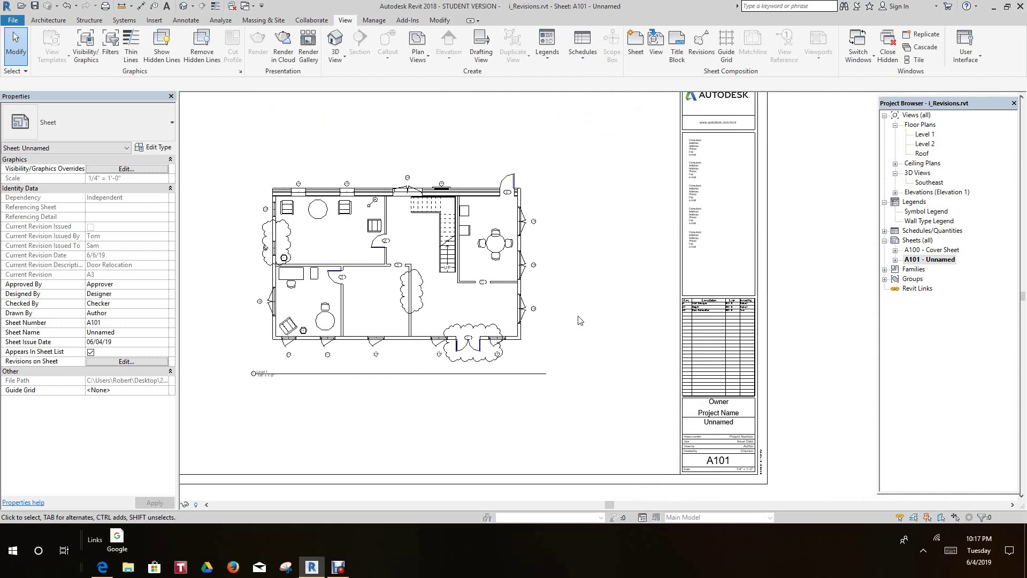
pyautogui.scroll(-2, 473, 305)
pyautogui.scroll(3, 403, 257)
pyautogui.scroll(1, 402, 258)
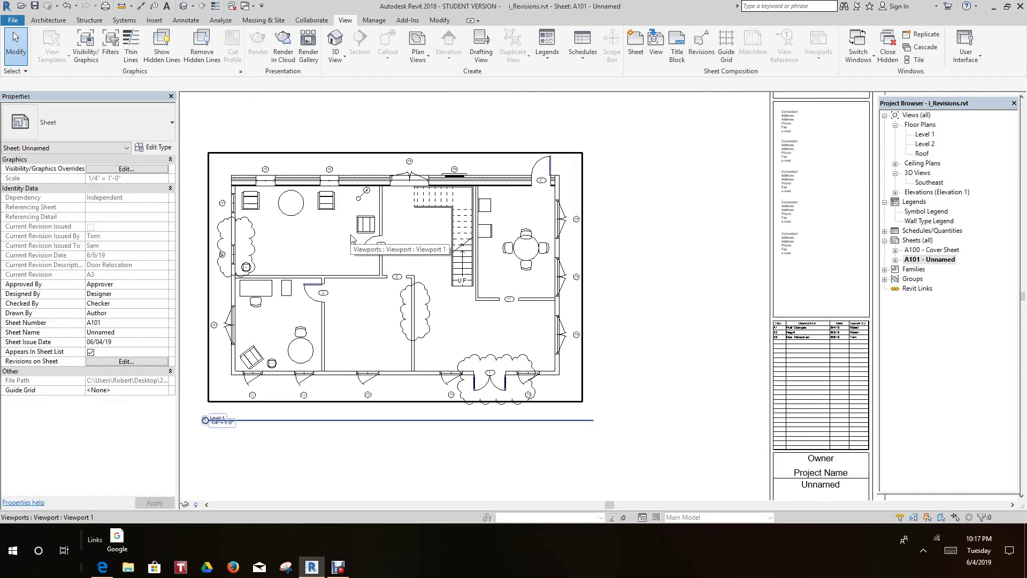
# Step: Activate the plan viewport and start Tag by Category, then cancel the tagging tool
pyautogui.rightClick(323, 211)
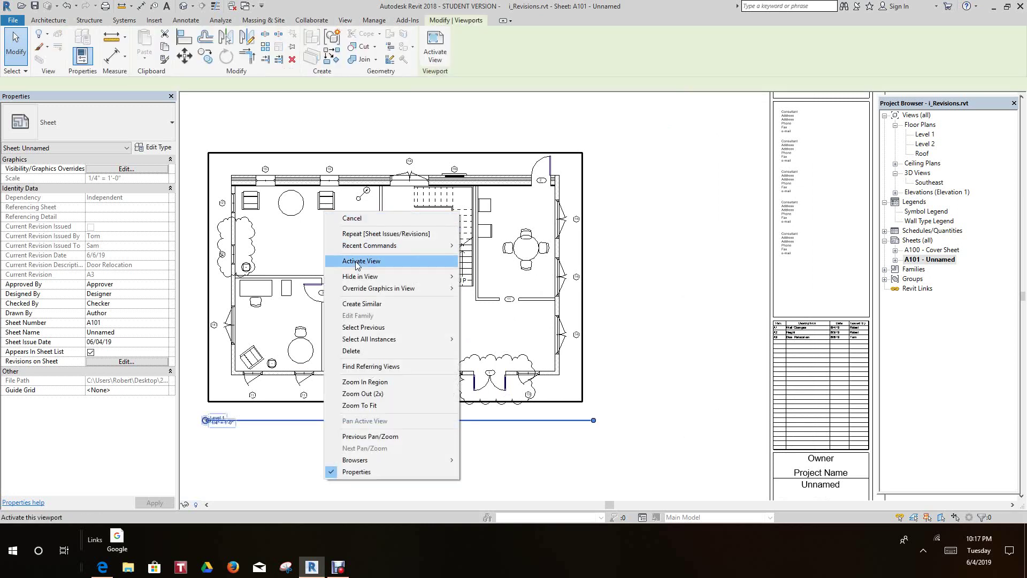
pyautogui.click(352, 218)
pyautogui.doubleClick(285, 259)
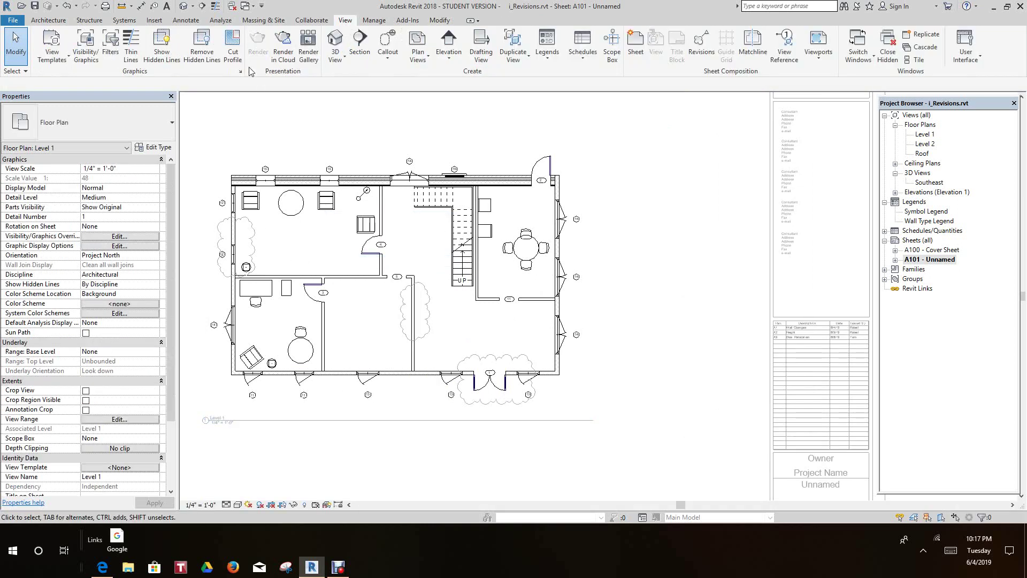
pyautogui.click(185, 20)
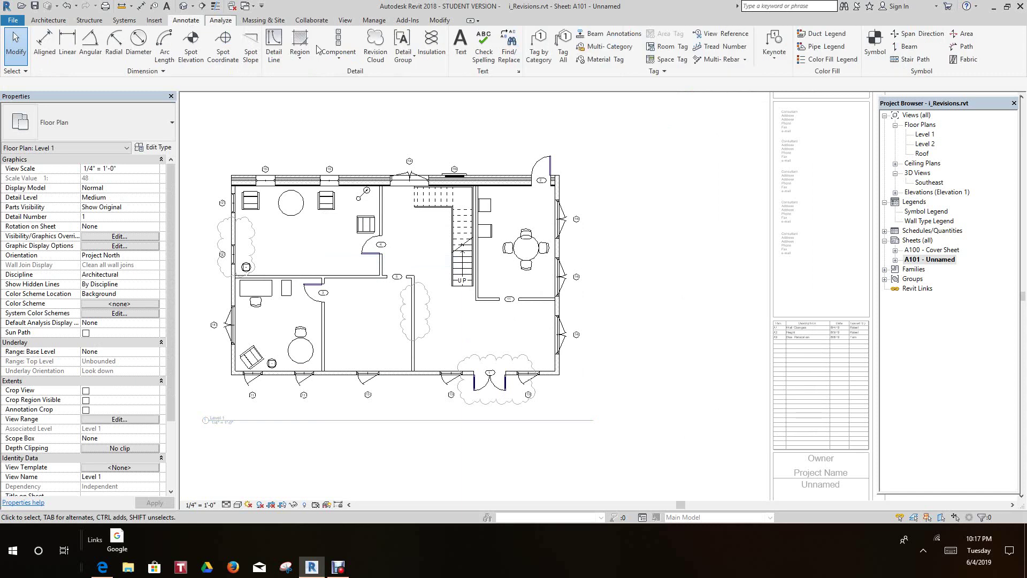
pyautogui.click(535, 43)
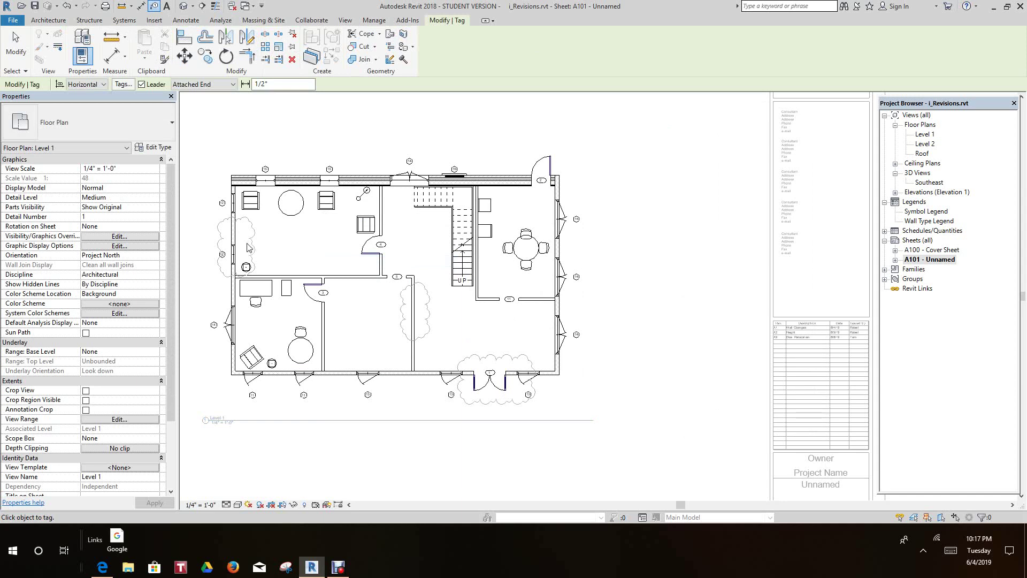
pyautogui.scroll(3, 247, 247)
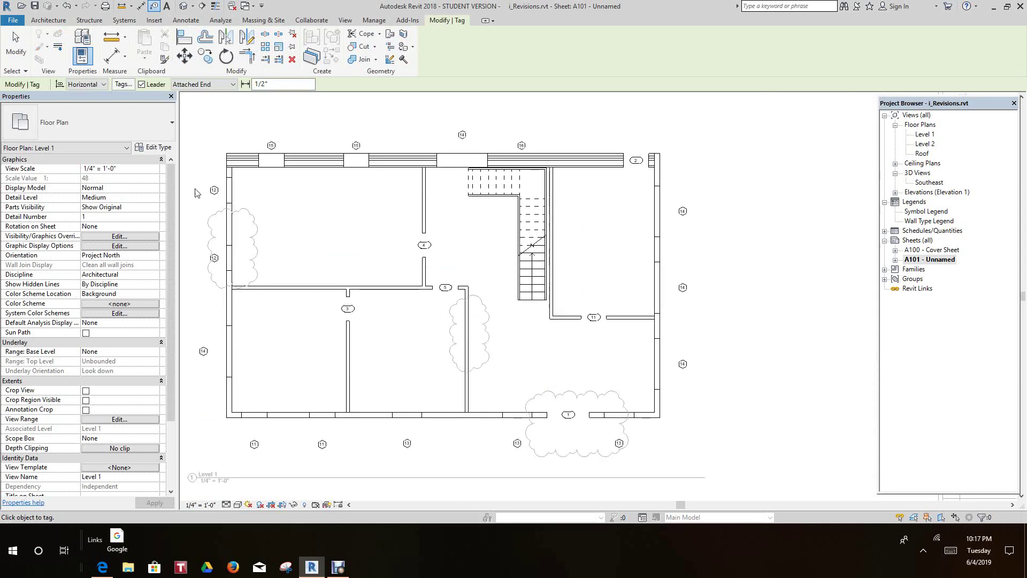
pyautogui.rightClick(291, 223)
pyautogui.click(319, 230)
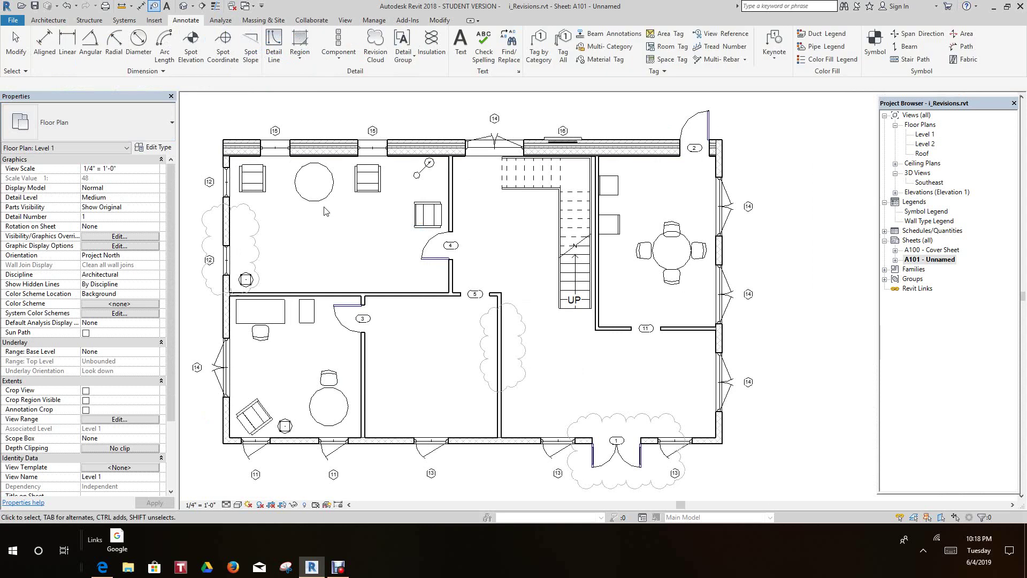
pyautogui.scroll(-2, 341, 238)
# Step: Deactivate the plan viewport, select the first revision cloud and start Tag by Category
pyautogui.rightClick(343, 238)
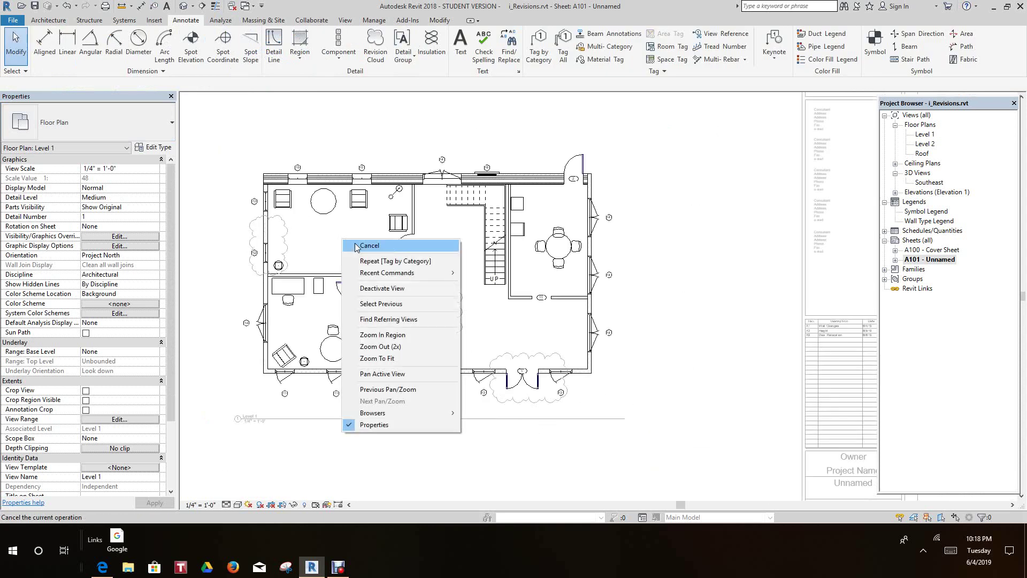
pyautogui.click(376, 290)
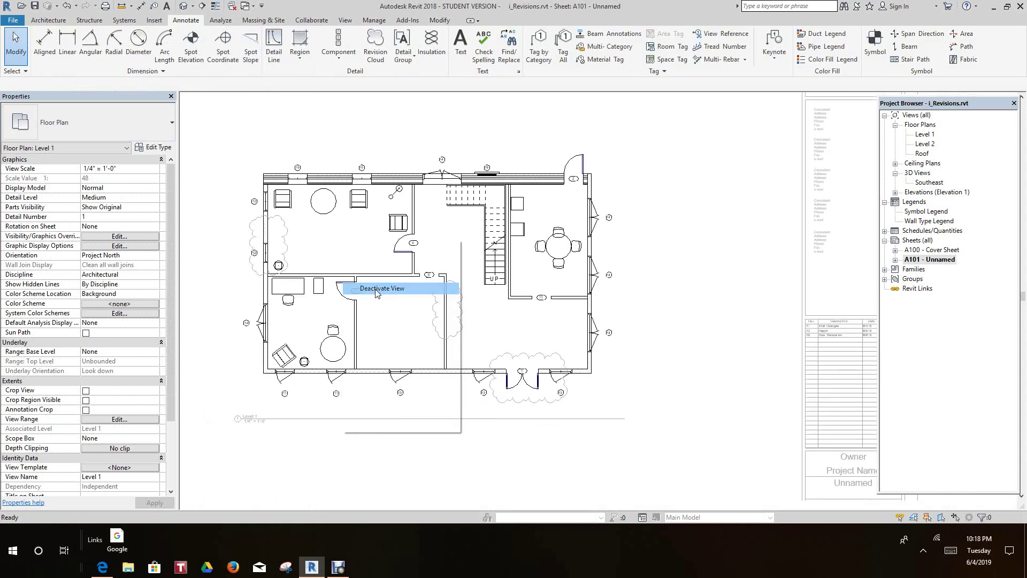
pyautogui.click(287, 241)
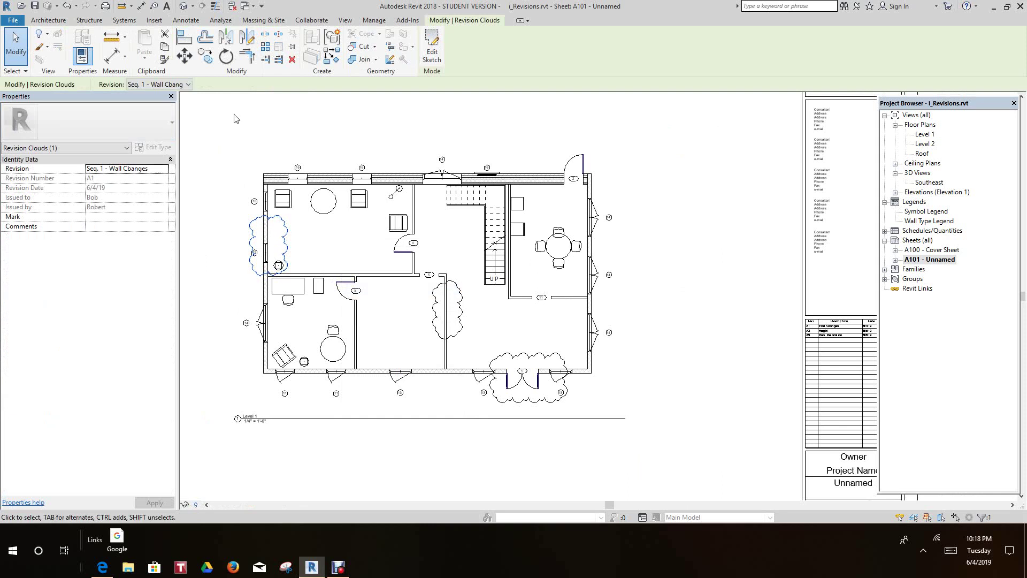
pyautogui.click(186, 20)
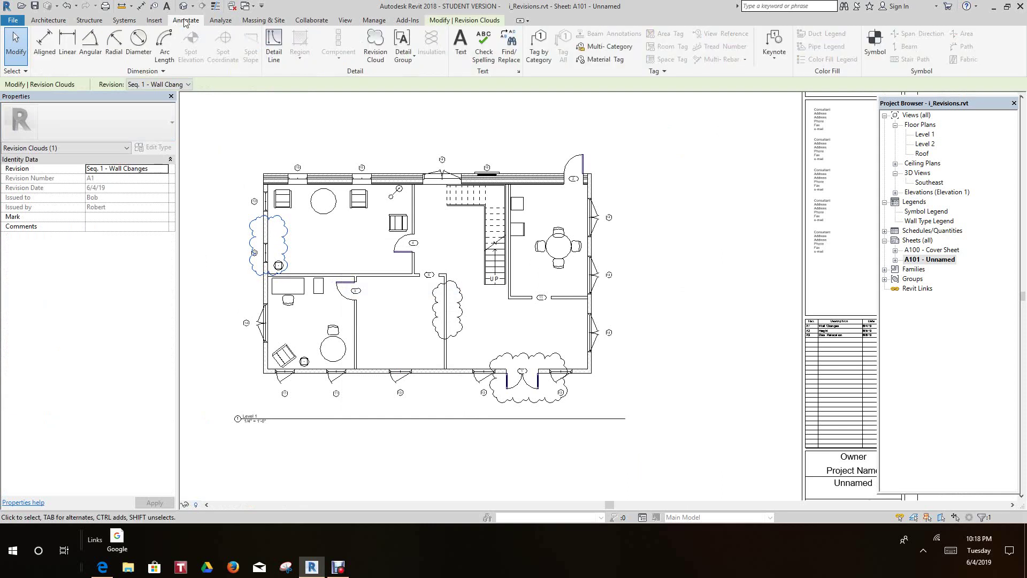
pyautogui.click(538, 47)
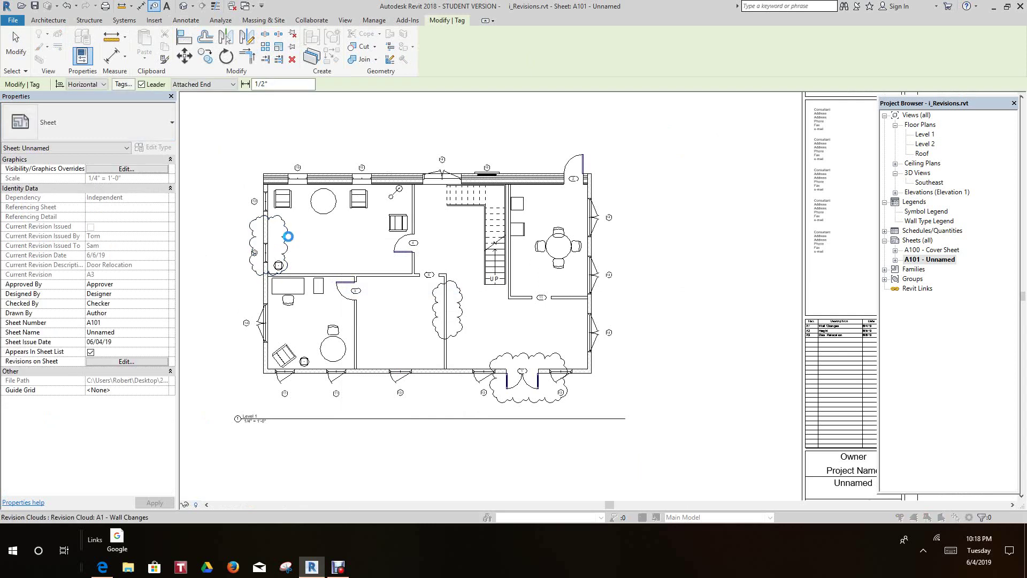
# Step: Load Revision Tag.rfa from the Annotations folder when tagging the first cloud prompts for a tag
pyautogui.click(288, 235)
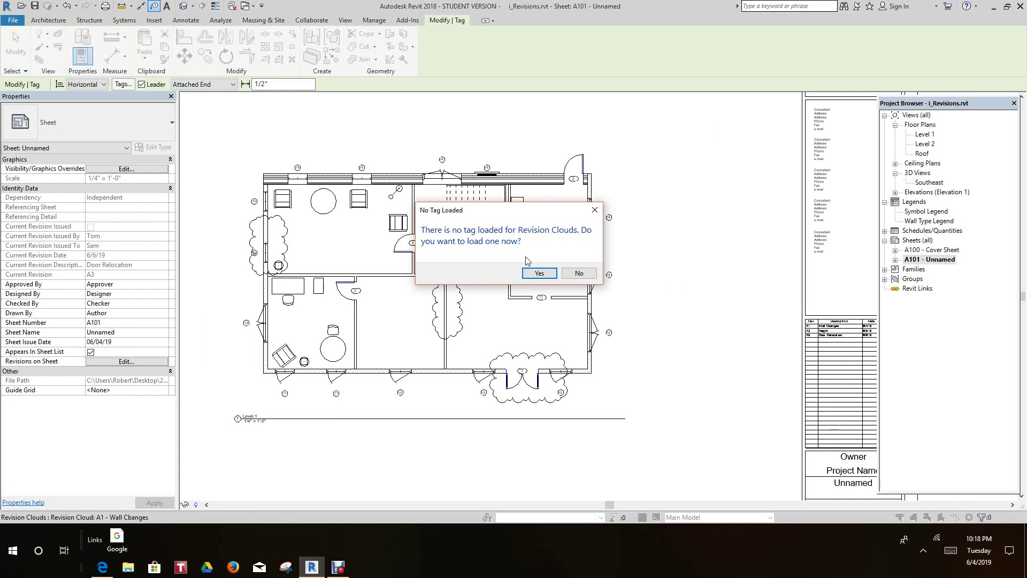
pyautogui.click(539, 274)
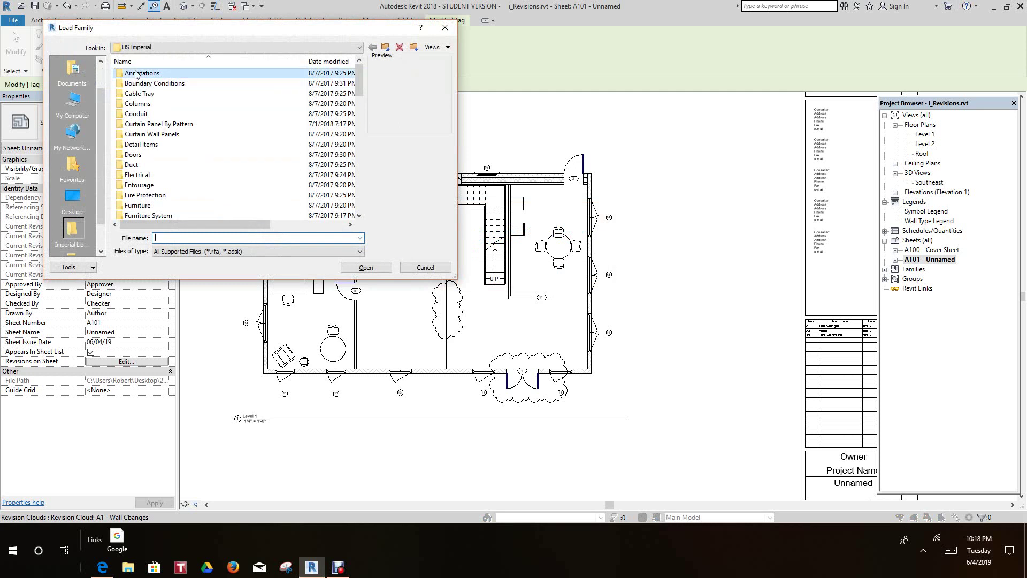
pyautogui.doubleClick(137, 74)
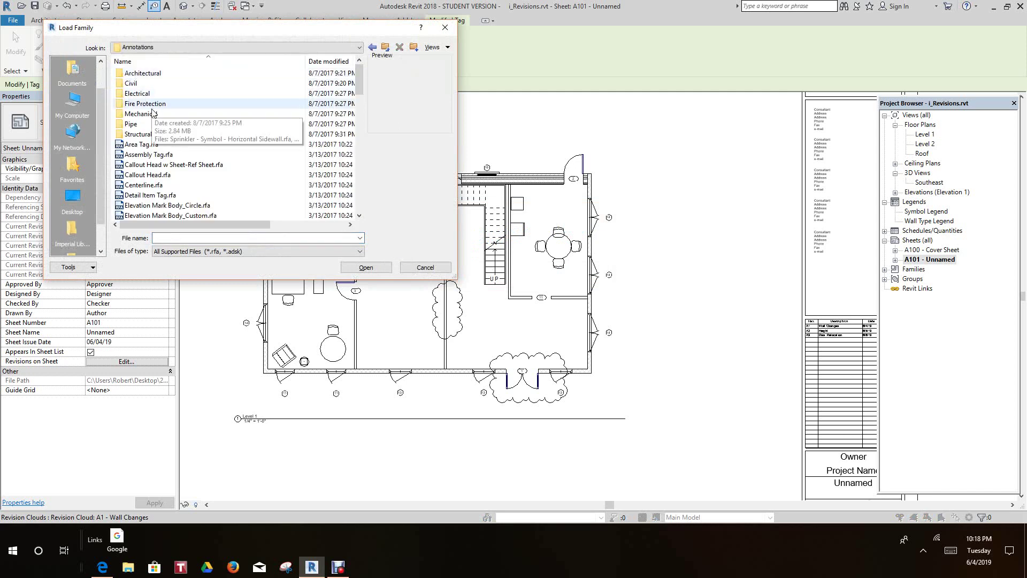
pyautogui.scroll(-9, 193, 169)
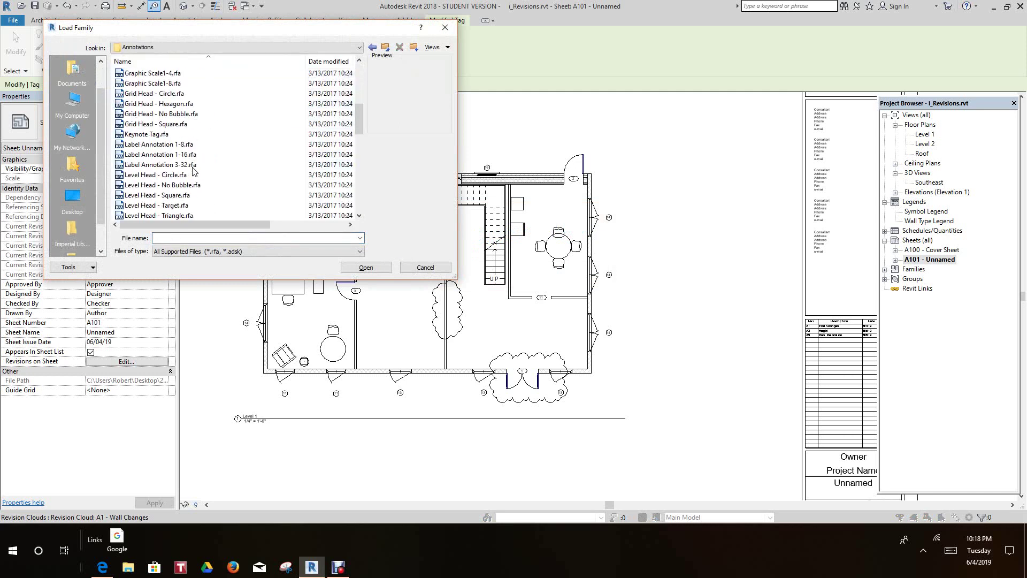
pyautogui.scroll(-4, 192, 170)
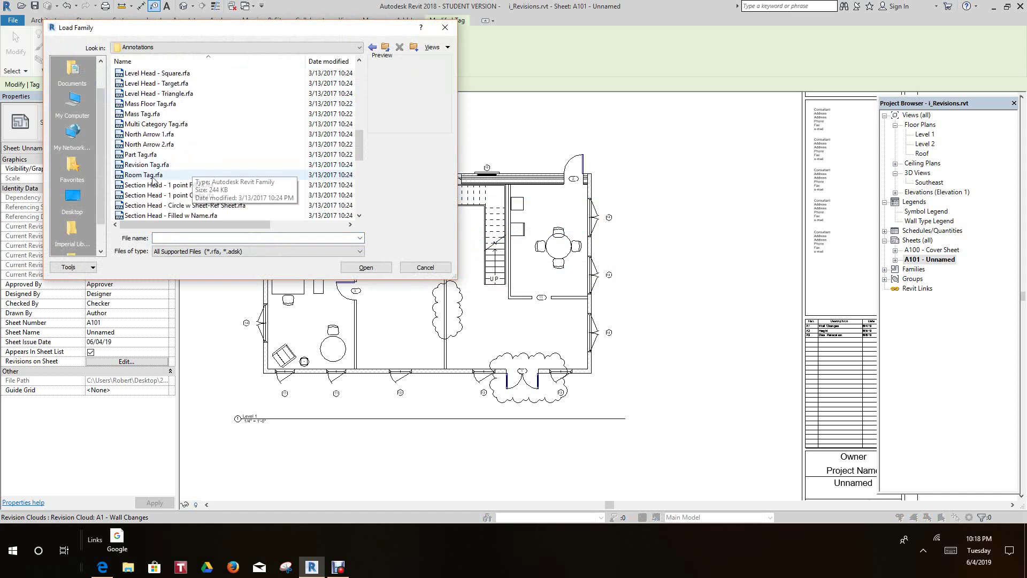
pyautogui.click(146, 165)
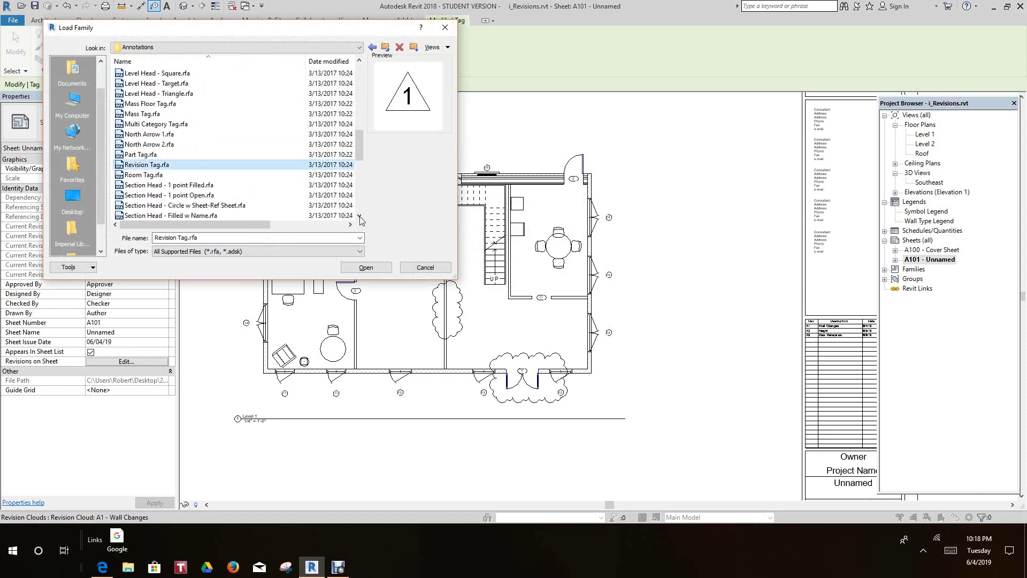
pyautogui.click(372, 270)
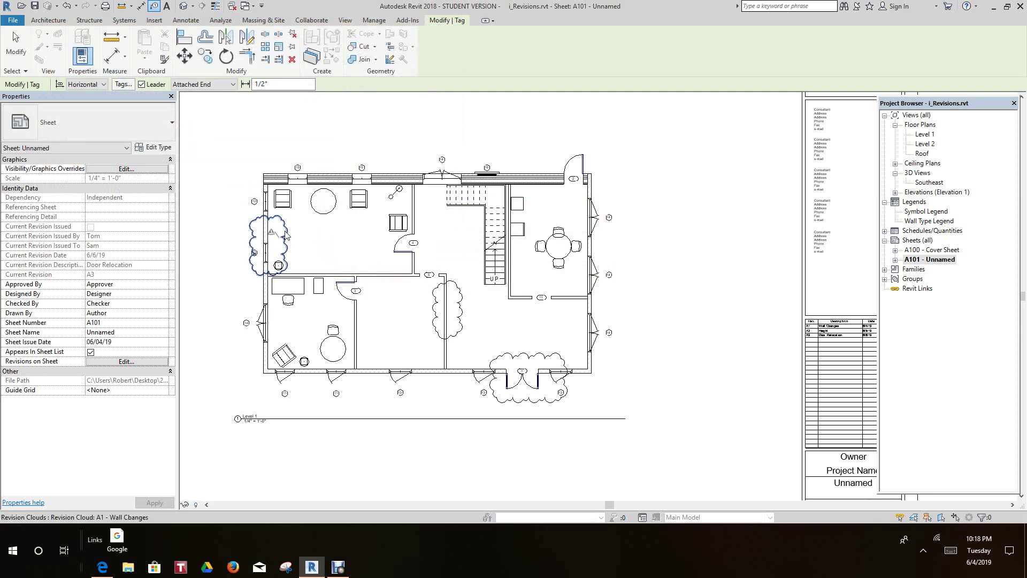
# Step: Place revision tags A1, A2 and A3 on the three revision clouds, then view the whole floor
pyautogui.click(292, 231)
pyautogui.scroll(4, 291, 225)
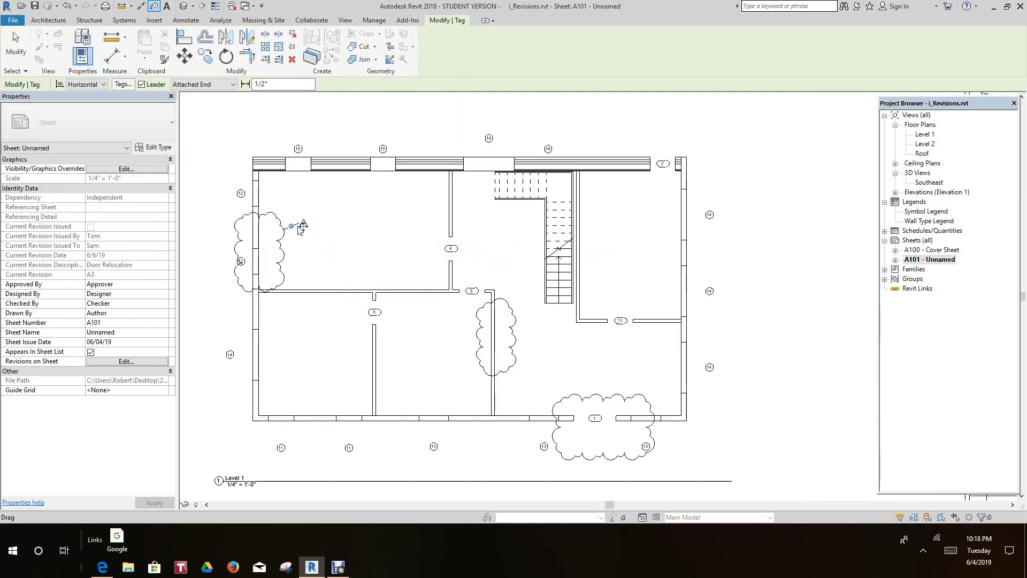
pyautogui.scroll(-1, 488, 309)
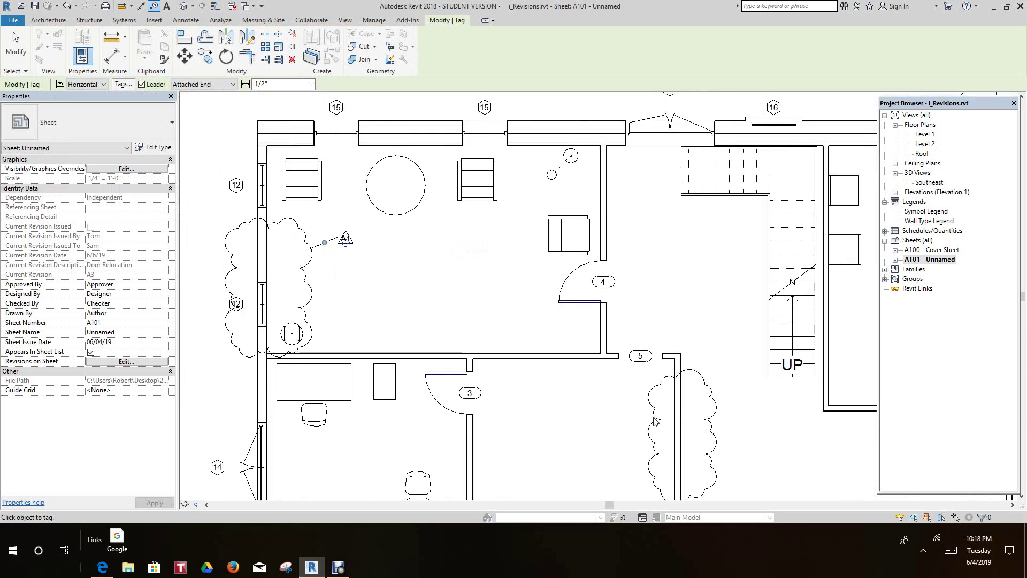
pyautogui.click(713, 395)
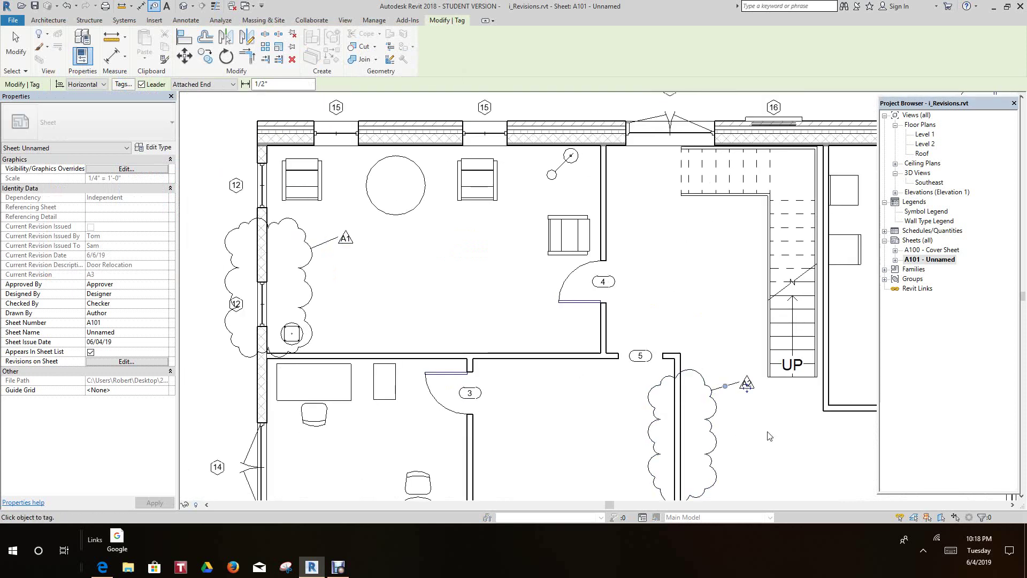
pyautogui.scroll(-1, 713, 394)
pyautogui.scroll(1, 713, 395)
pyautogui.moveTo(716, 388); pyautogui.dragTo(656, 267, button='middle')
pyautogui.scroll(-1, 706, 329)
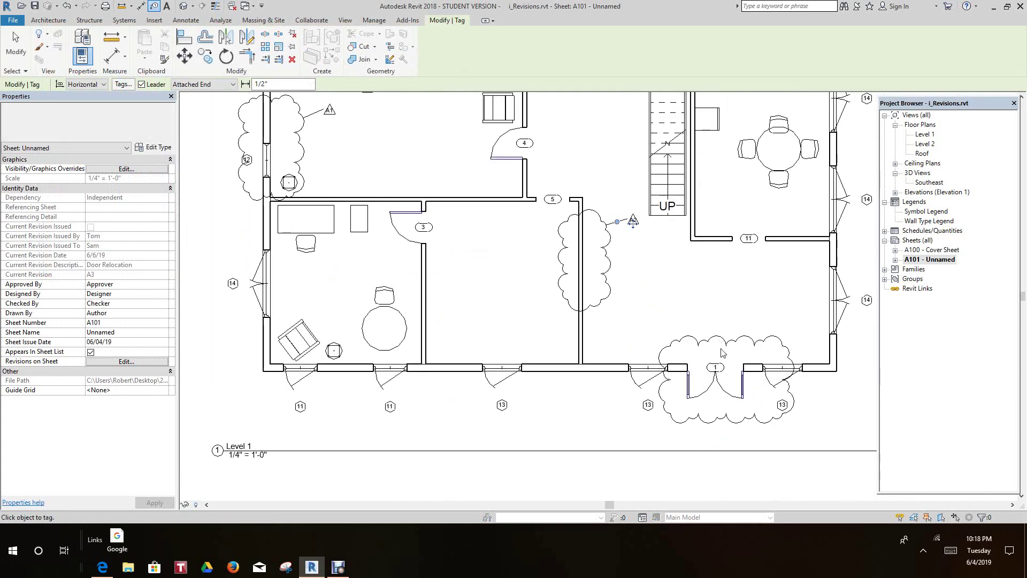
pyautogui.click(724, 339)
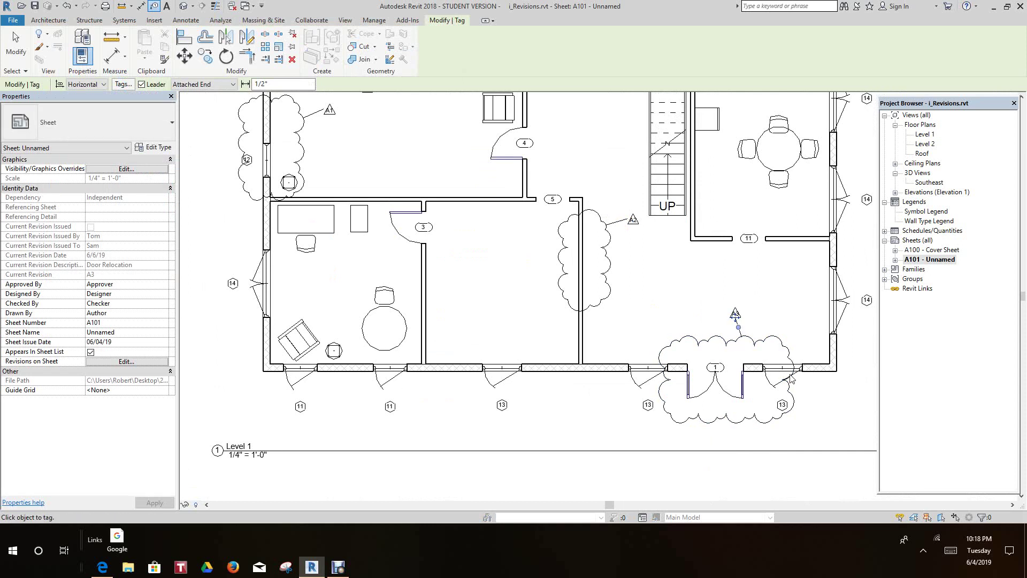
pyautogui.scroll(-1, 782, 386)
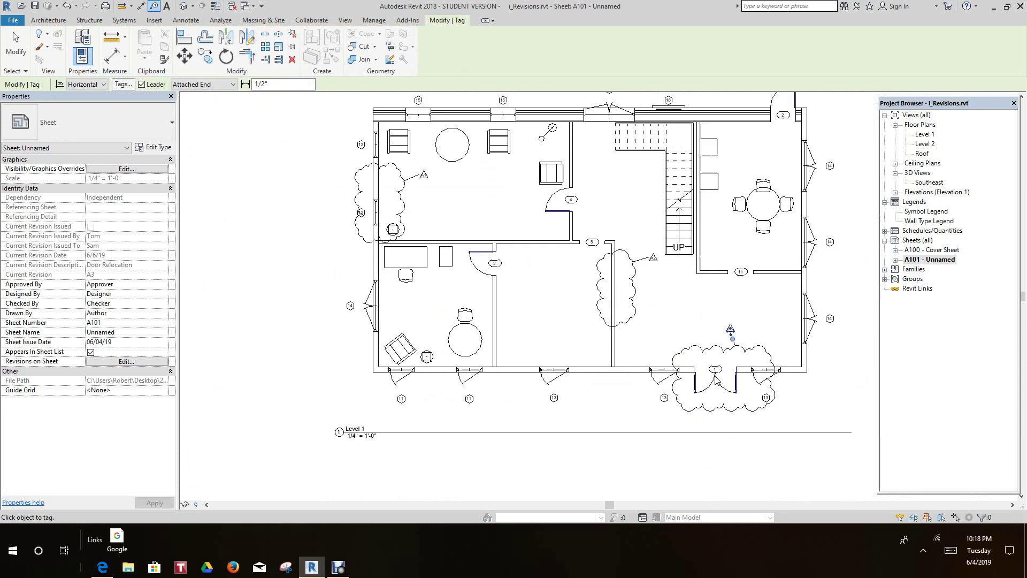
pyautogui.moveTo(782, 386); pyautogui.dragTo(604, 377, button='middle')
pyautogui.scroll(-4, 698, 358)
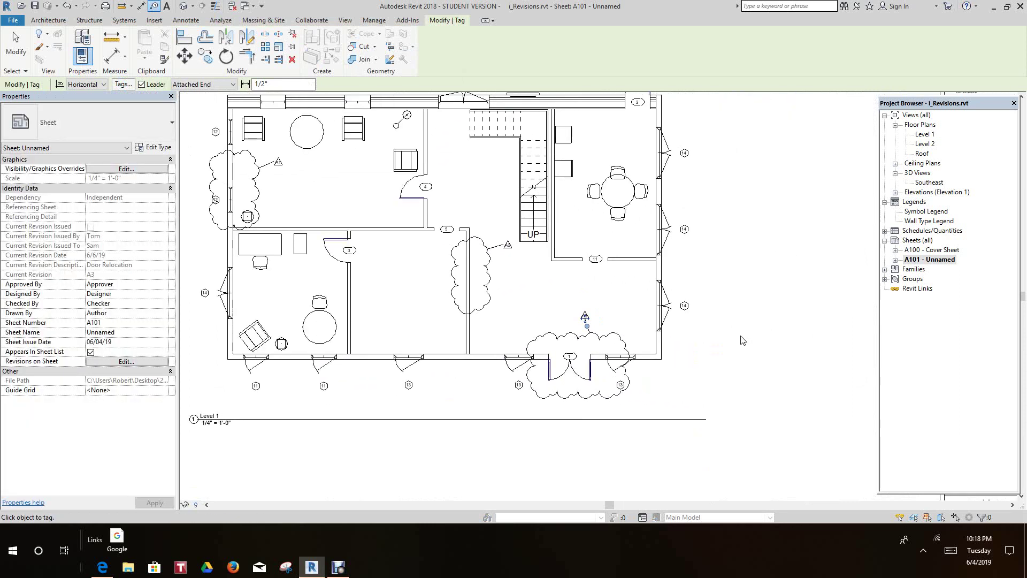
pyautogui.scroll(6, 741, 328)
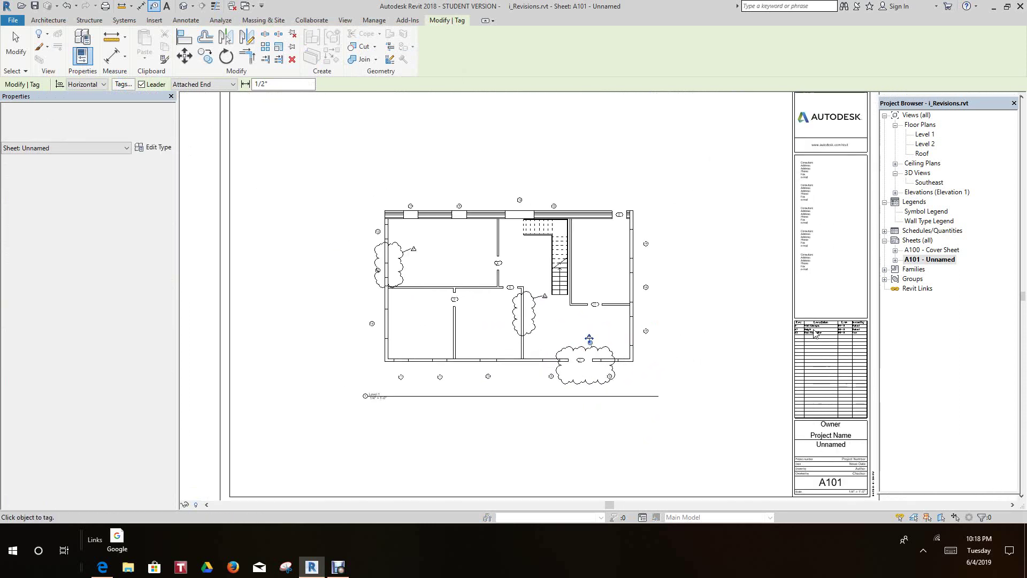
pyautogui.scroll(3, 765, 342)
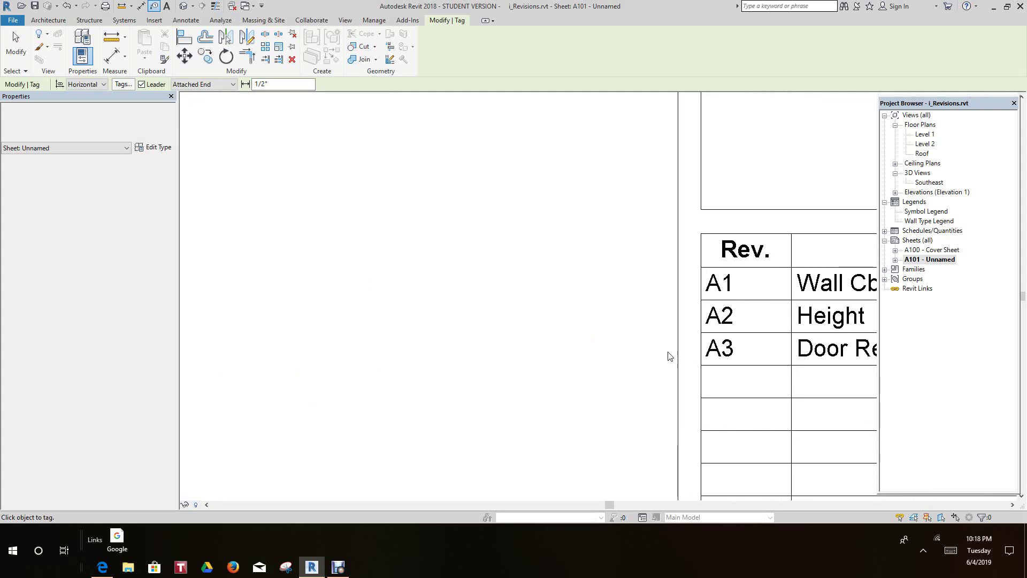
pyautogui.scroll(-6, 553, 328)
pyautogui.scroll(-4, 492, 347)
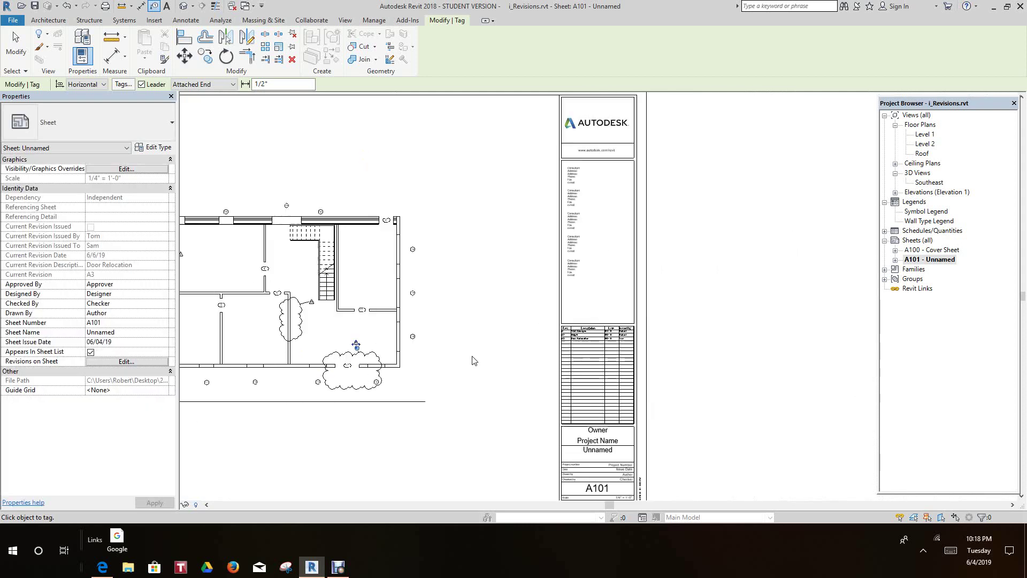
pyautogui.rightClick(701, 285)
pyautogui.click(723, 291)
pyautogui.scroll(2, 679, 298)
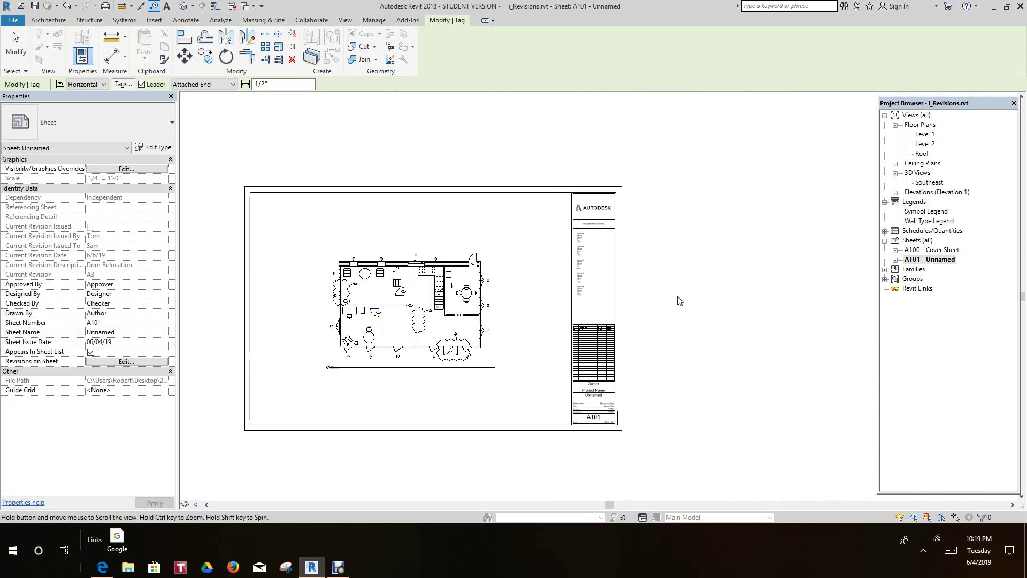
pyautogui.scroll(1, 678, 420)
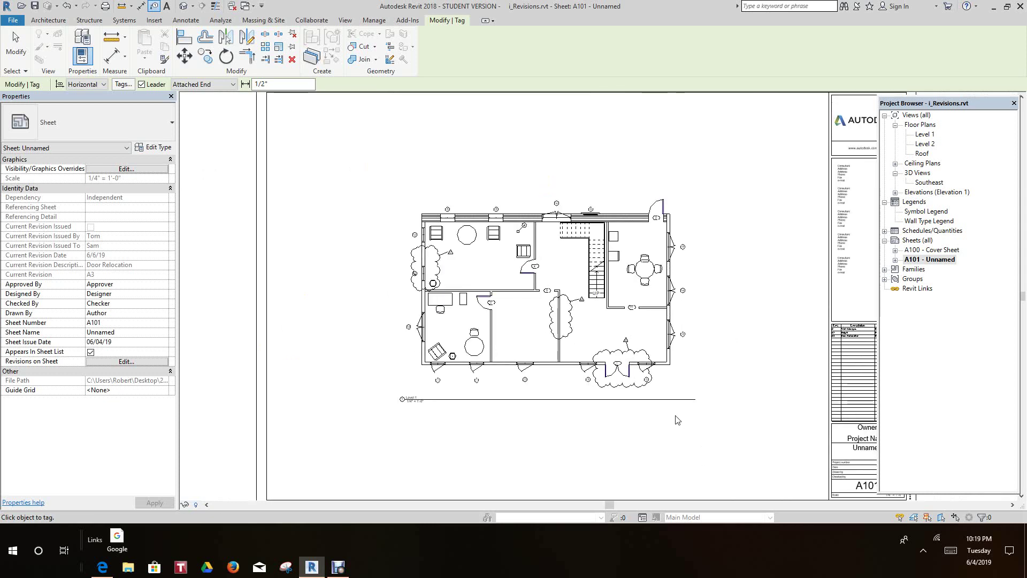
pyautogui.scroll(-3, 678, 419)
pyautogui.moveTo(676, 486); pyautogui.dragTo(659, 363, button='middle')
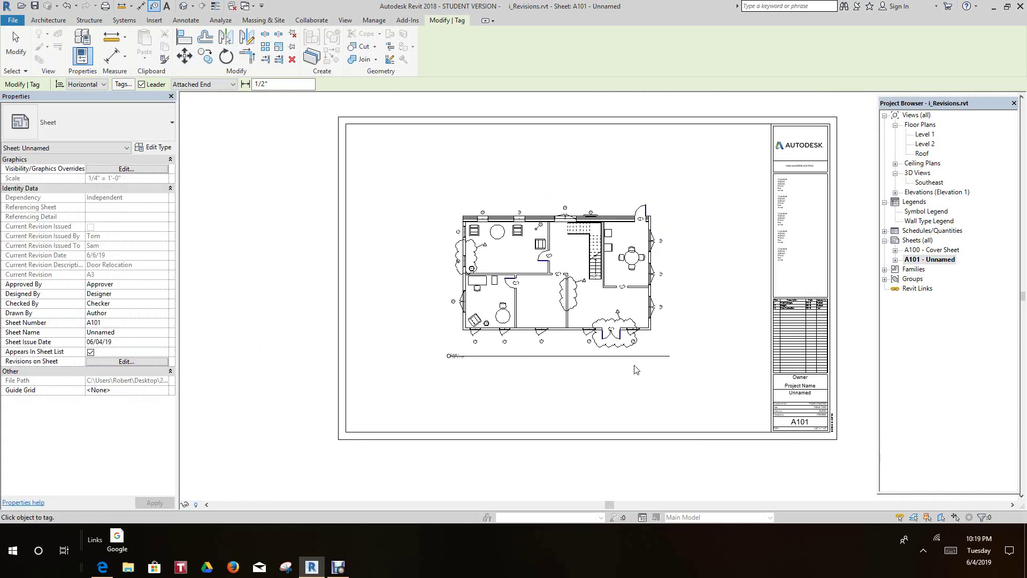